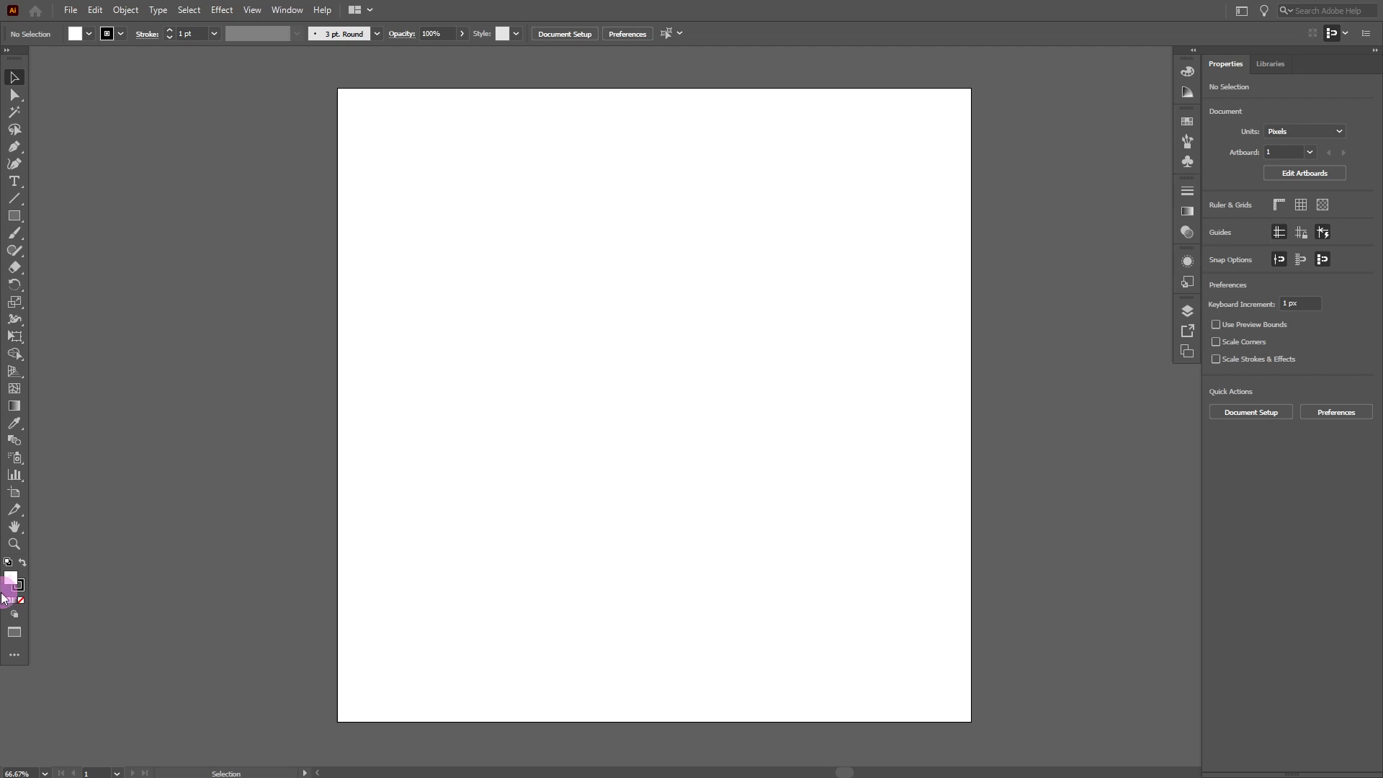
right_click(156, 592)
click(148, 611)
double_click(12, 579)
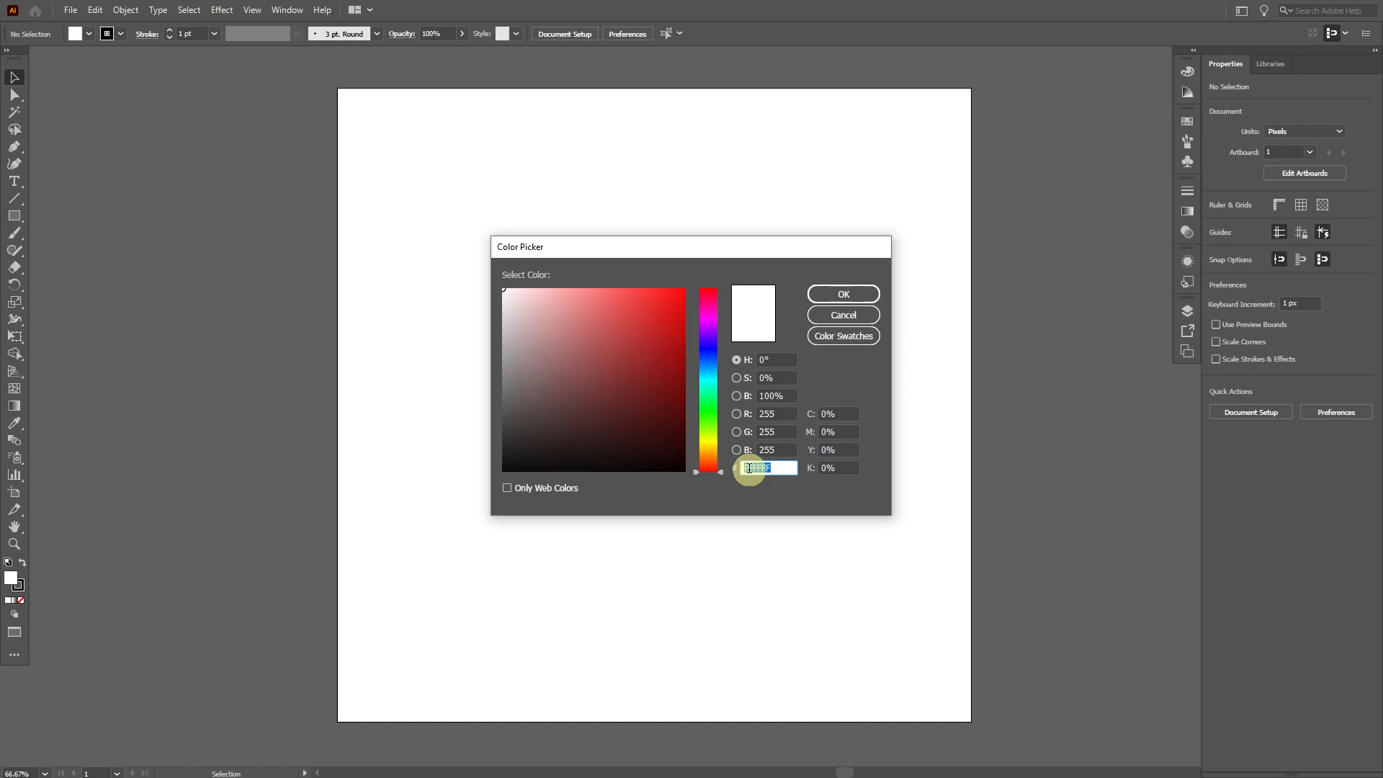
click(712, 472)
drag(629, 362, 684, 289)
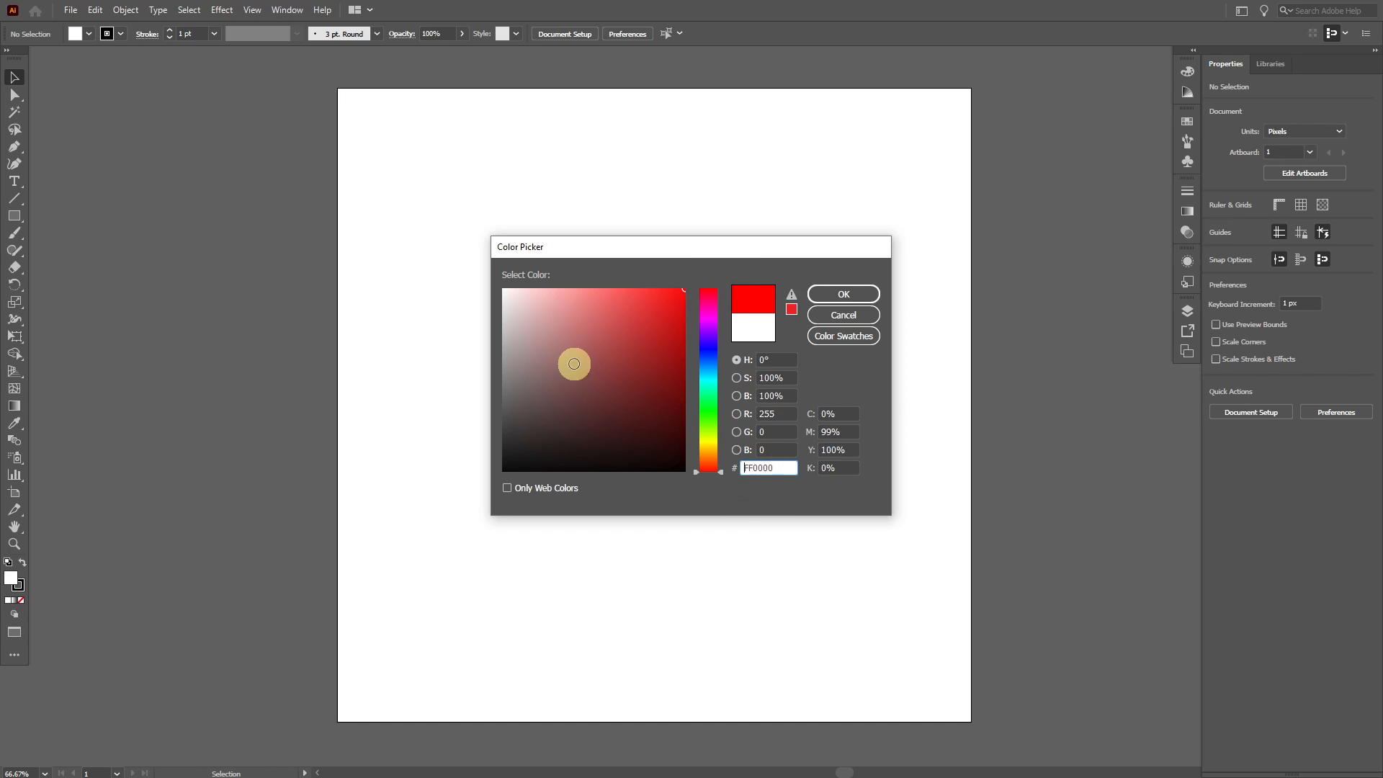
drag(574, 364, 489, 496)
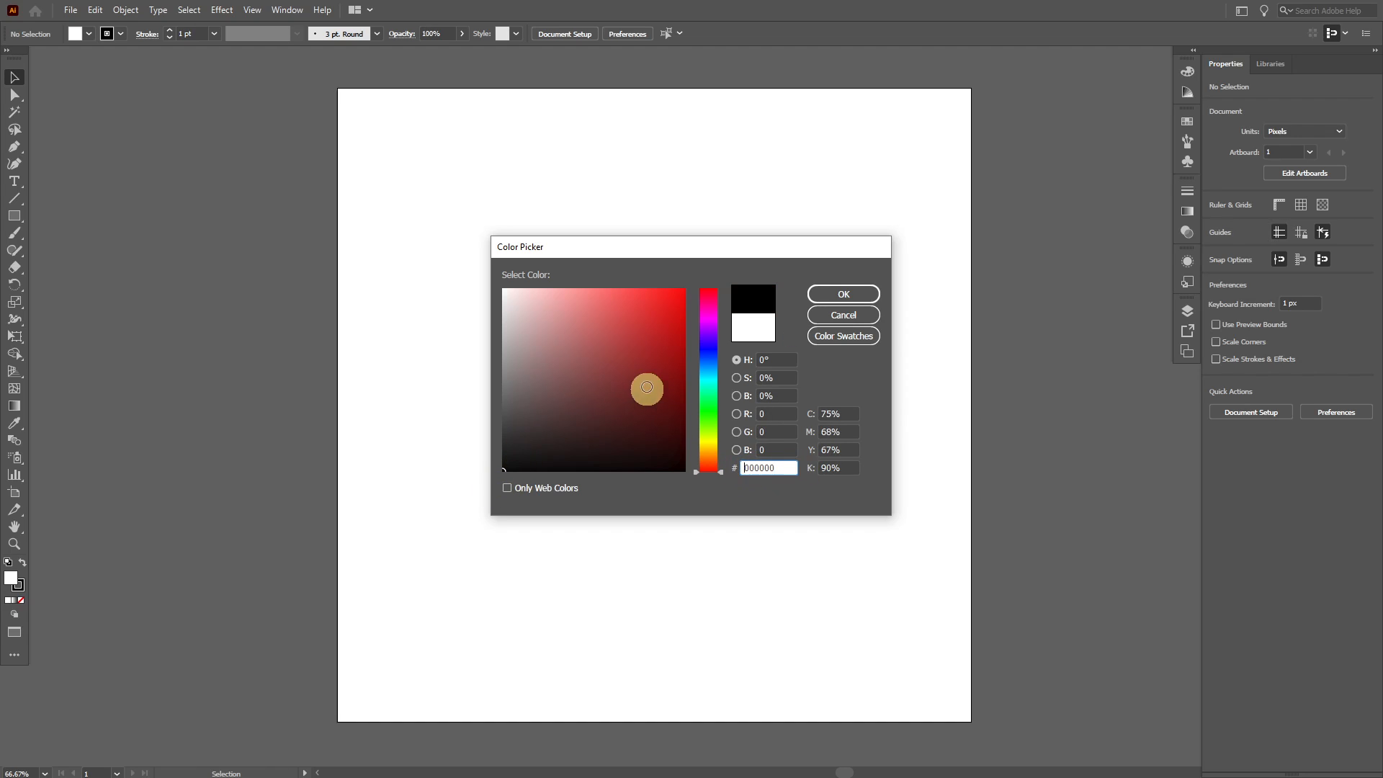
mouse_move(589, 376)
mouse_down()
mouse_move(550, 309)
mouse_move(489, 273)
mouse_move(498, 479)
mouse_up()
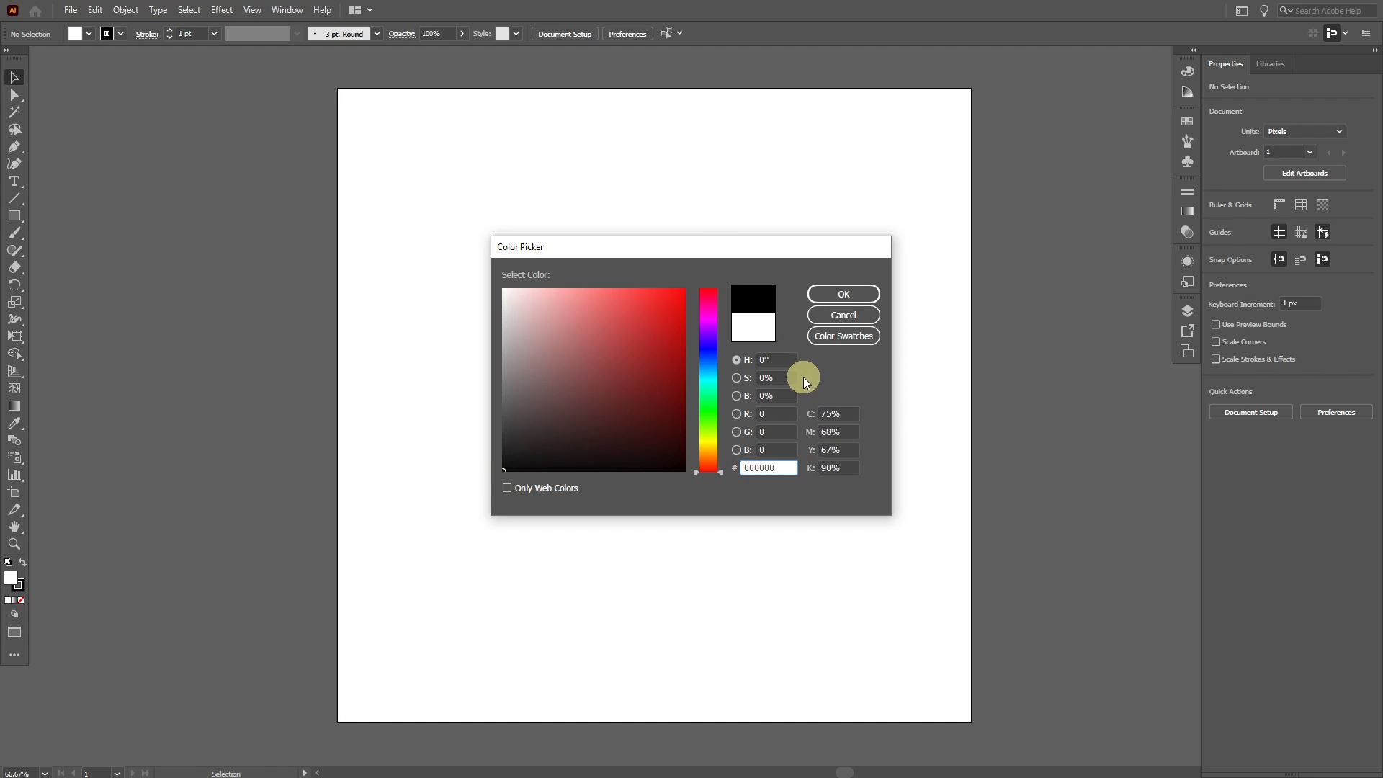
click(829, 317)
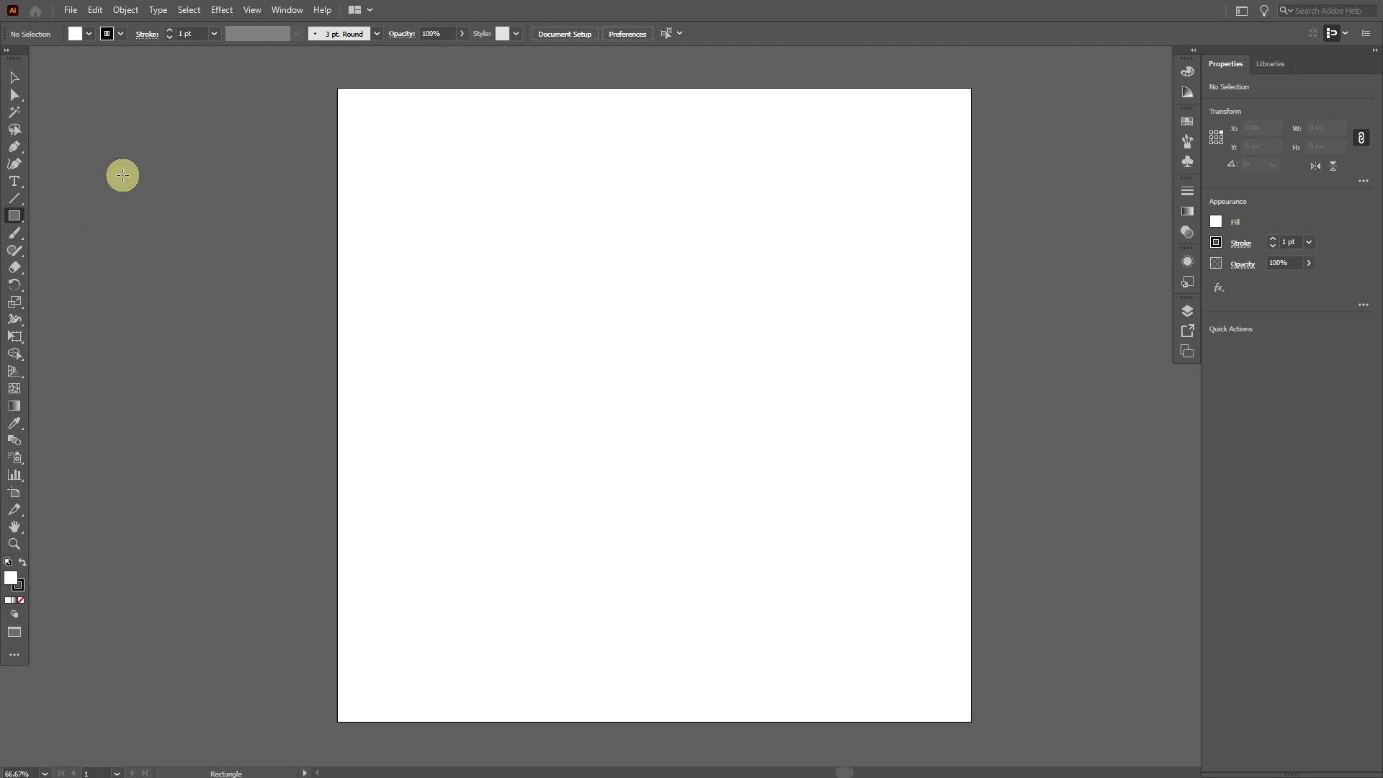
Step: Set the default stroke to none and the fill colour to ff0000 for the Rectangle tool
click(75, 34)
click(9, 58)
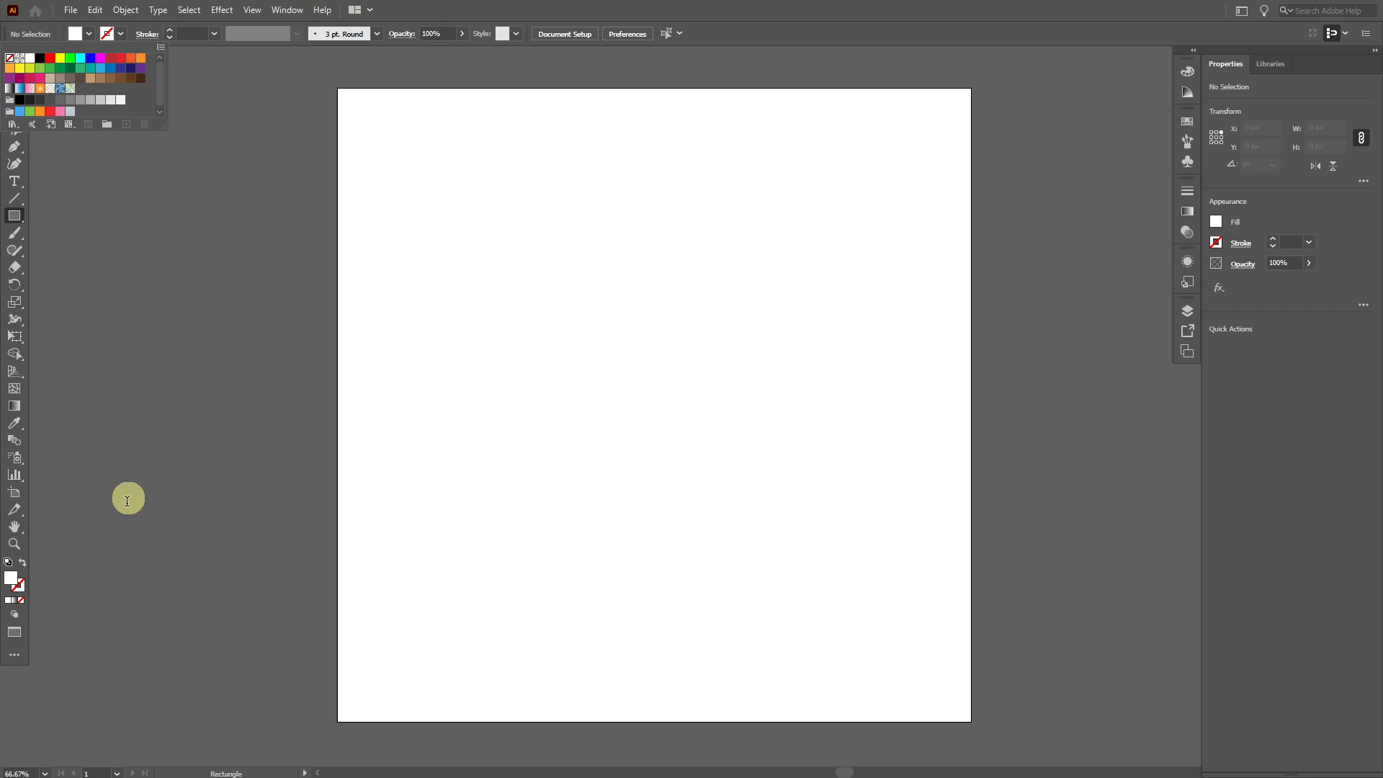
click(15, 582)
double_click(14, 581)
drag(589, 372, 719, 291)
double_click(770, 467)
text(ff0000)
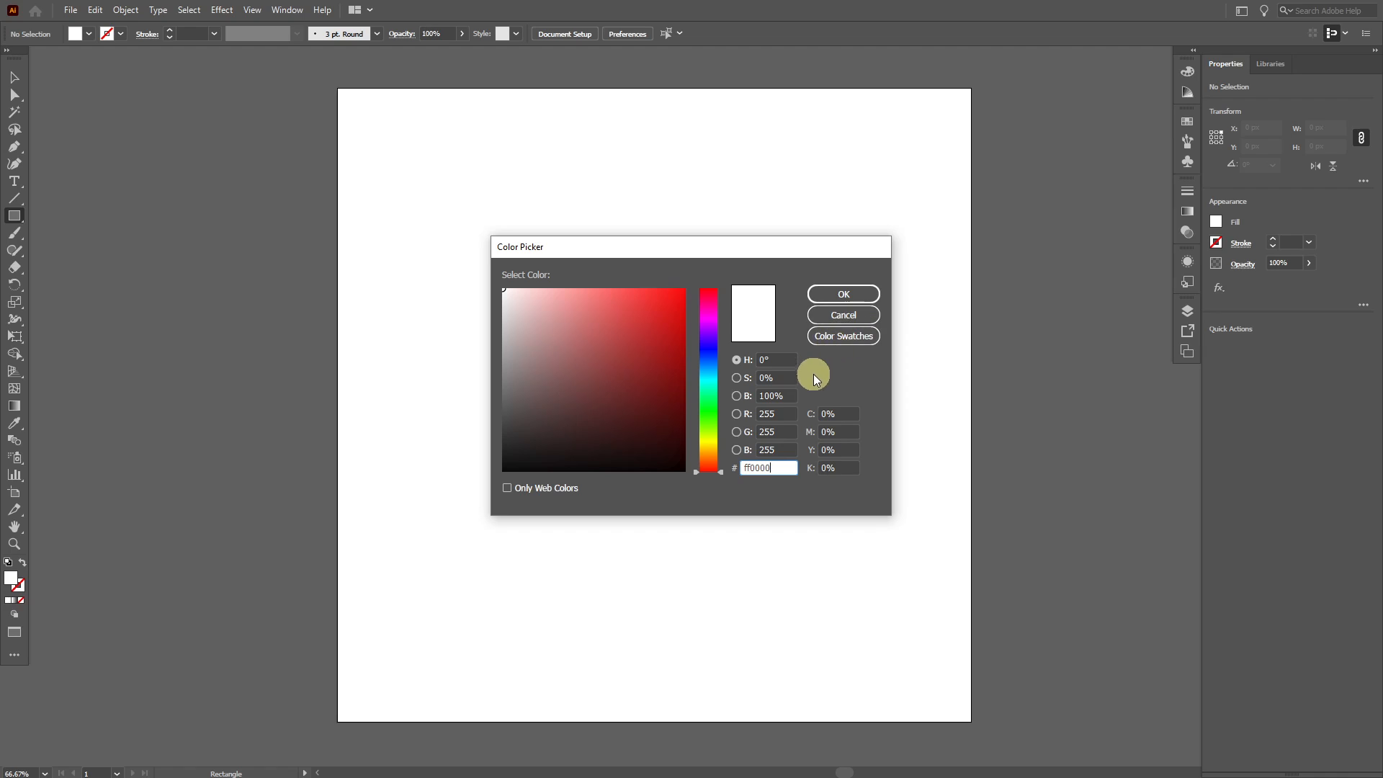
key(Return)
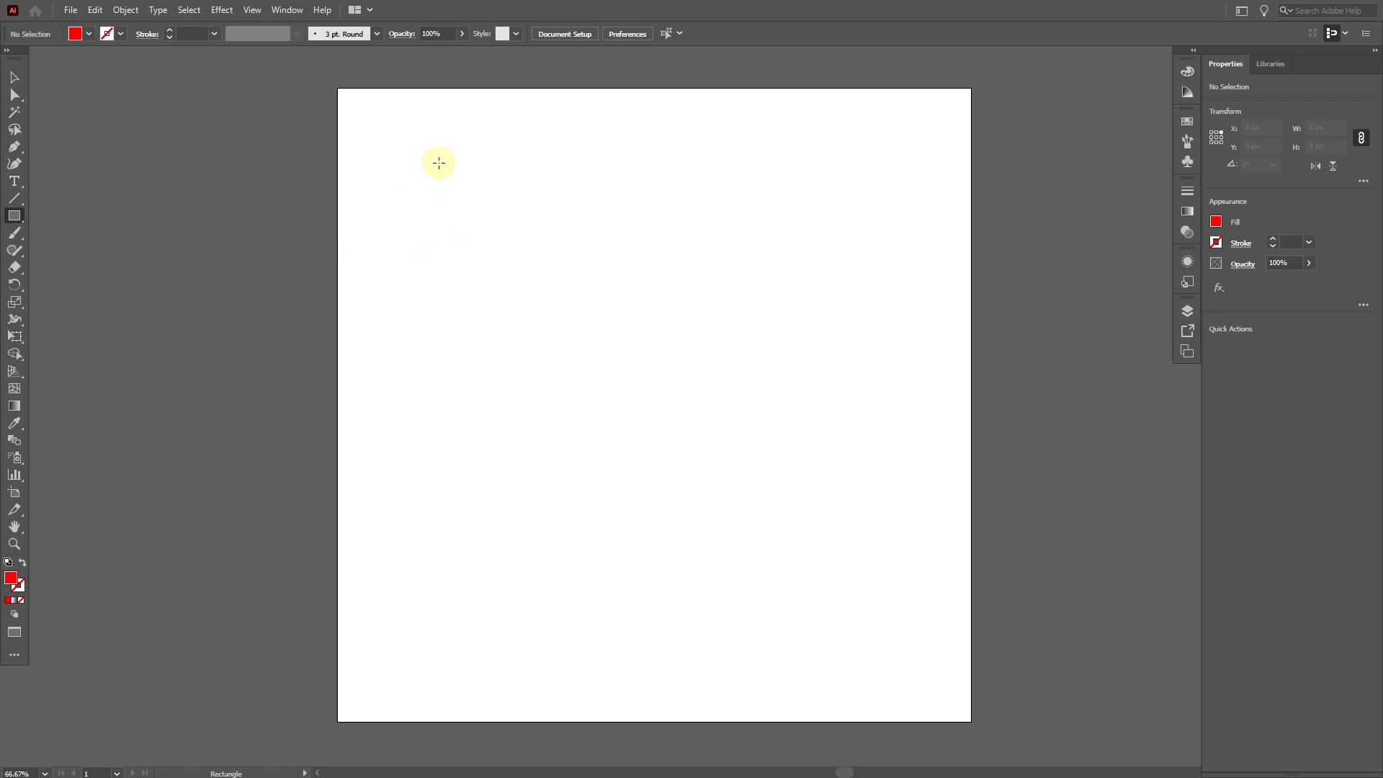
Step: Draw a red square about 204 px wide near the artboard's upper-left corner and nudge it to about X 309, Y 93 px
drag(399, 142, 527, 269)
click(18, 79)
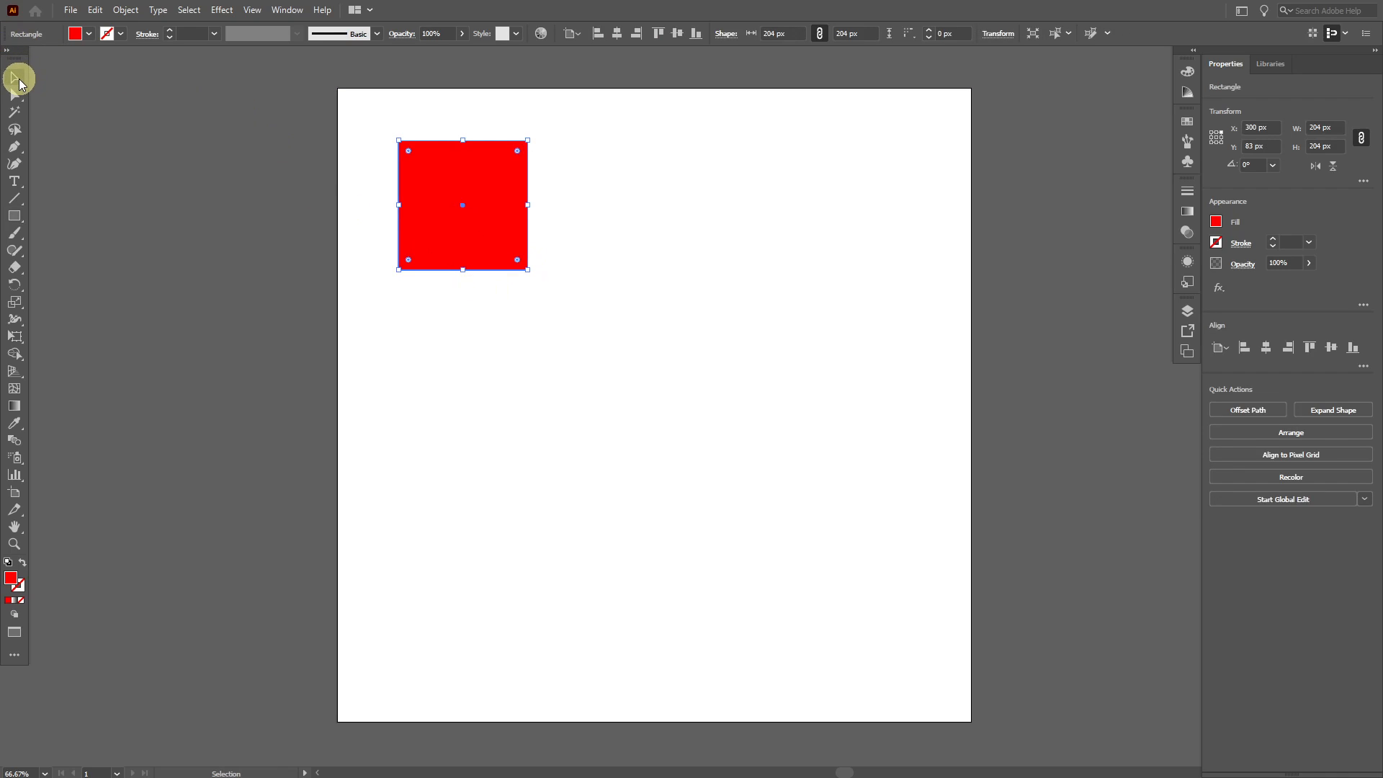
click(522, 326)
scroll(520, 321, up, 1)
drag(501, 267, 505, 274)
click(844, 314)
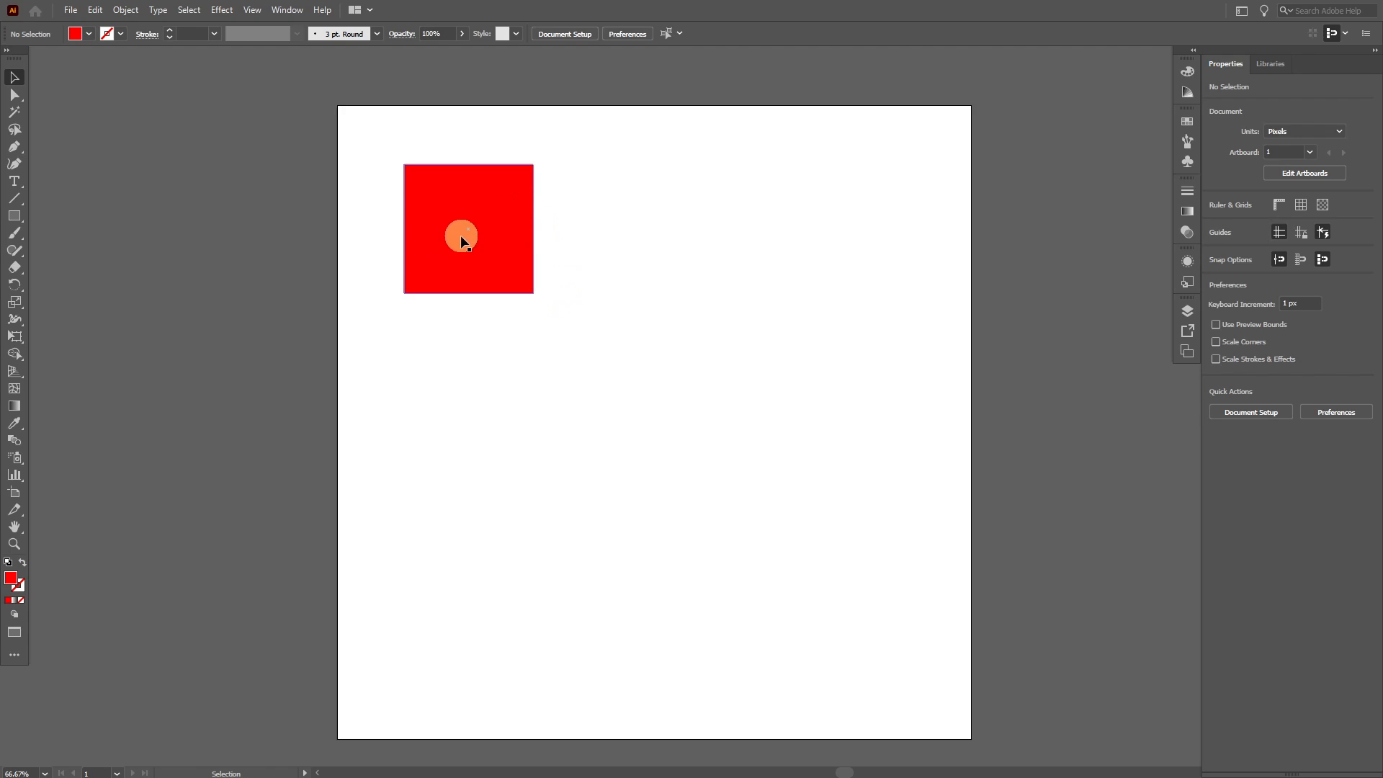
click(532, 264)
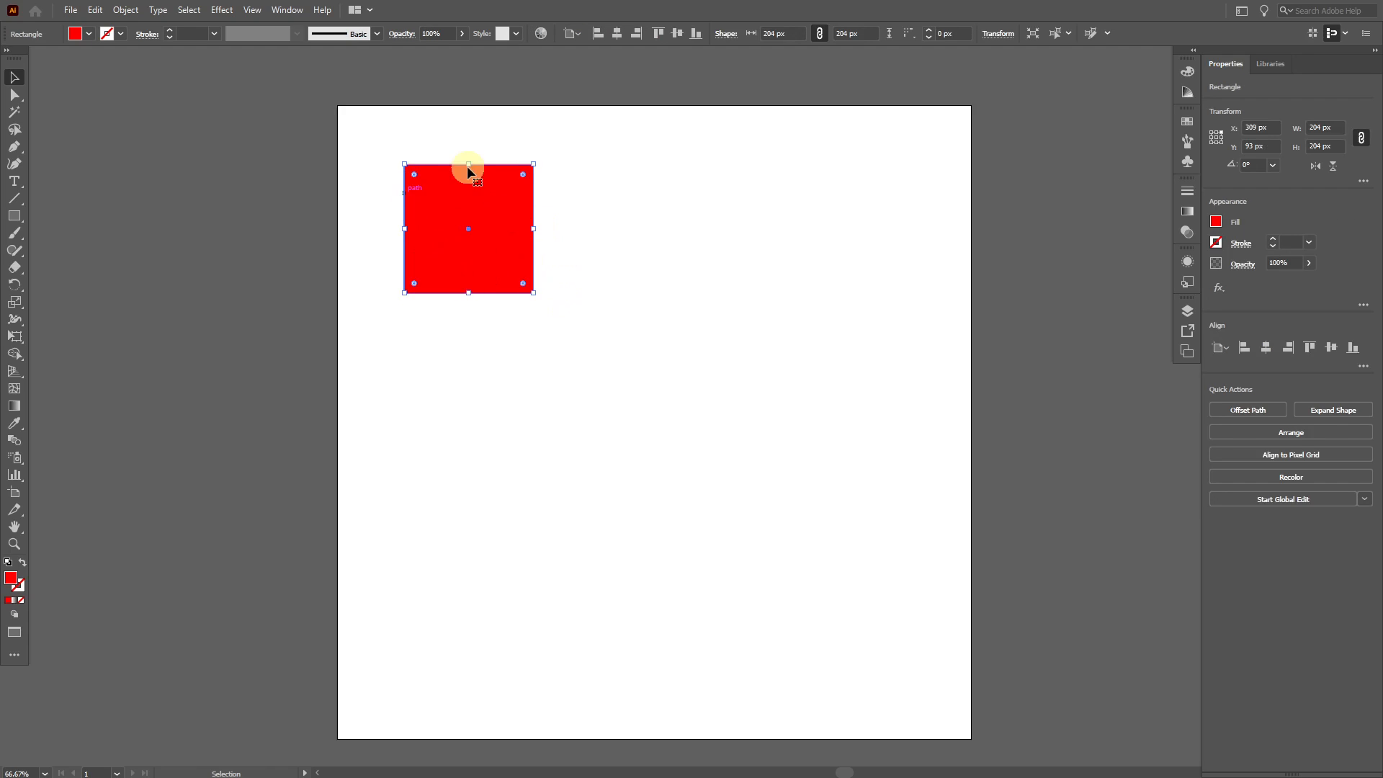
key(ctrl+c)
key(ctrl+v)
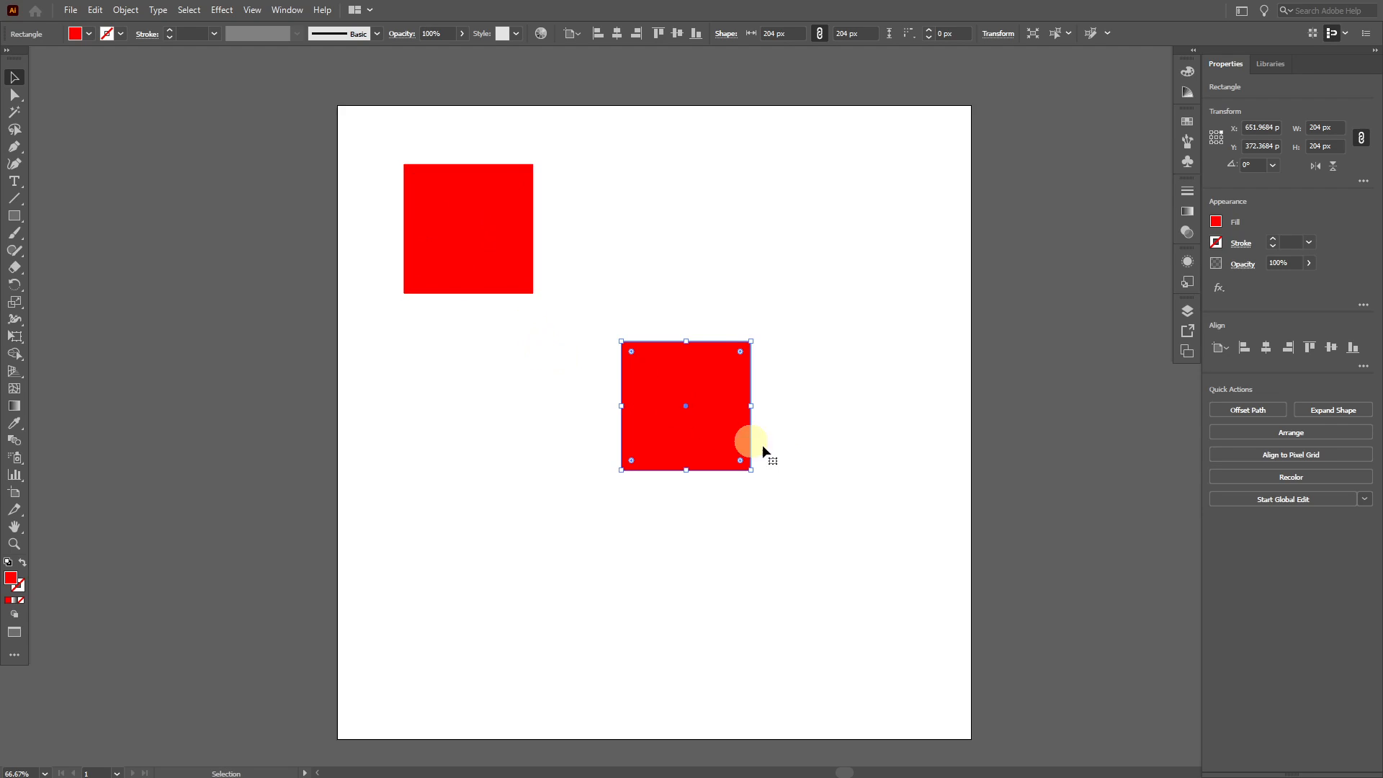
drag(720, 437, 717, 267)
key(Delete)
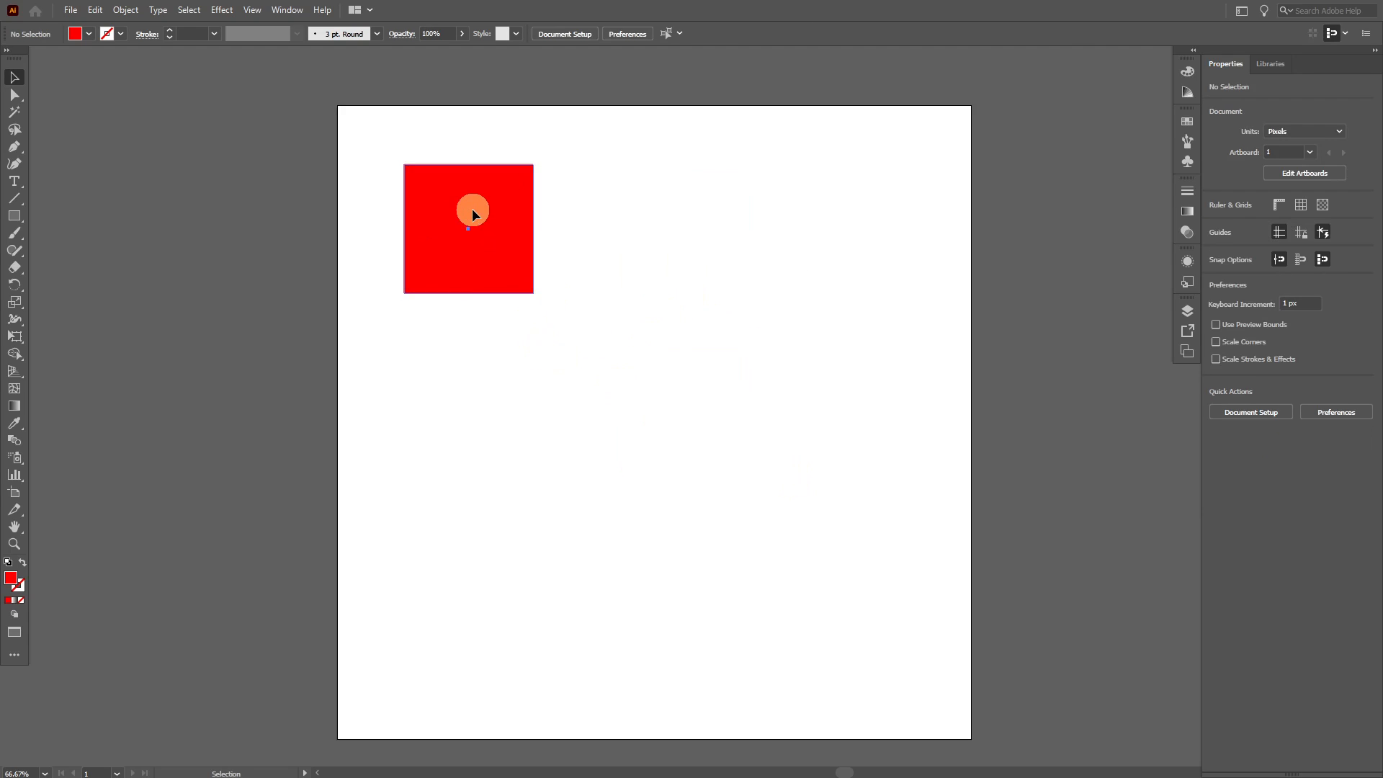
Step: Duplicate the red square to its right at the same height, at about X 624 px
click(473, 209)
click(493, 265)
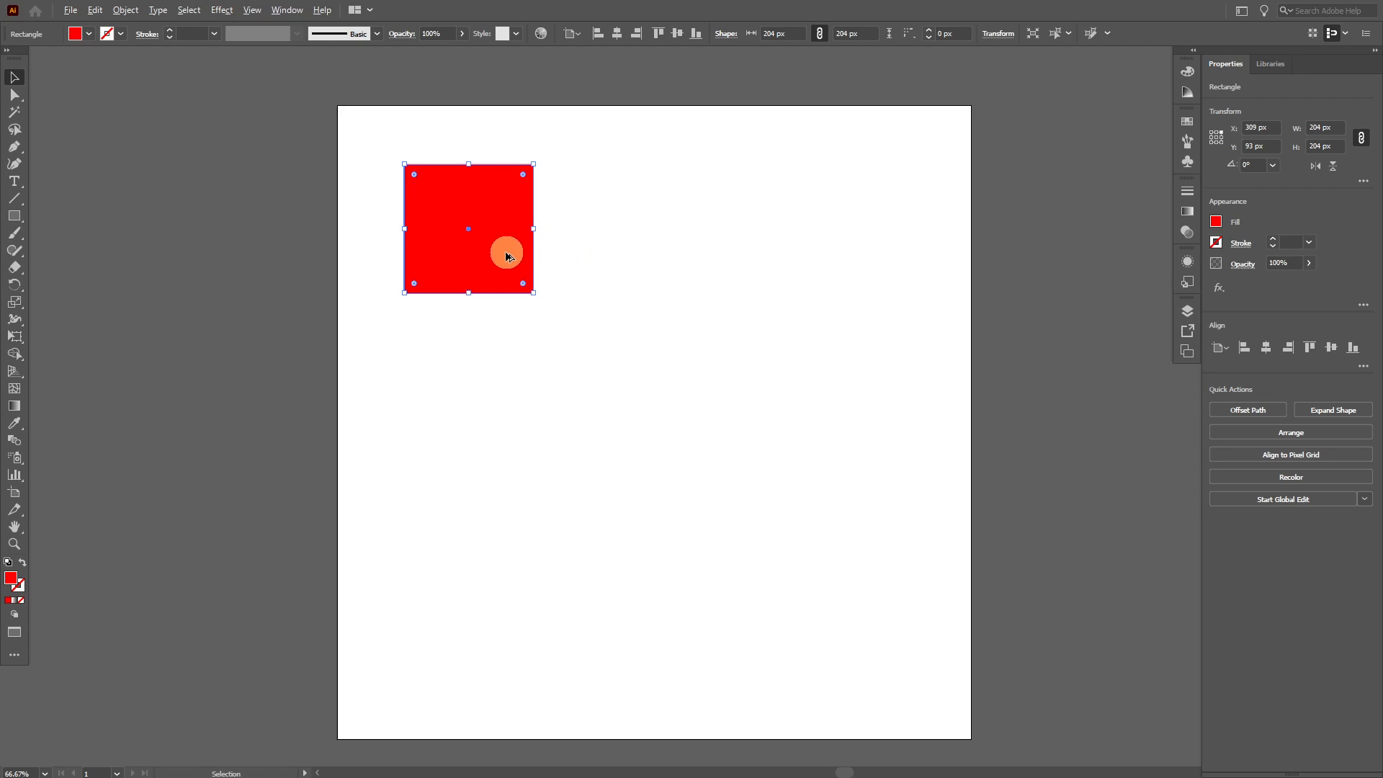
drag(485, 256, 687, 252)
click(724, 318)
click(719, 262)
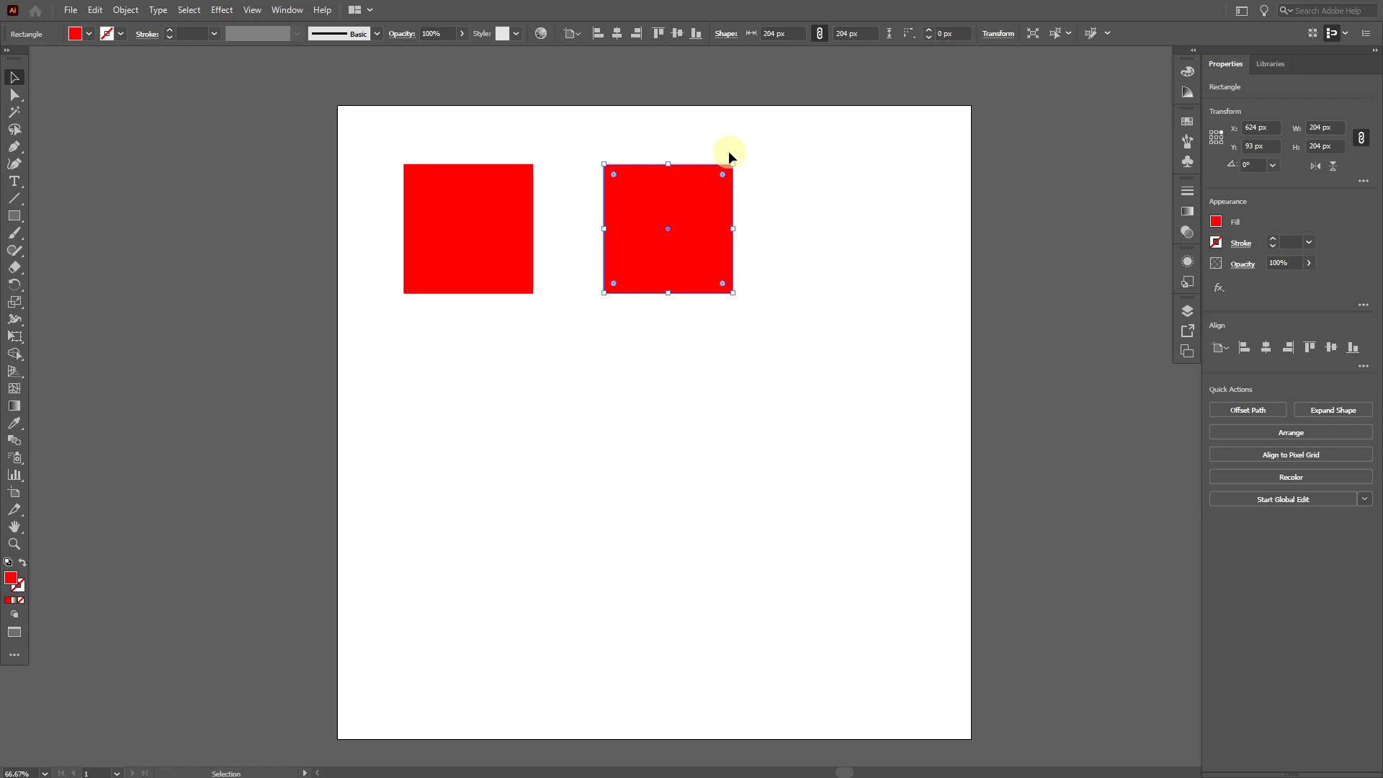
Step: Rotate the duplicated square 45° clockwise into a diamond and shift it slightly up and to the left
drag(734, 158, 771, 236)
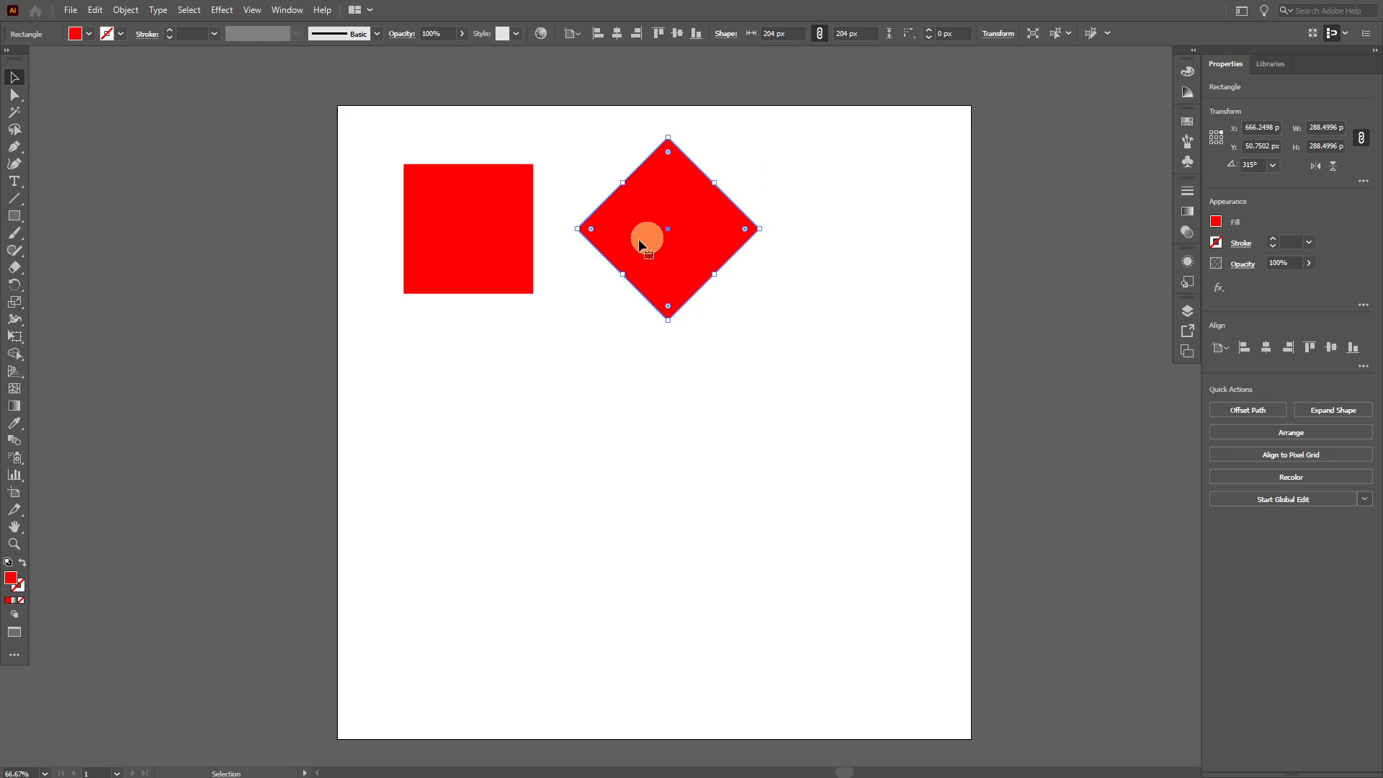
scroll(593, 209, up, 1)
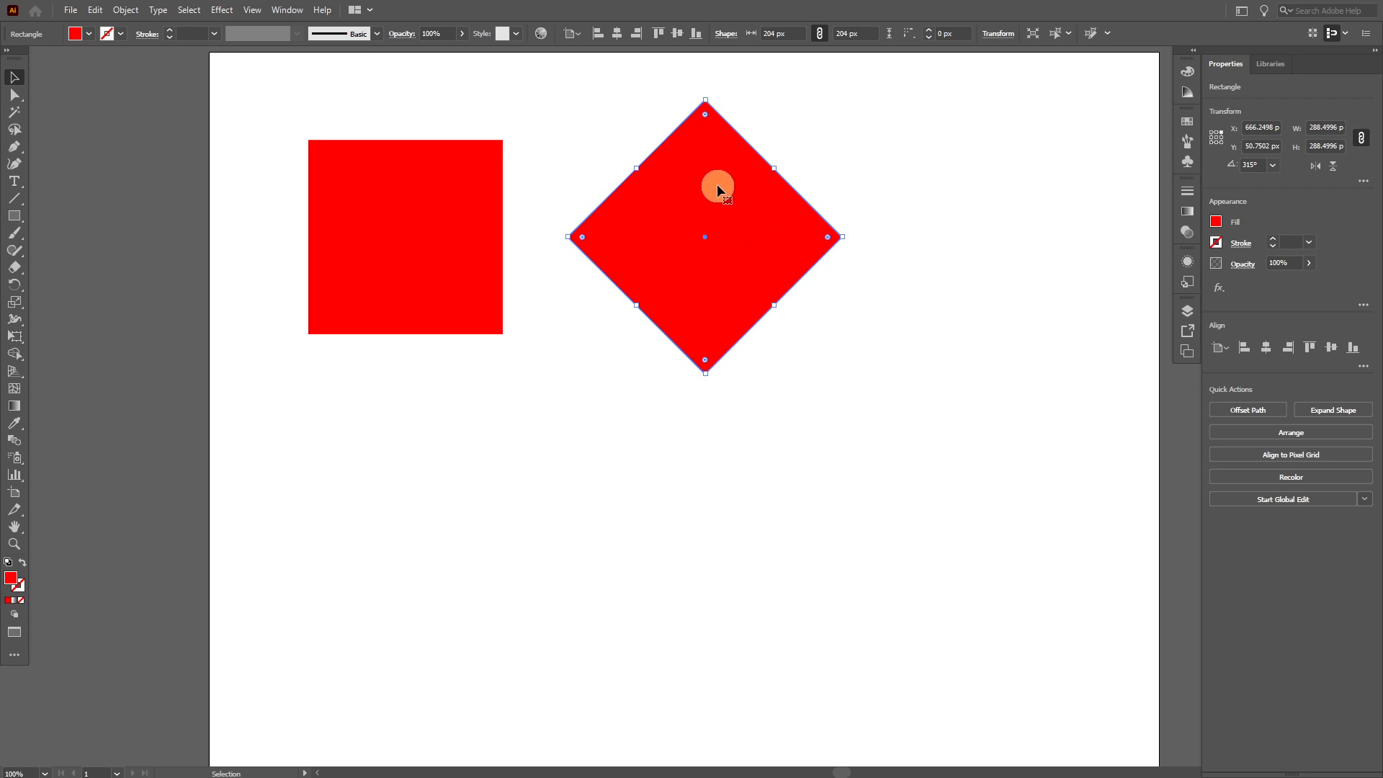
click(781, 354)
drag(720, 227, 736, 180)
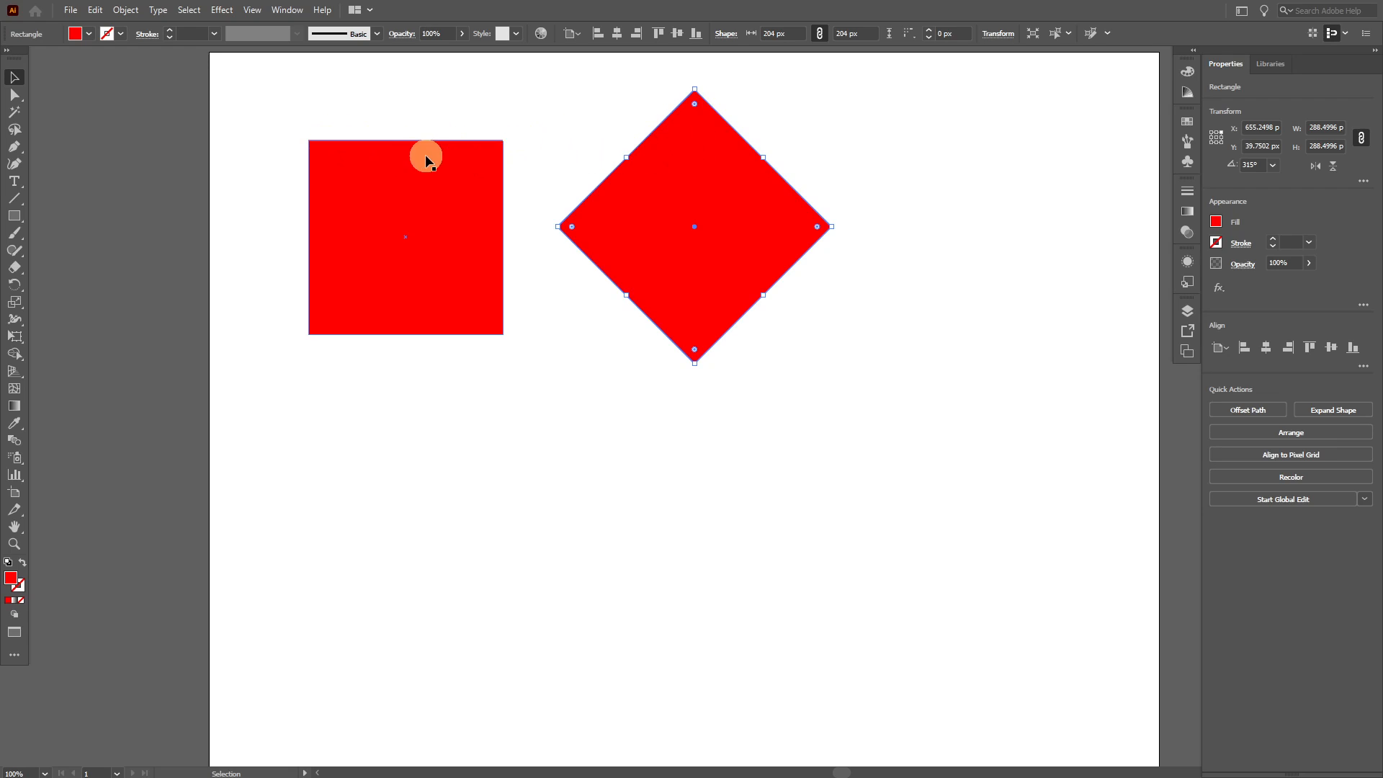
Step: Turn off Snap to Pixel so that objects can be moved freely
scroll(389, 180, up, 2)
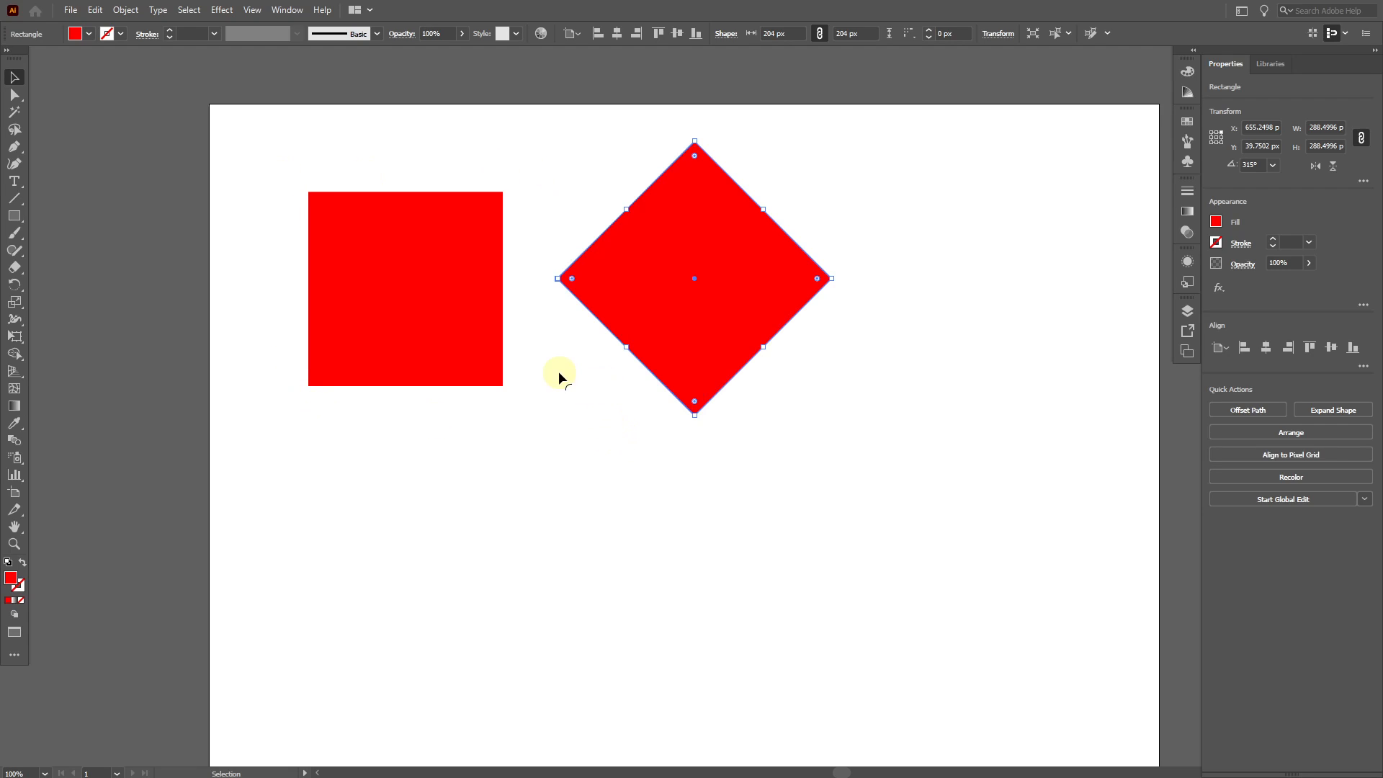
click(616, 213)
click(287, 10)
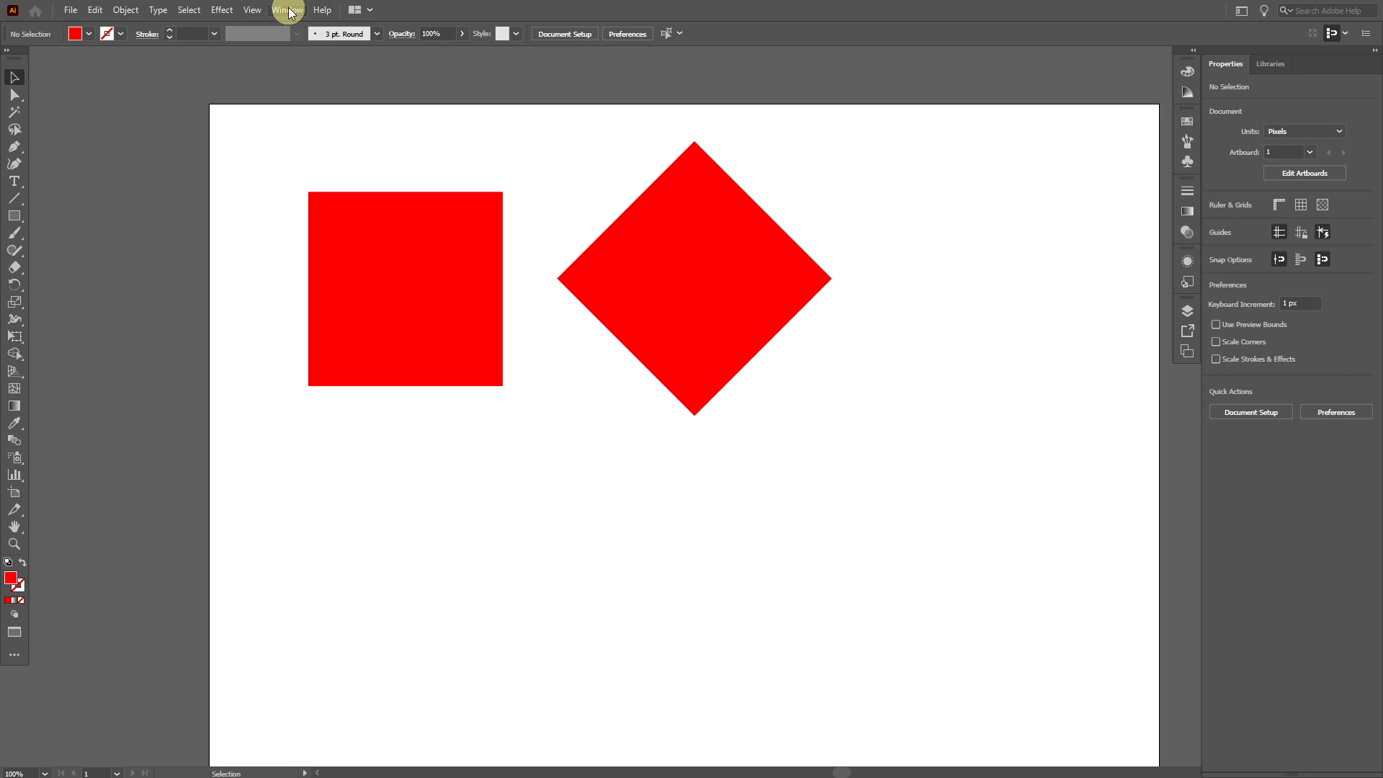
mouse_move(260, 9)
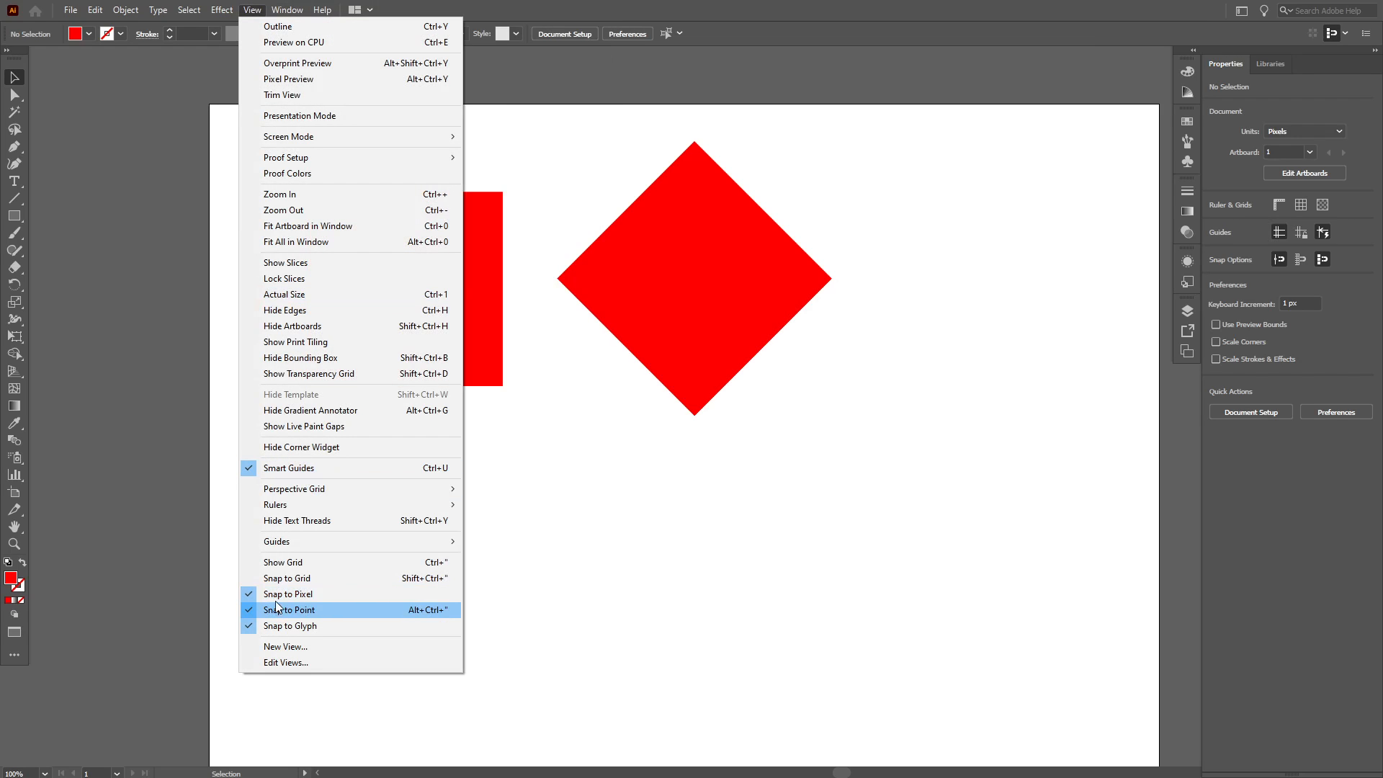
click(297, 593)
click(286, 10)
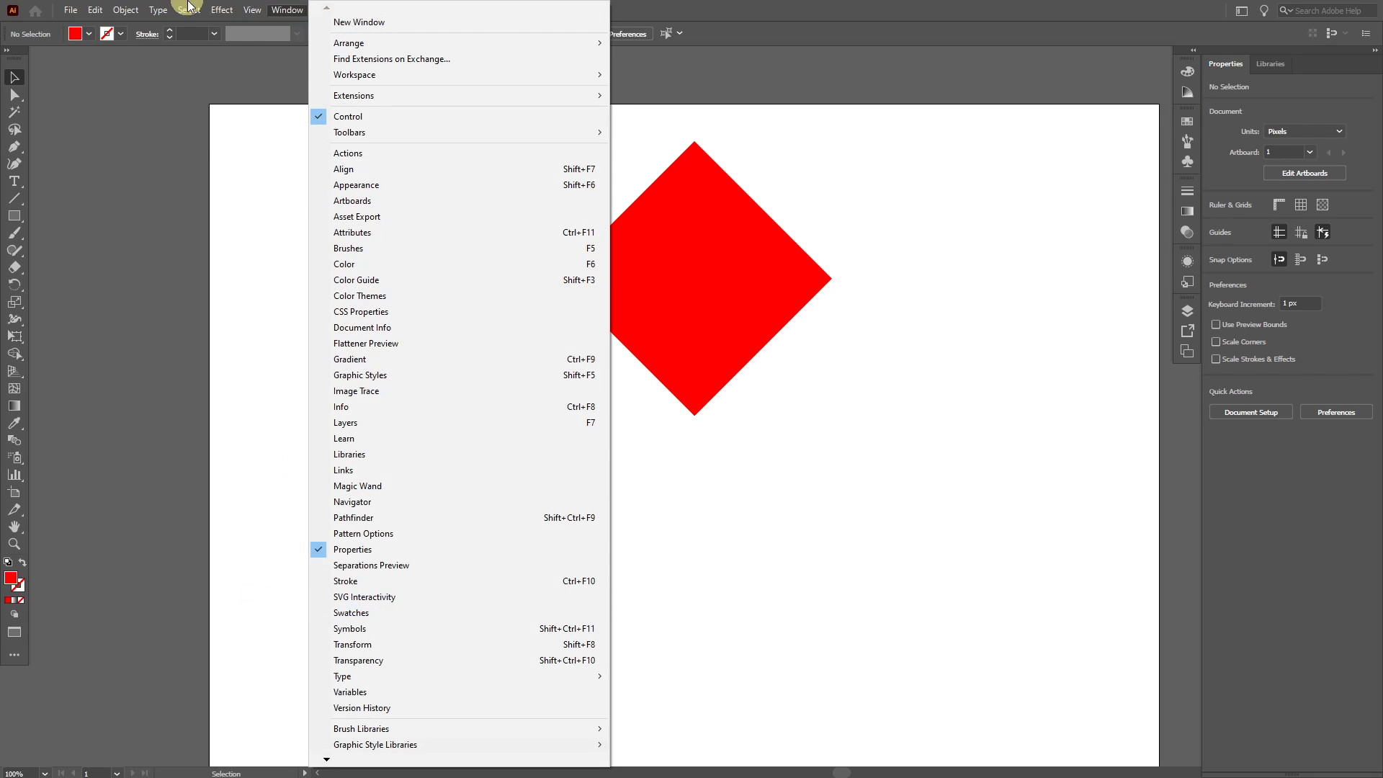
mouse_move(254, 10)
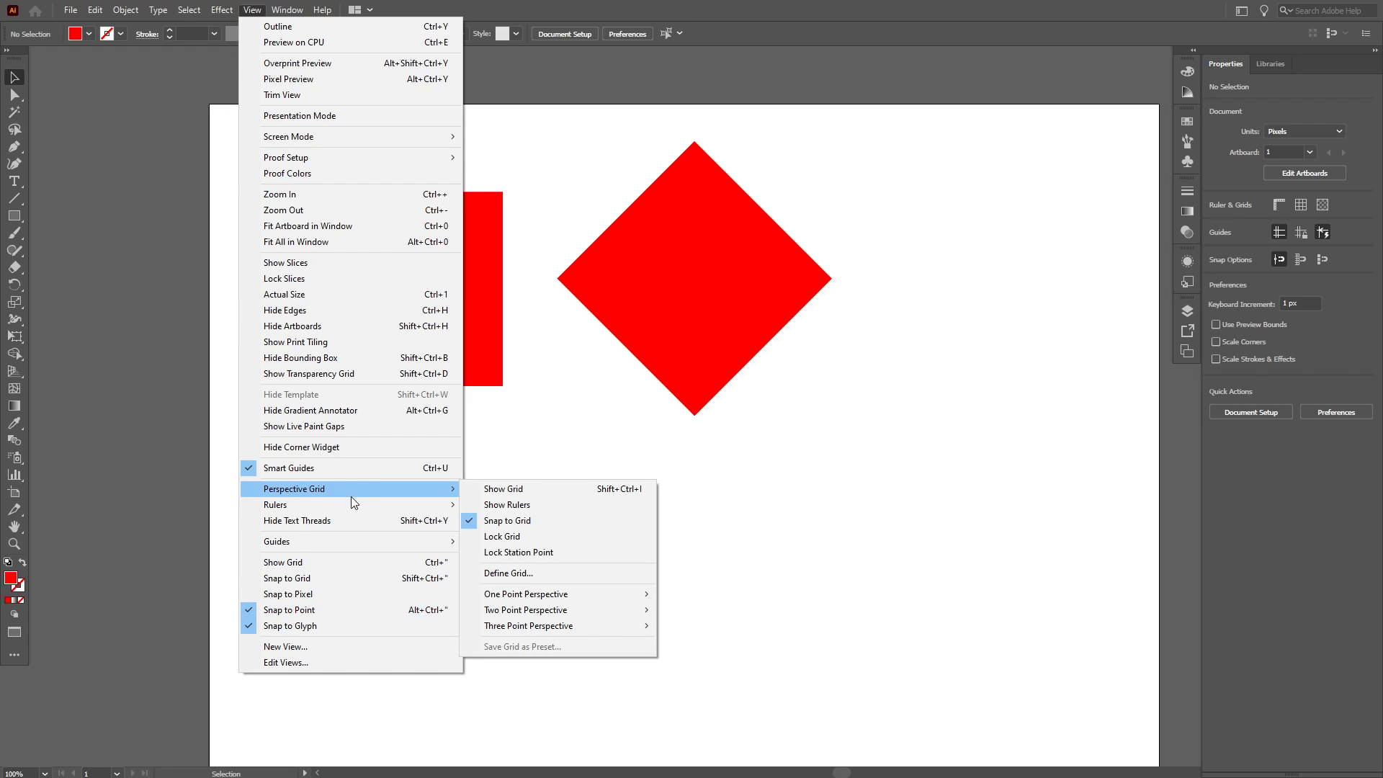
mouse_move(353, 505)
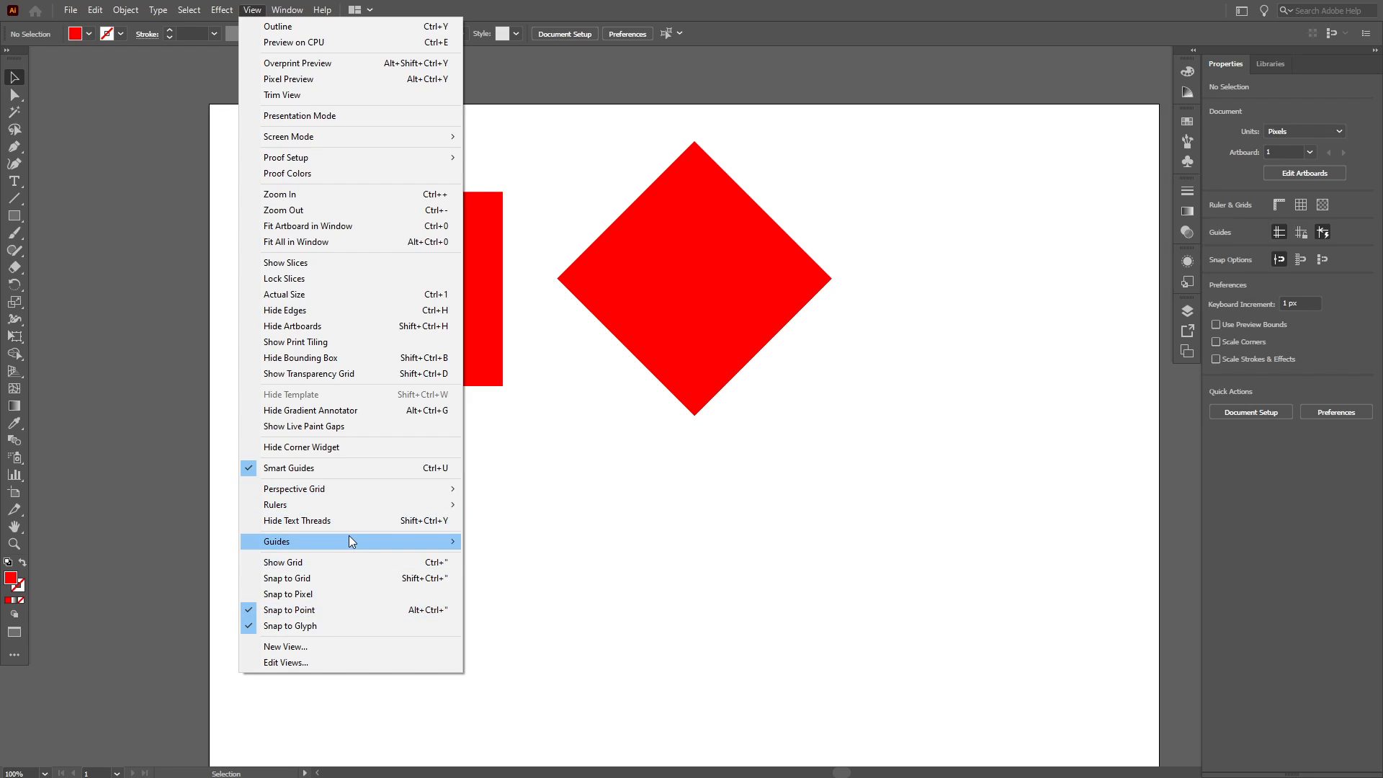
mouse_move(350, 539)
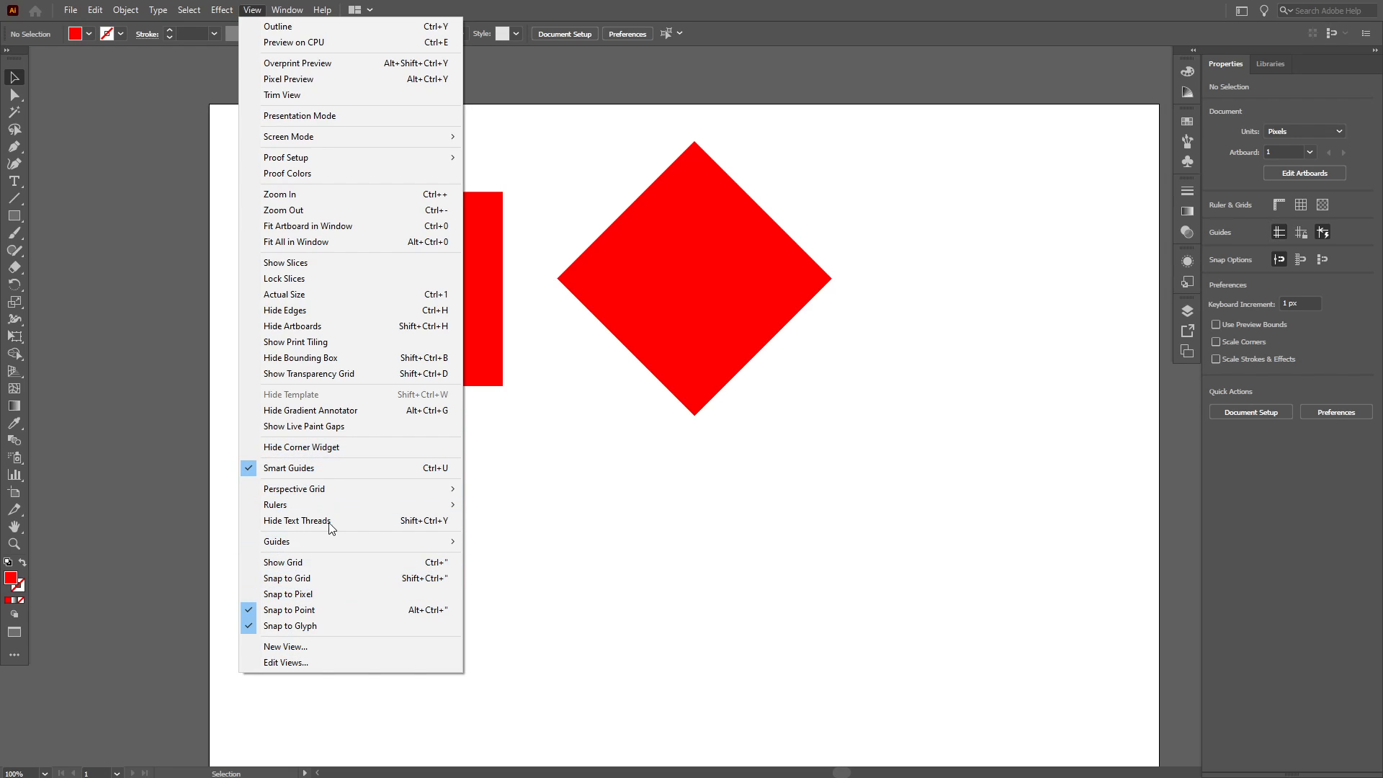
click(300, 613)
Step: Align the diamond's top corner with the square's top edge and scale it proportionally to 204 px wide and high
drag(716, 242, 771, 253)
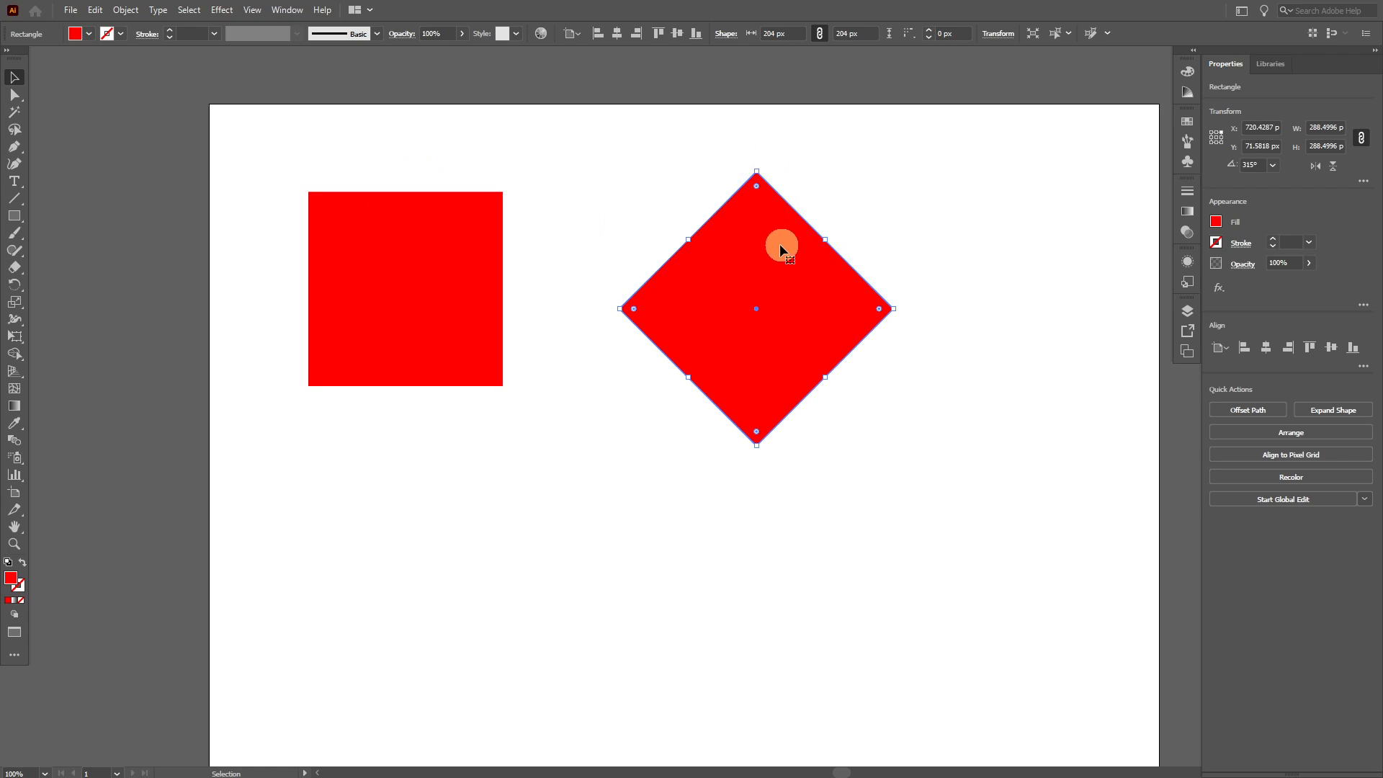
drag(780, 246, 716, 263)
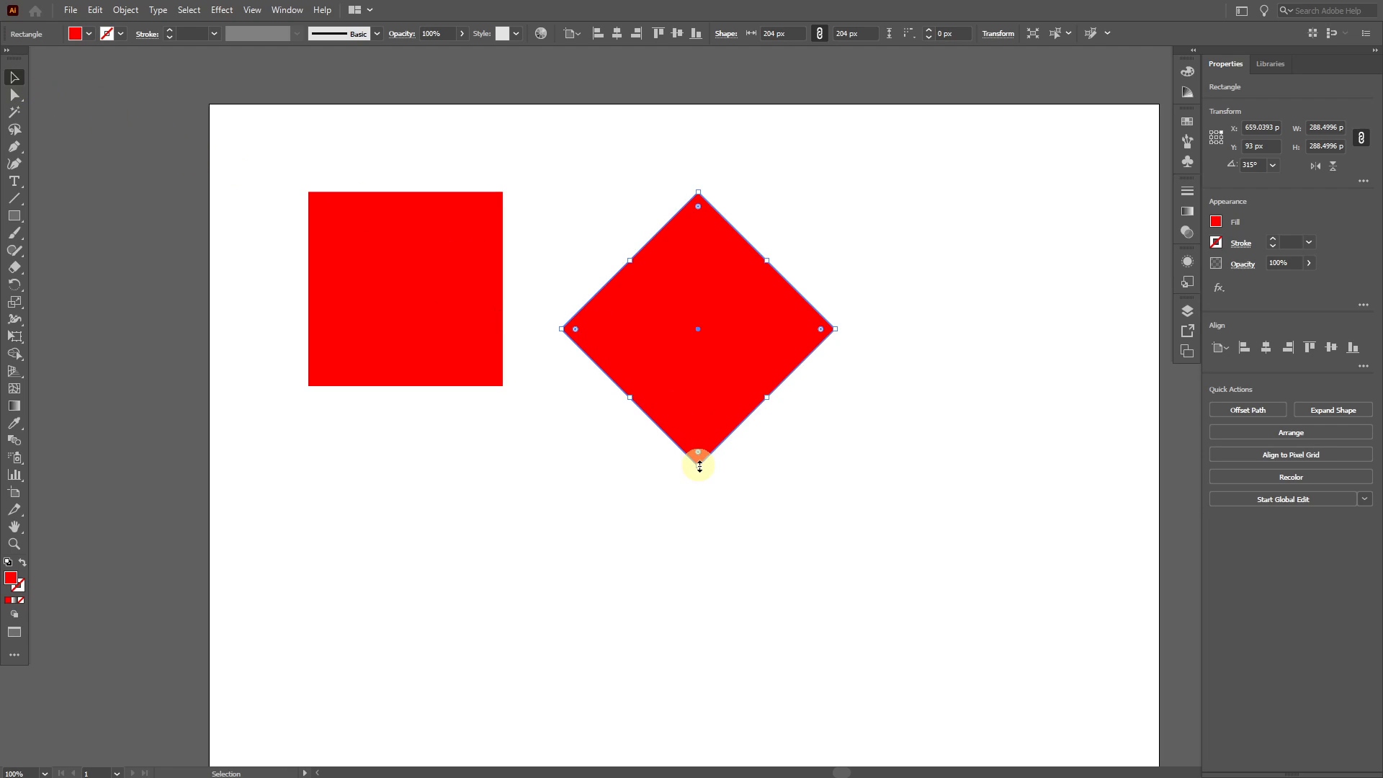
drag(693, 458, 696, 382)
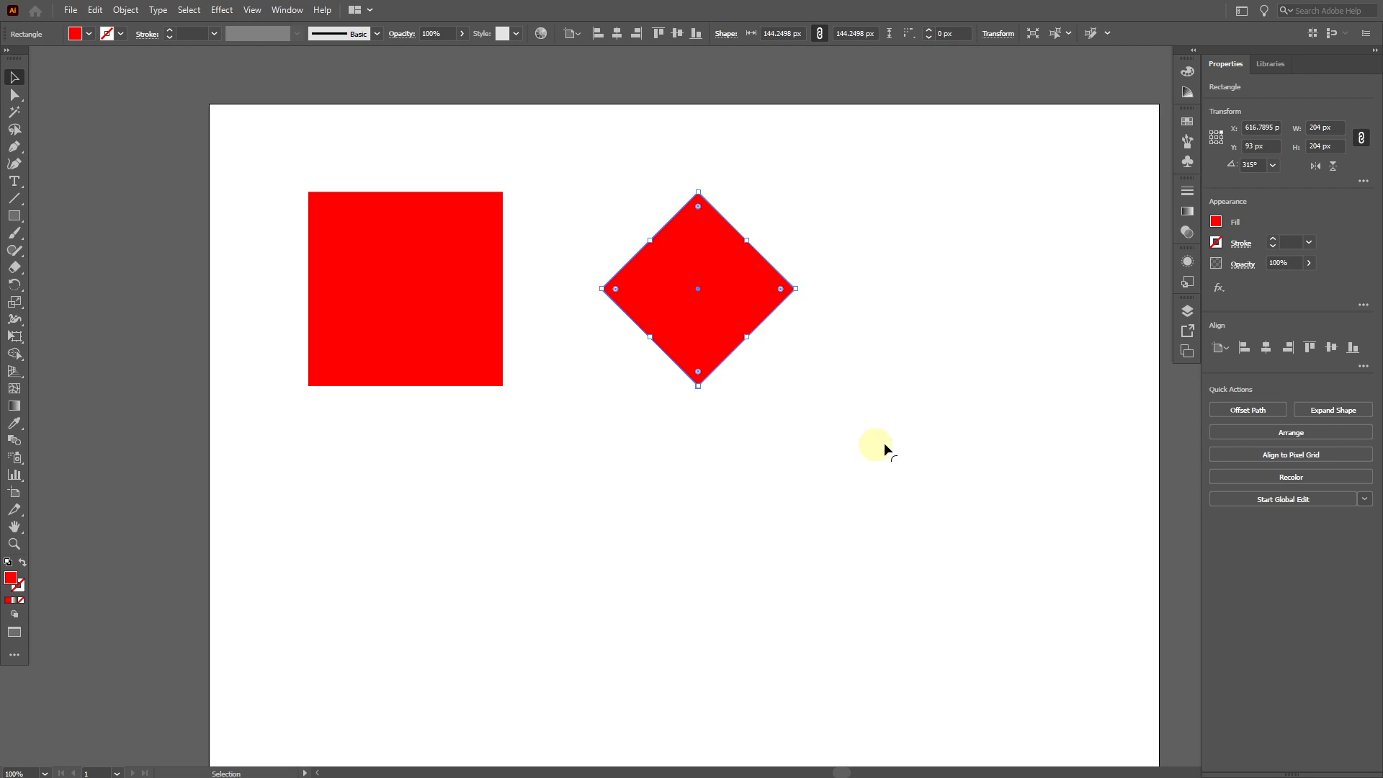
click(894, 436)
Step: Change the diamond's fill to a muted brownish red
click(756, 314)
key(ctrl+c)
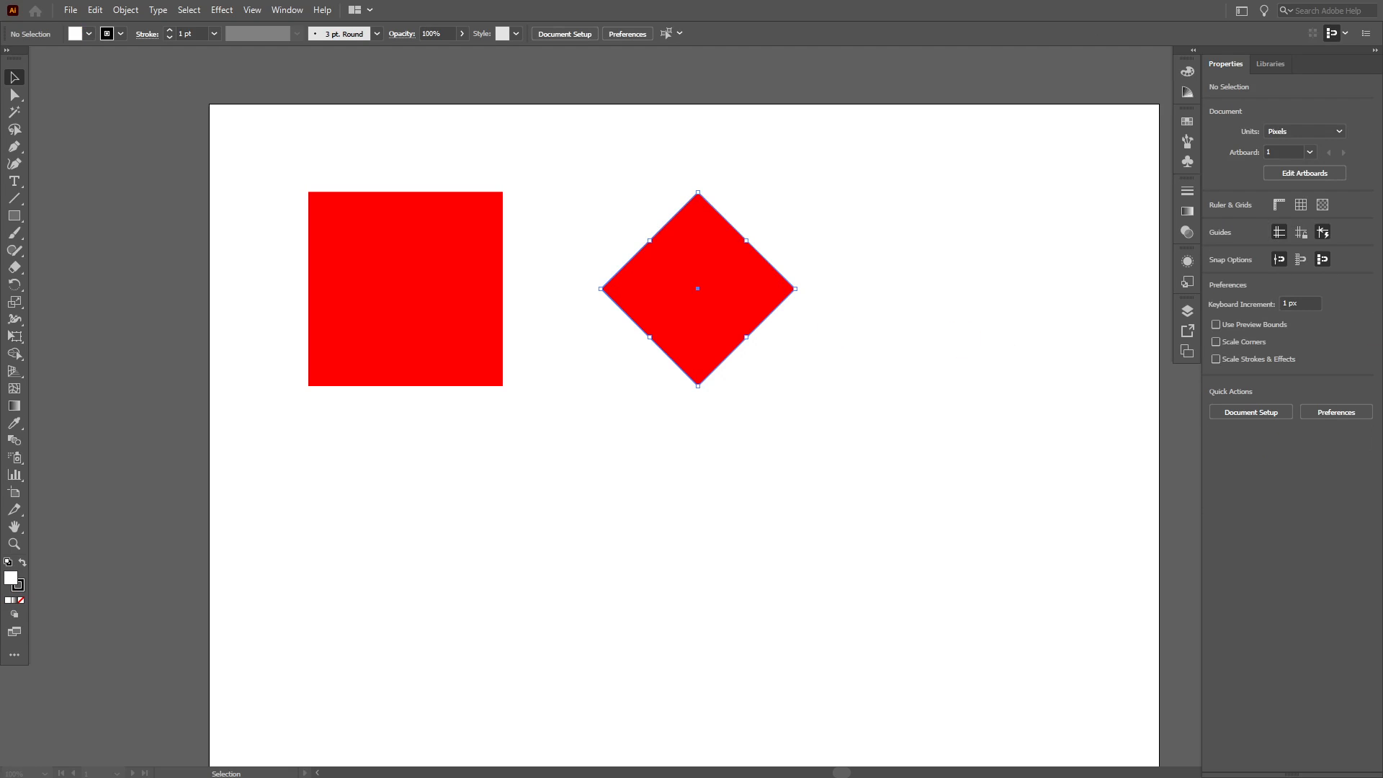
click(745, 300)
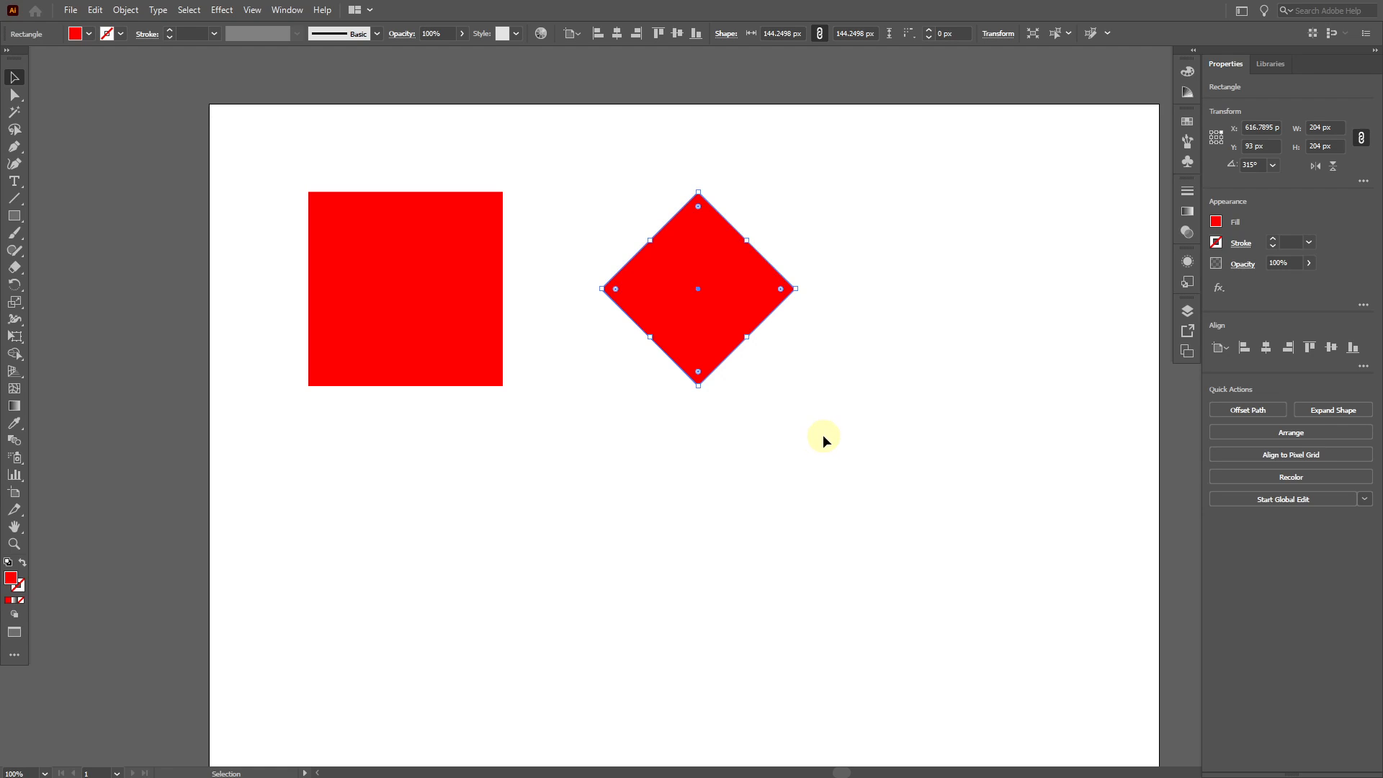
double_click(12, 578)
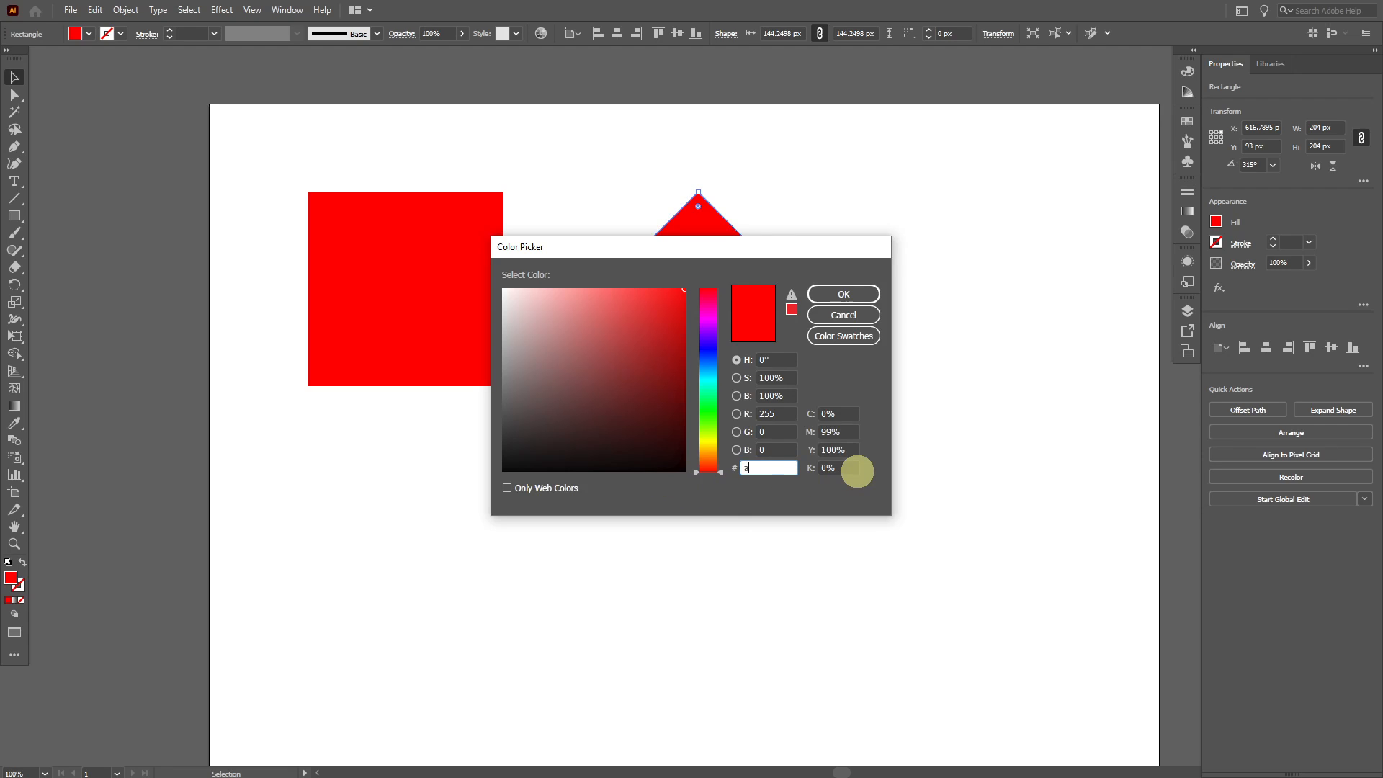
key(Return)
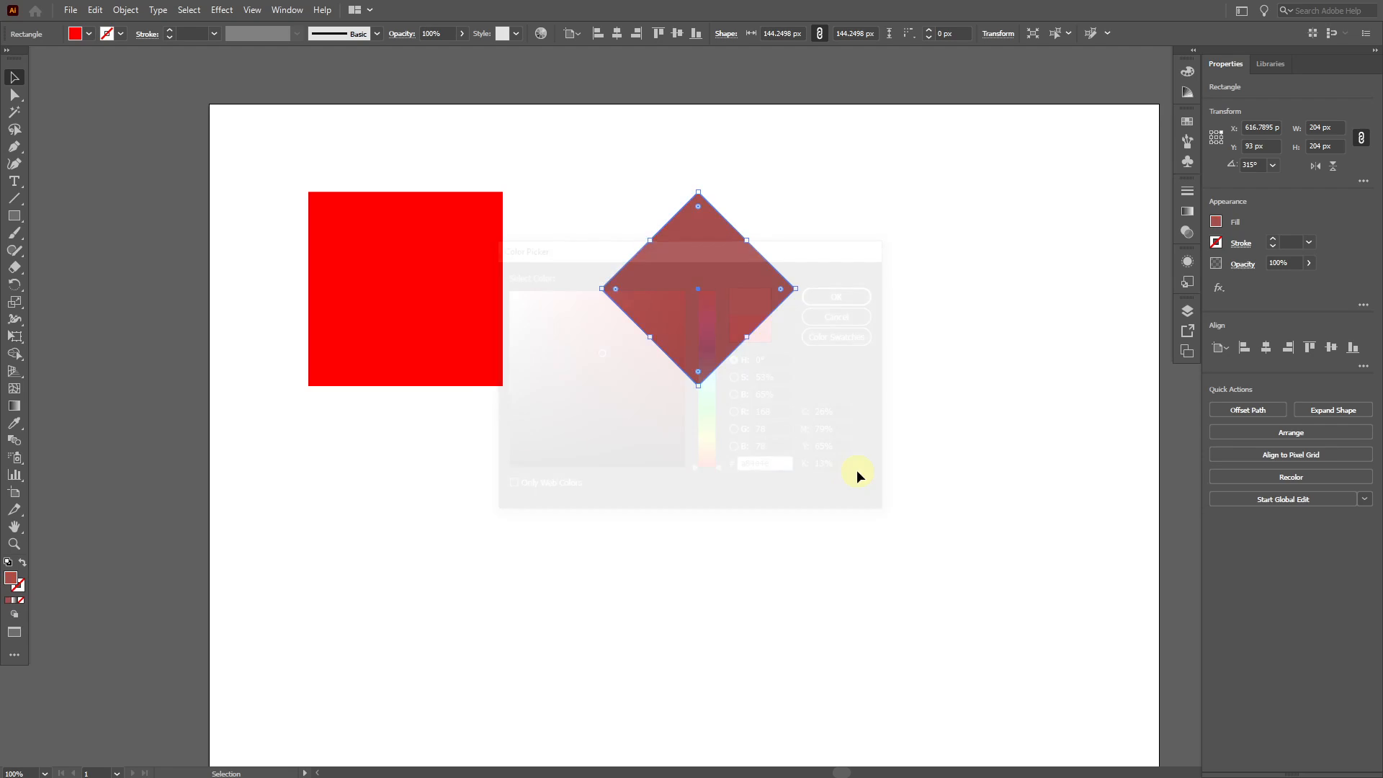
click(940, 447)
Step: Draw an upright ellipse about 95 px wide and 204 px high right of the diamond, level with its top
scroll(702, 352, down, 3)
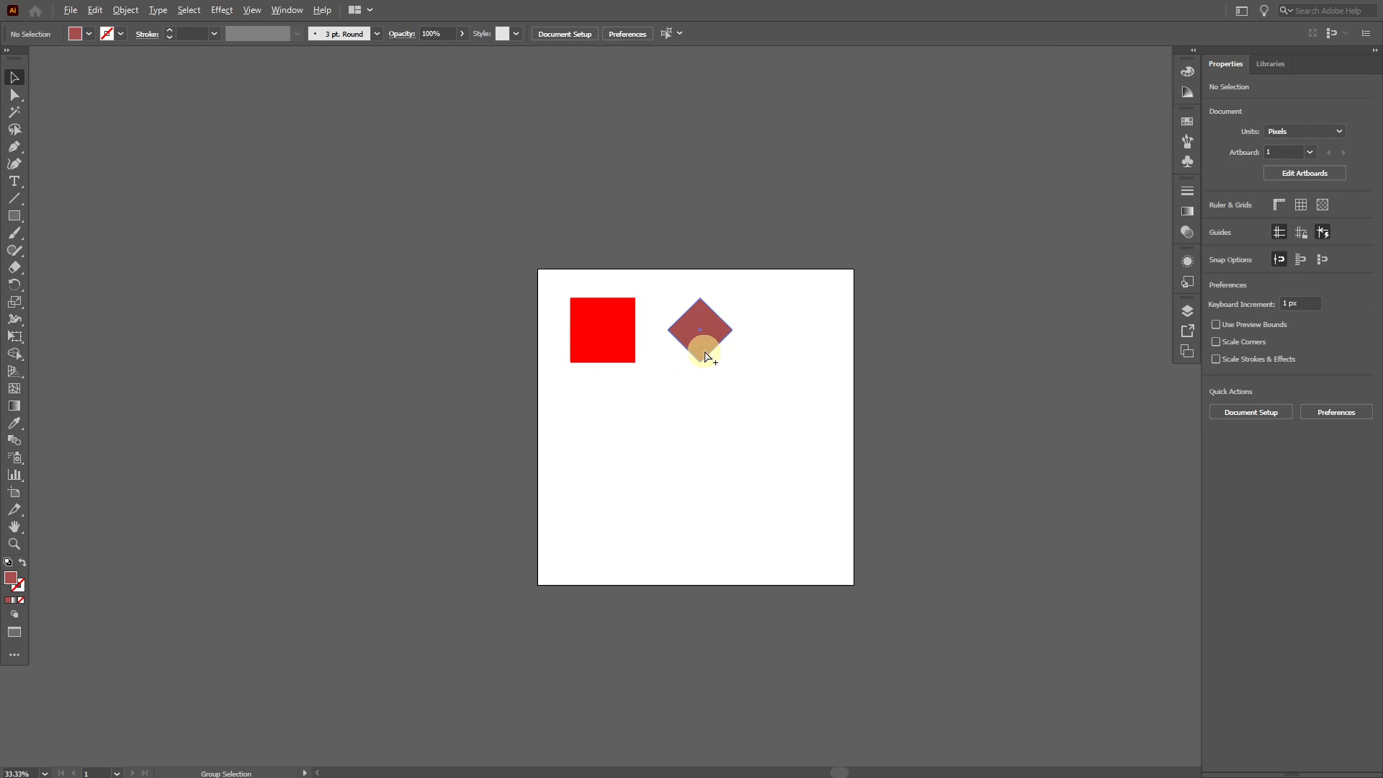
scroll(740, 358, up, 1)
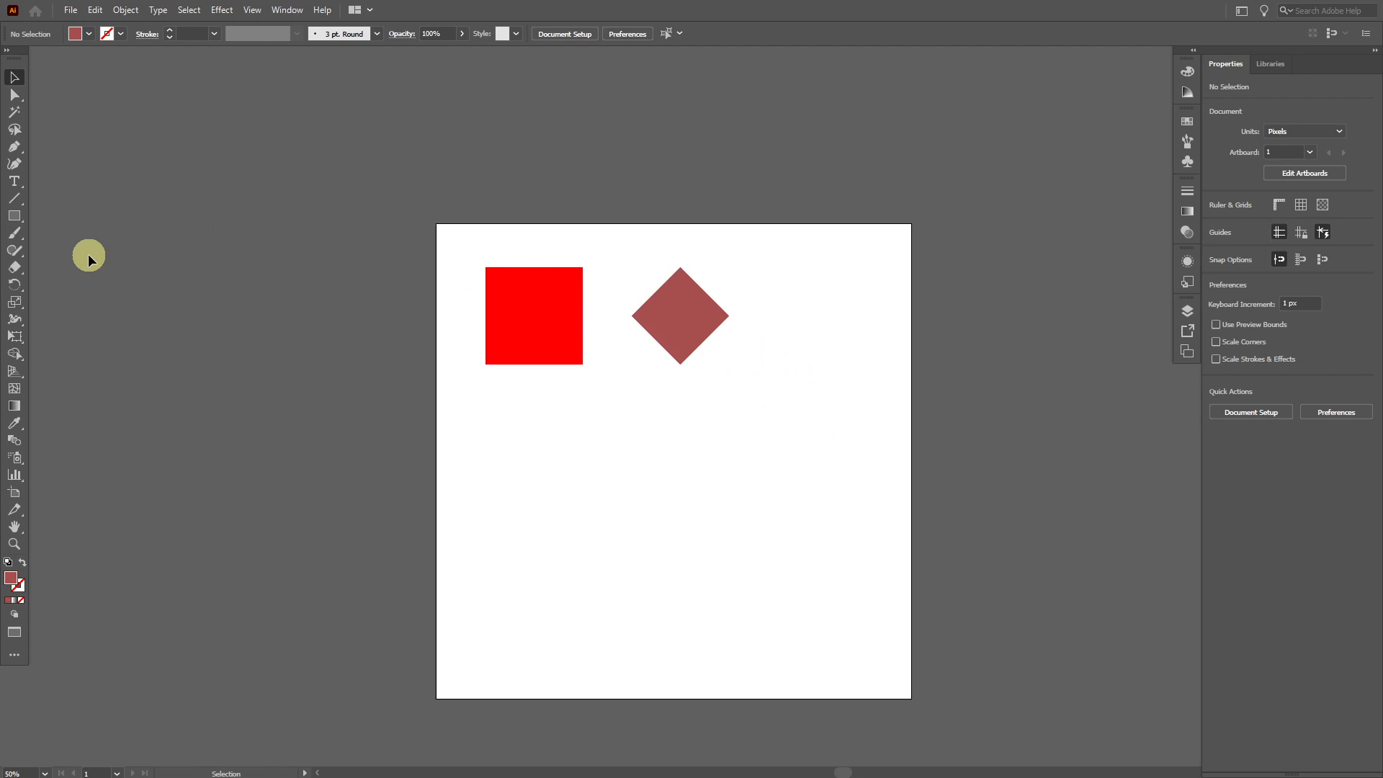
drag(20, 220, 83, 251)
drag(807, 268, 852, 364)
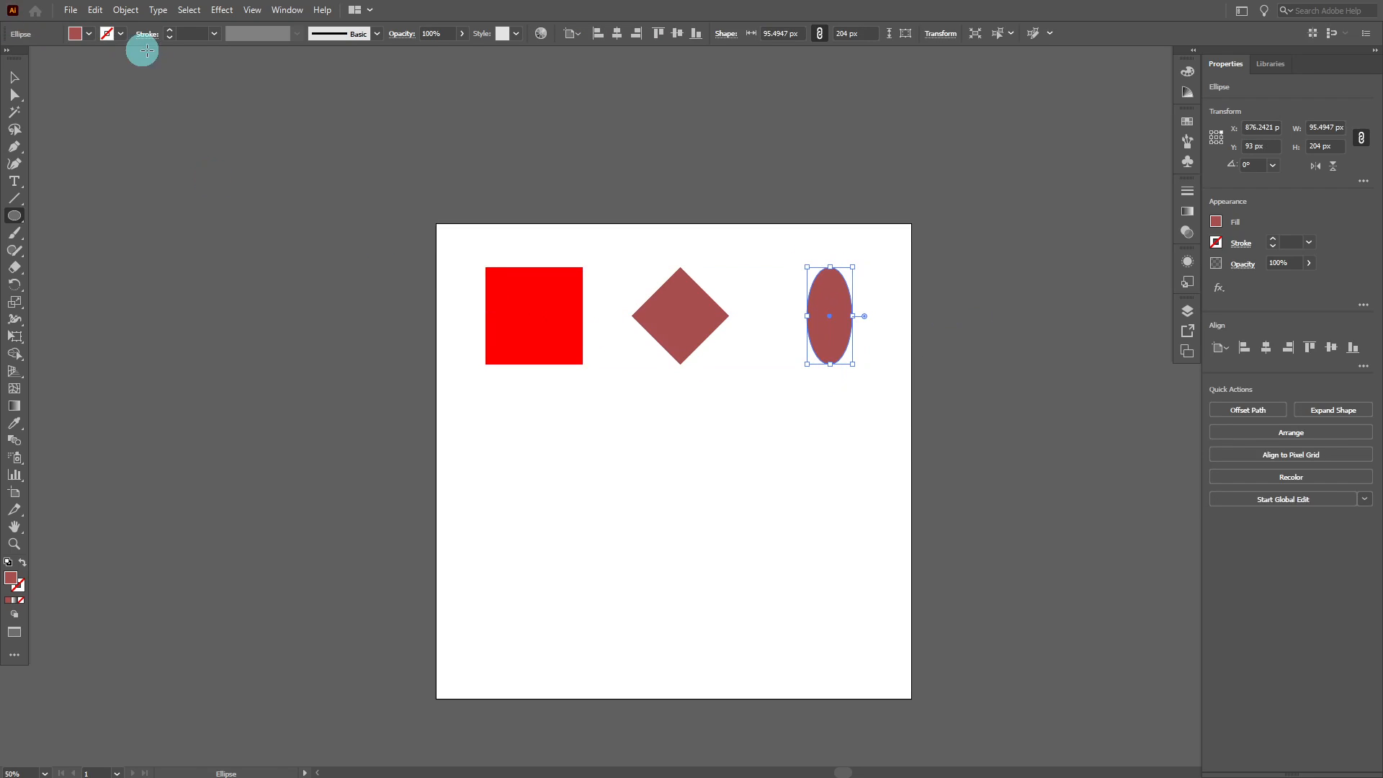
Step: Change the ellipse's fill to the same bright red as the square and deselect it
click(89, 34)
click(49, 58)
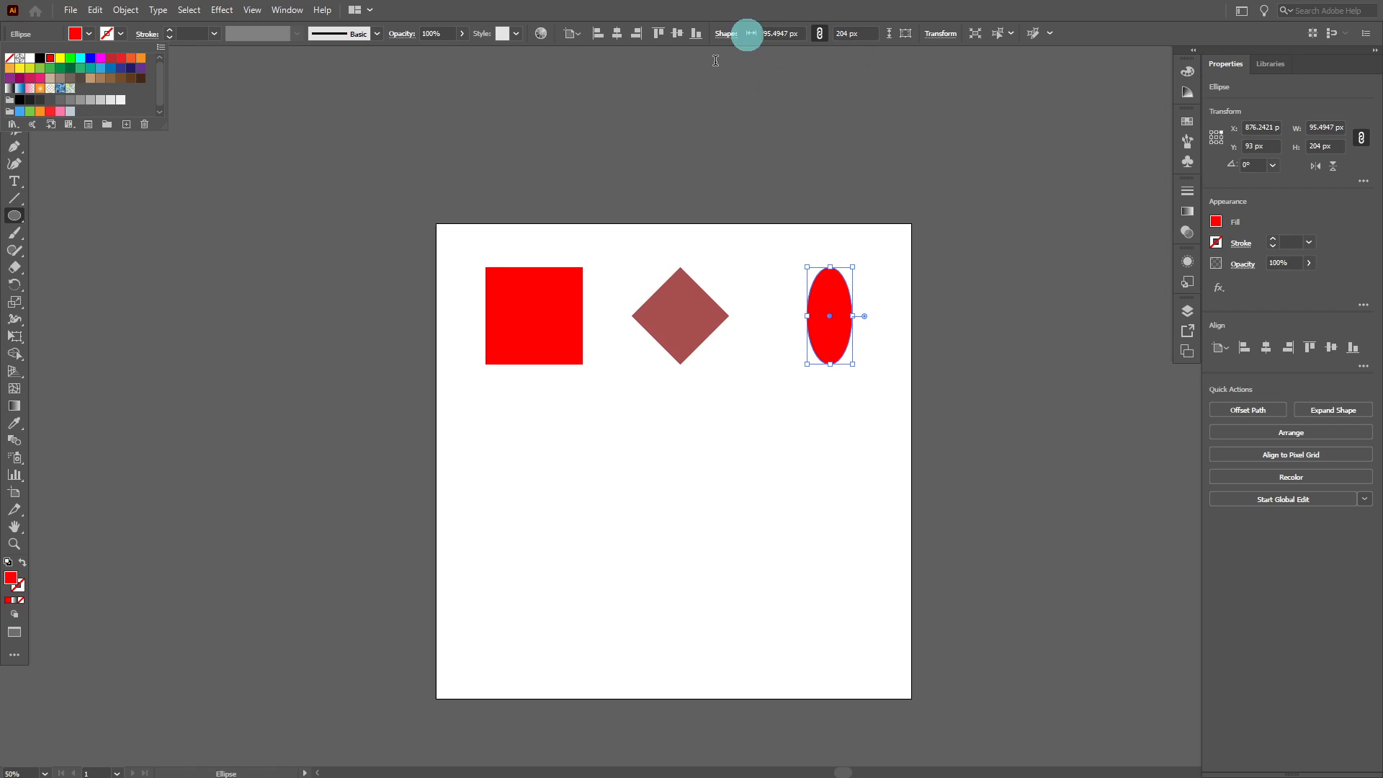
click(224, 182)
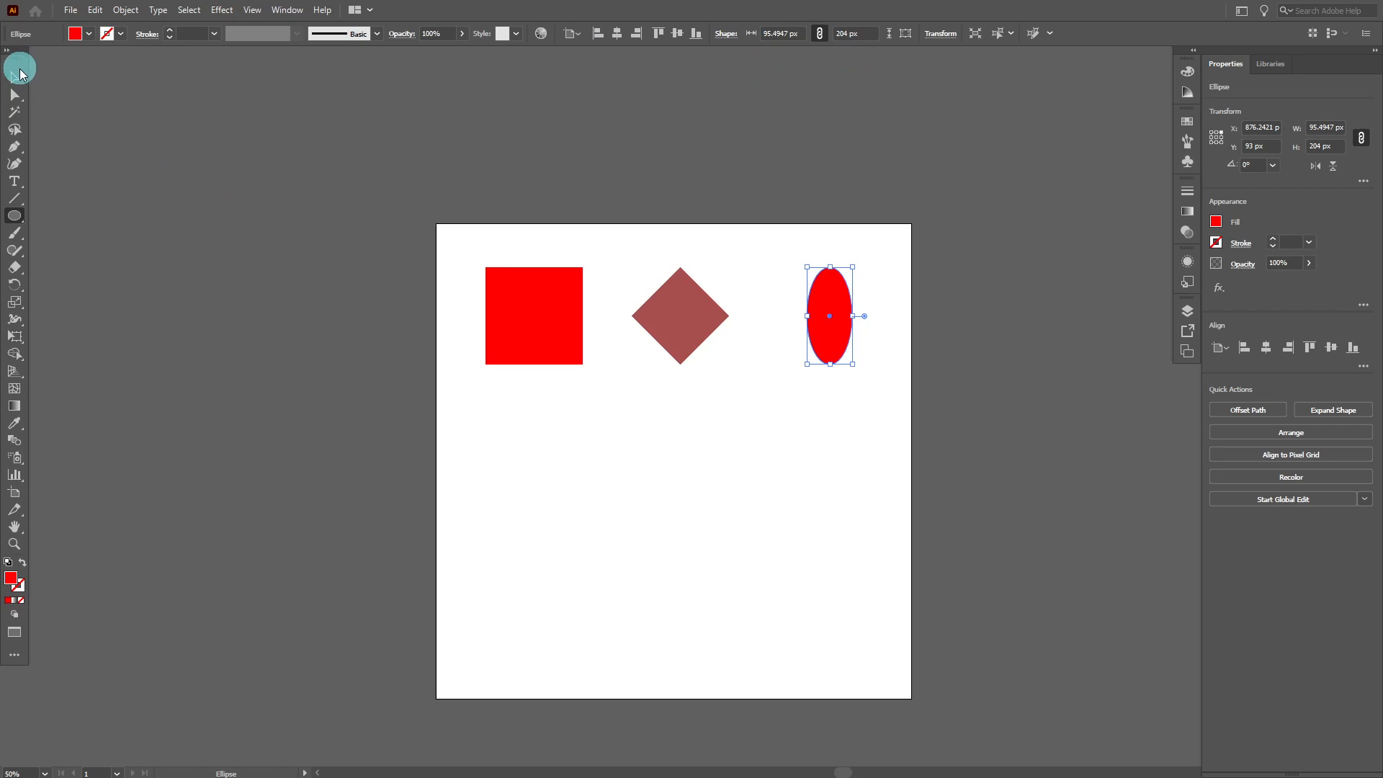
click(14, 77)
click(576, 490)
Step: Move the ellipse about 27 px toward the diamond, keeping its top level with the other shapes
scroll(743, 485, up, 1)
mouse_move(871, 269)
mouse_down()
mouse_move(785, 271)
mouse_move(870, 283)
mouse_move(855, 283)
mouse_up()
click(873, 362)
scroll(610, 181, up, 1)
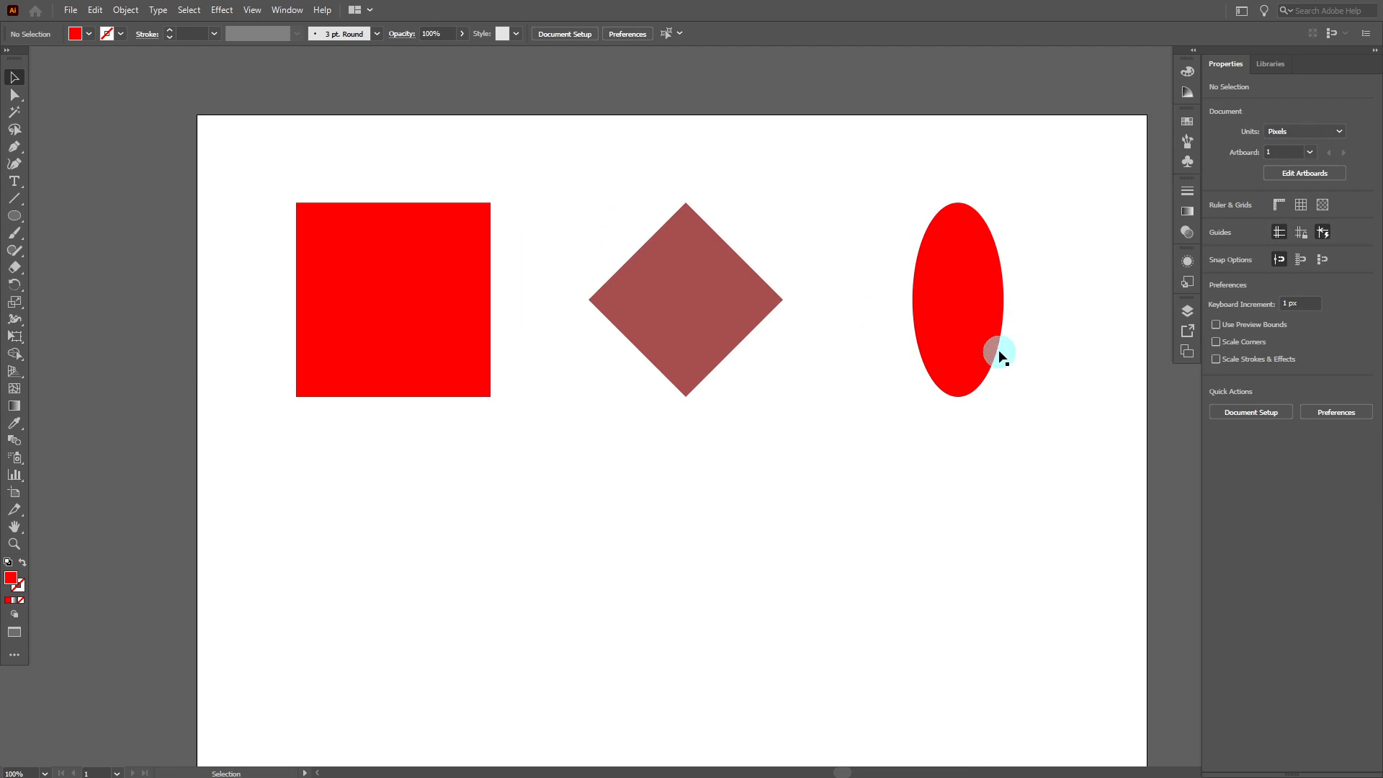
drag(994, 351, 561, 355)
drag(549, 344, 990, 343)
click(917, 418)
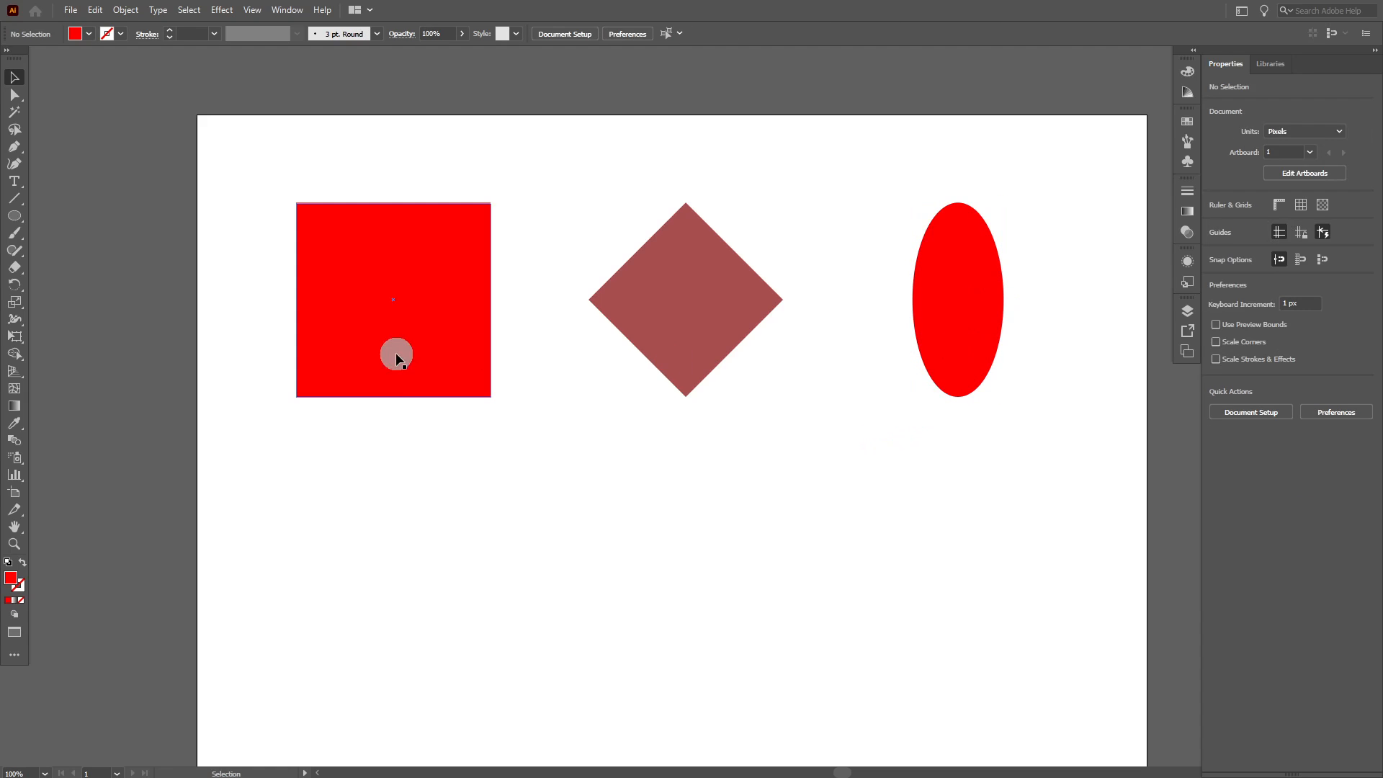
Step: Check the transform dimensions of the square and of the ellipse to compare their heights
click(441, 347)
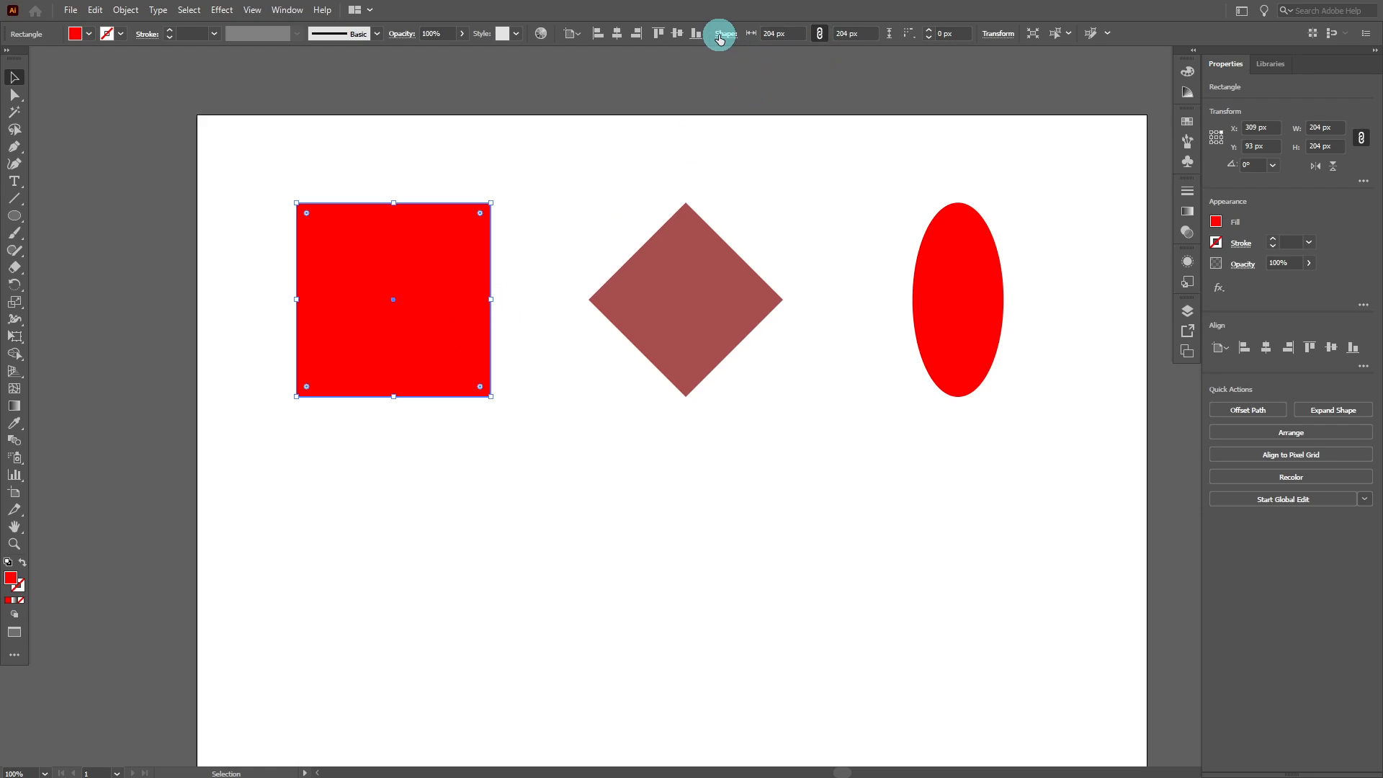
click(998, 34)
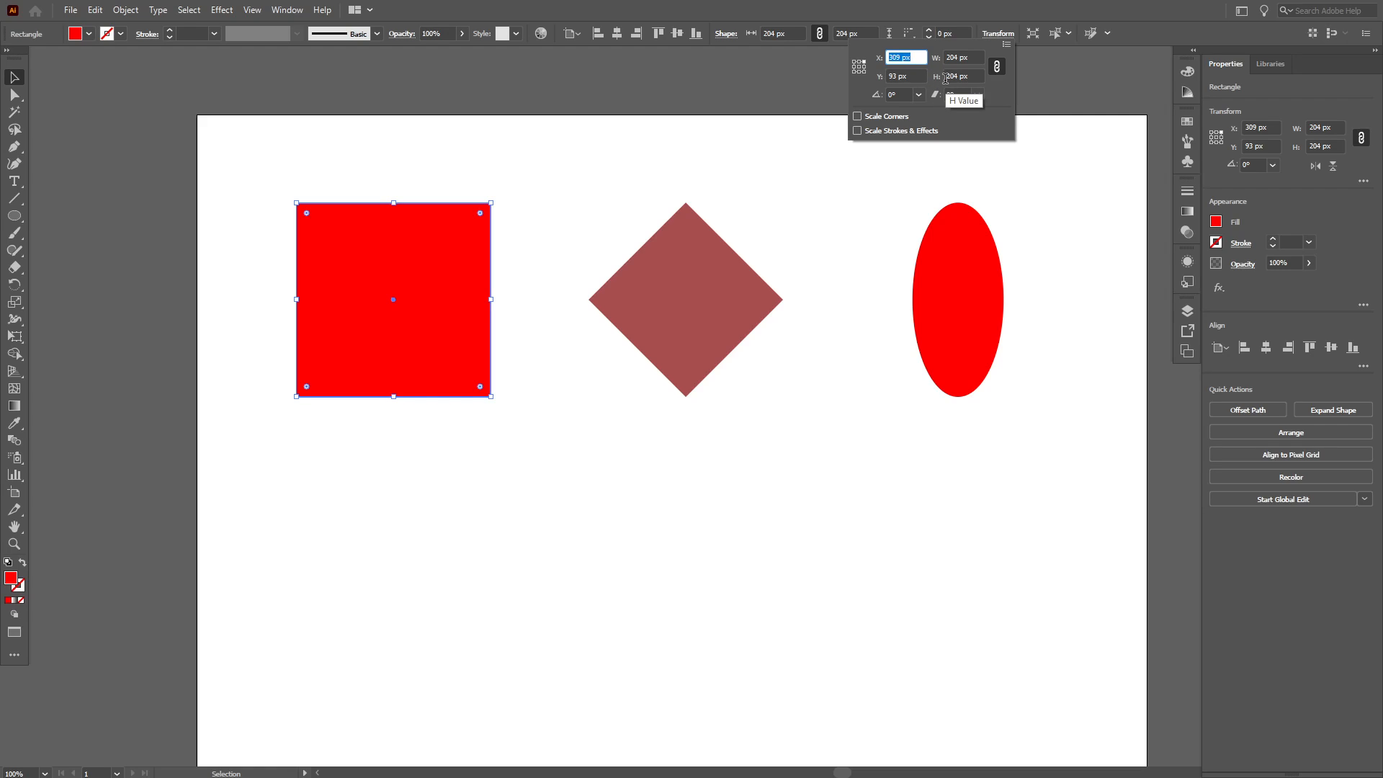
click(1040, 264)
click(972, 322)
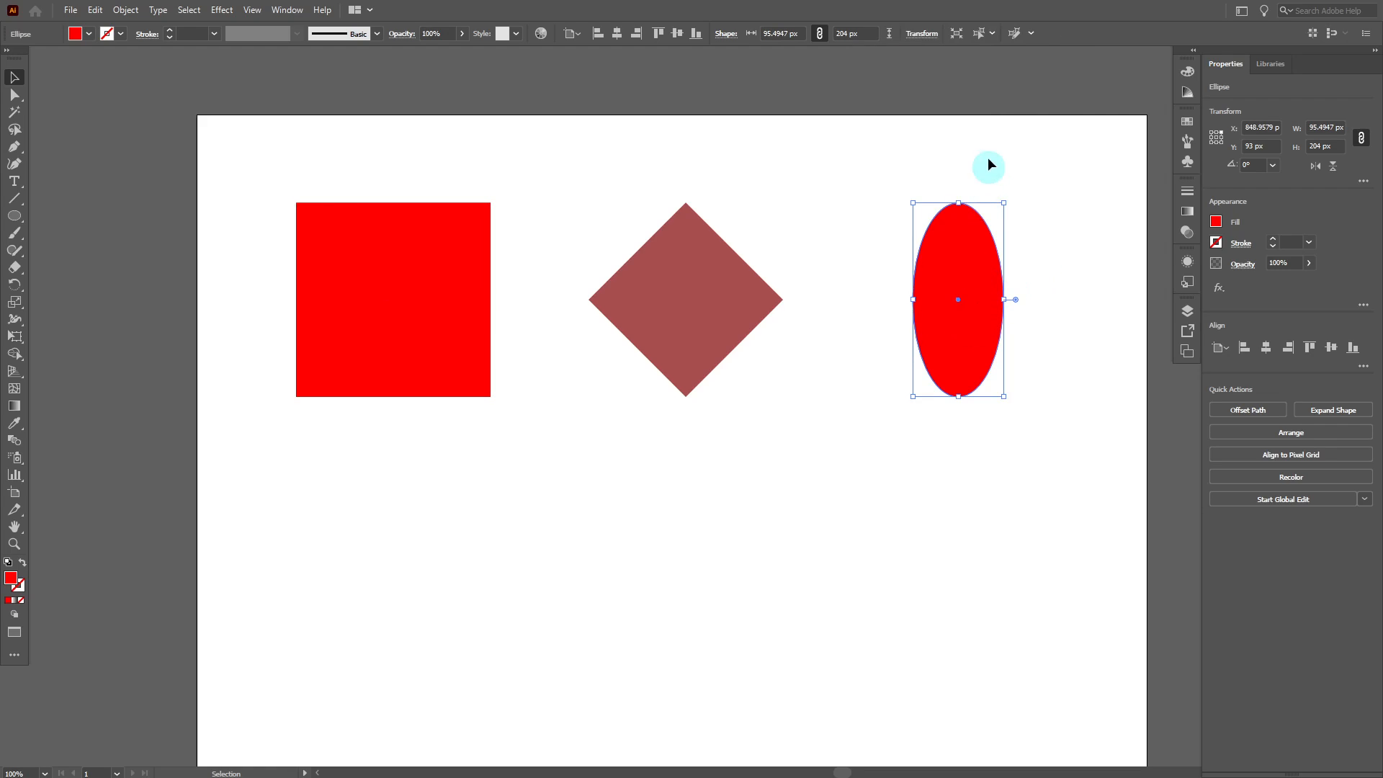
click(920, 36)
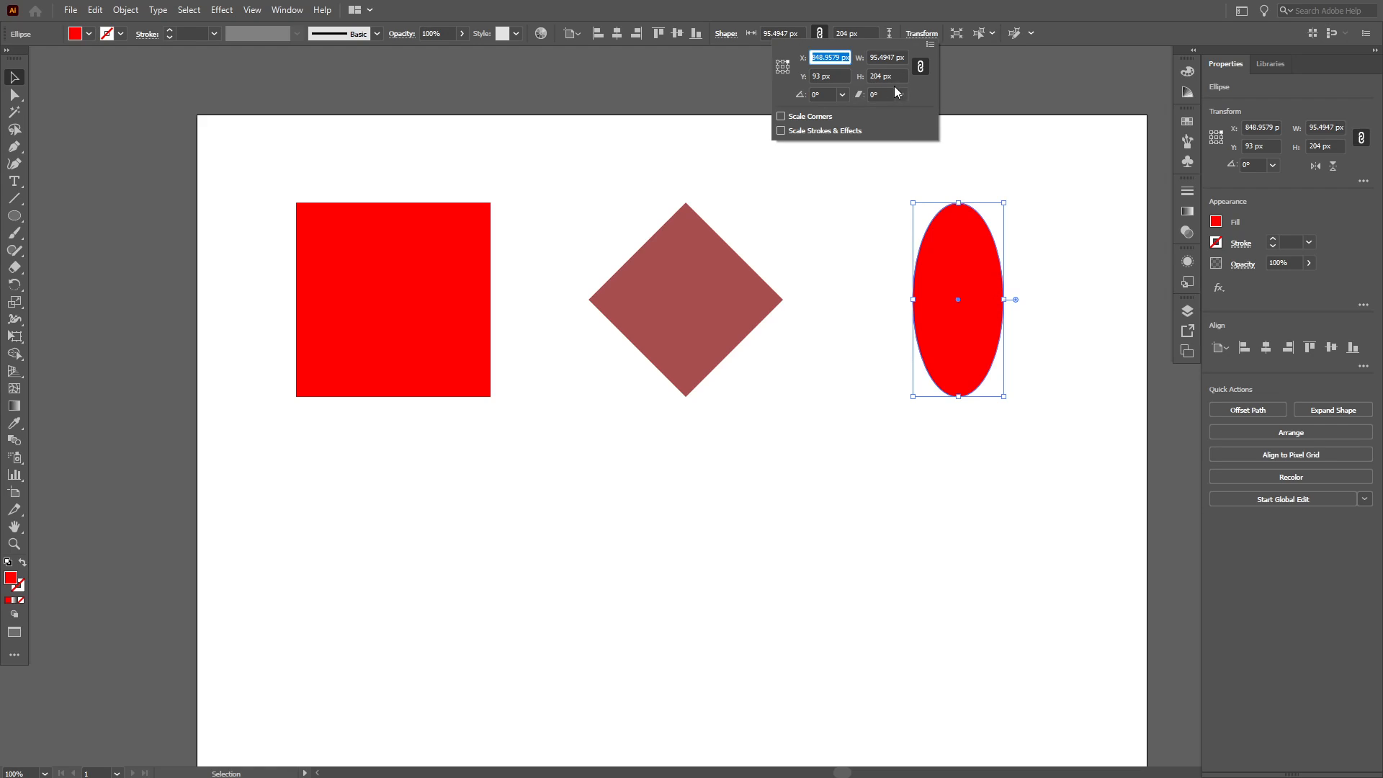
Step: Enlarge the ellipse proportionally from its upper-left corner to about 122 px wide and 260 px high
click(1007, 403)
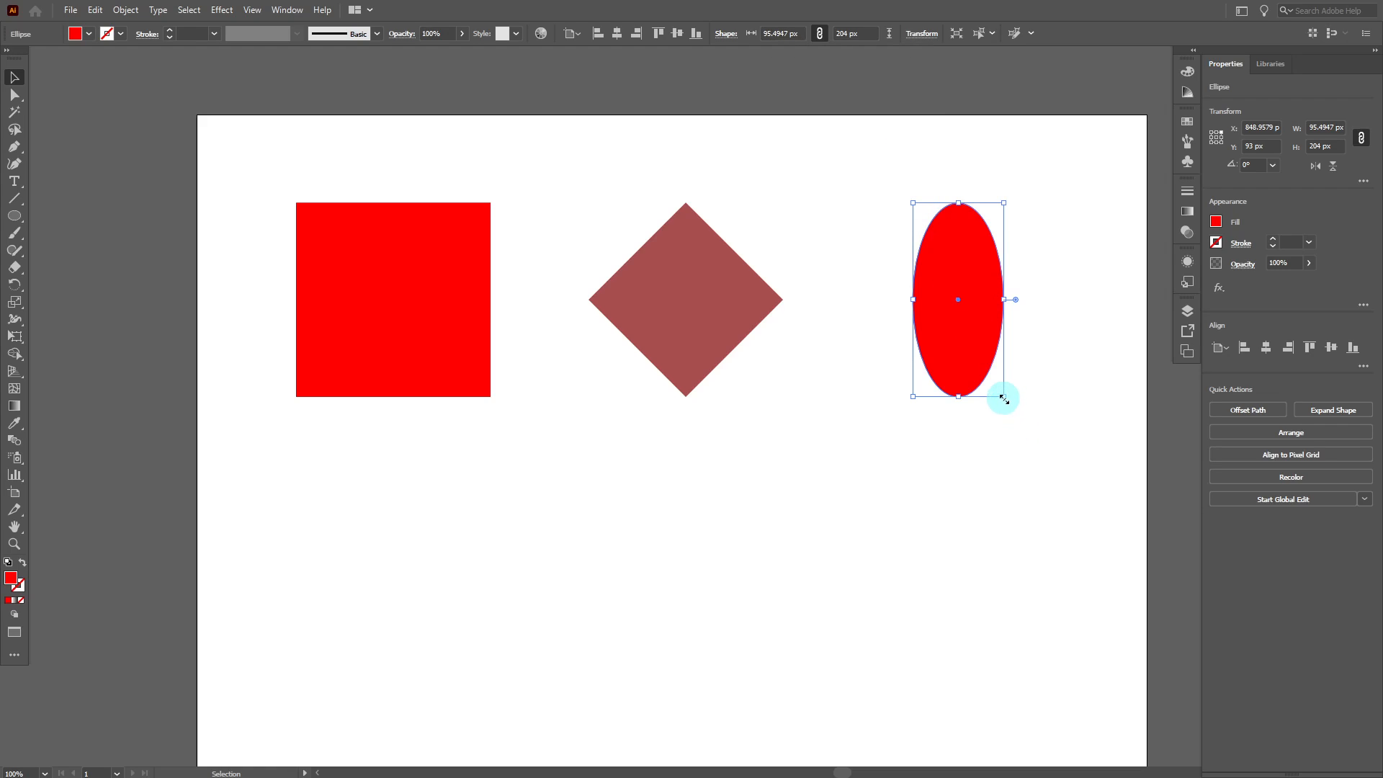
drag(1002, 395, 1038, 451)
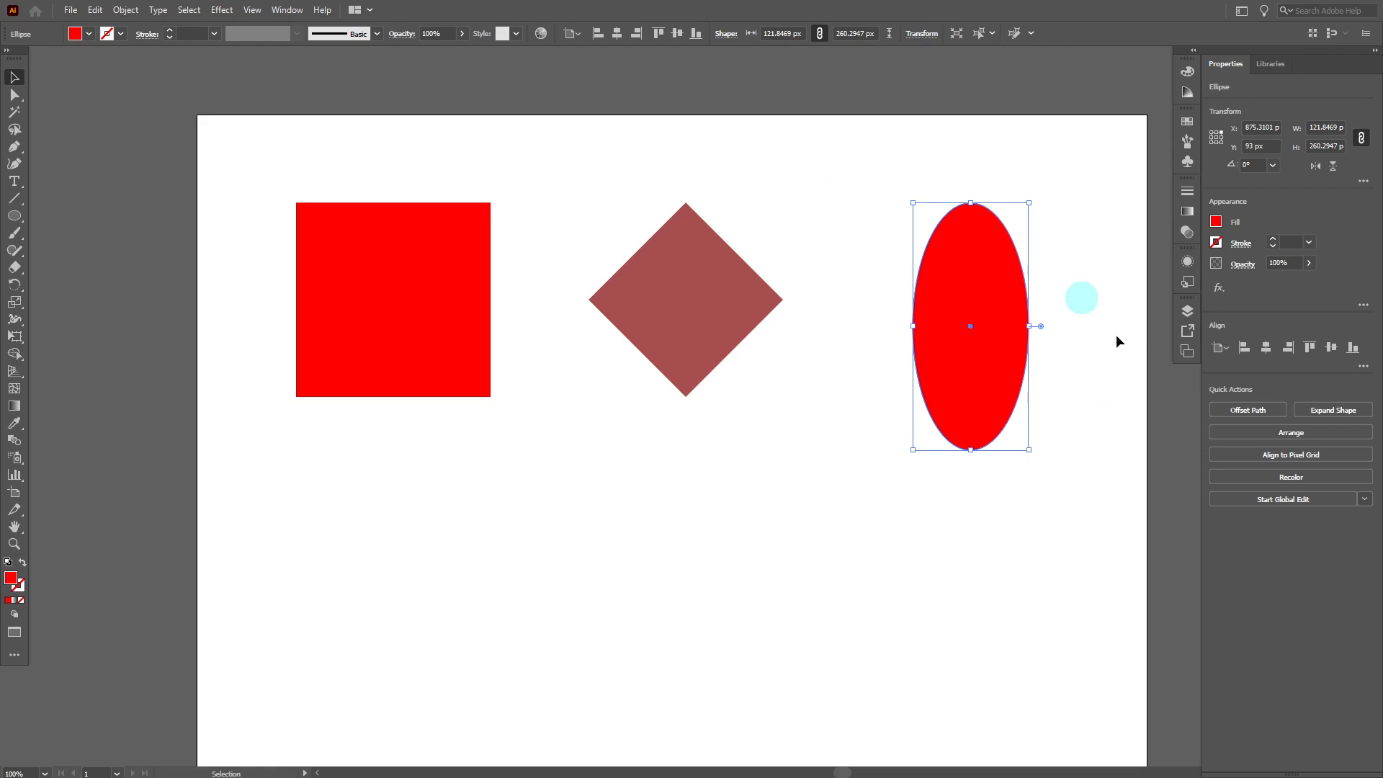
Step: Unlink the ellipse's width and height, try a size of 300.5624 by 204 px, and undo the resize
click(924, 38)
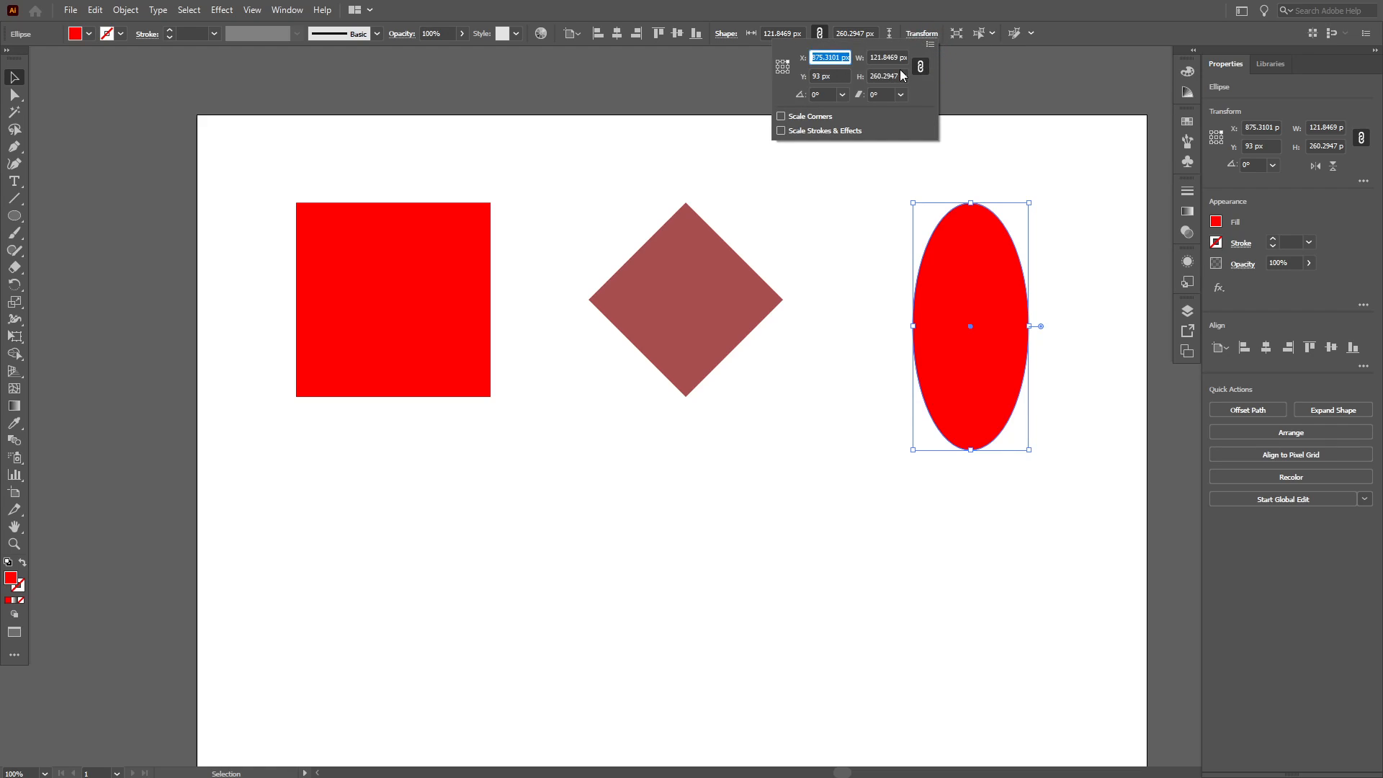
click(921, 67)
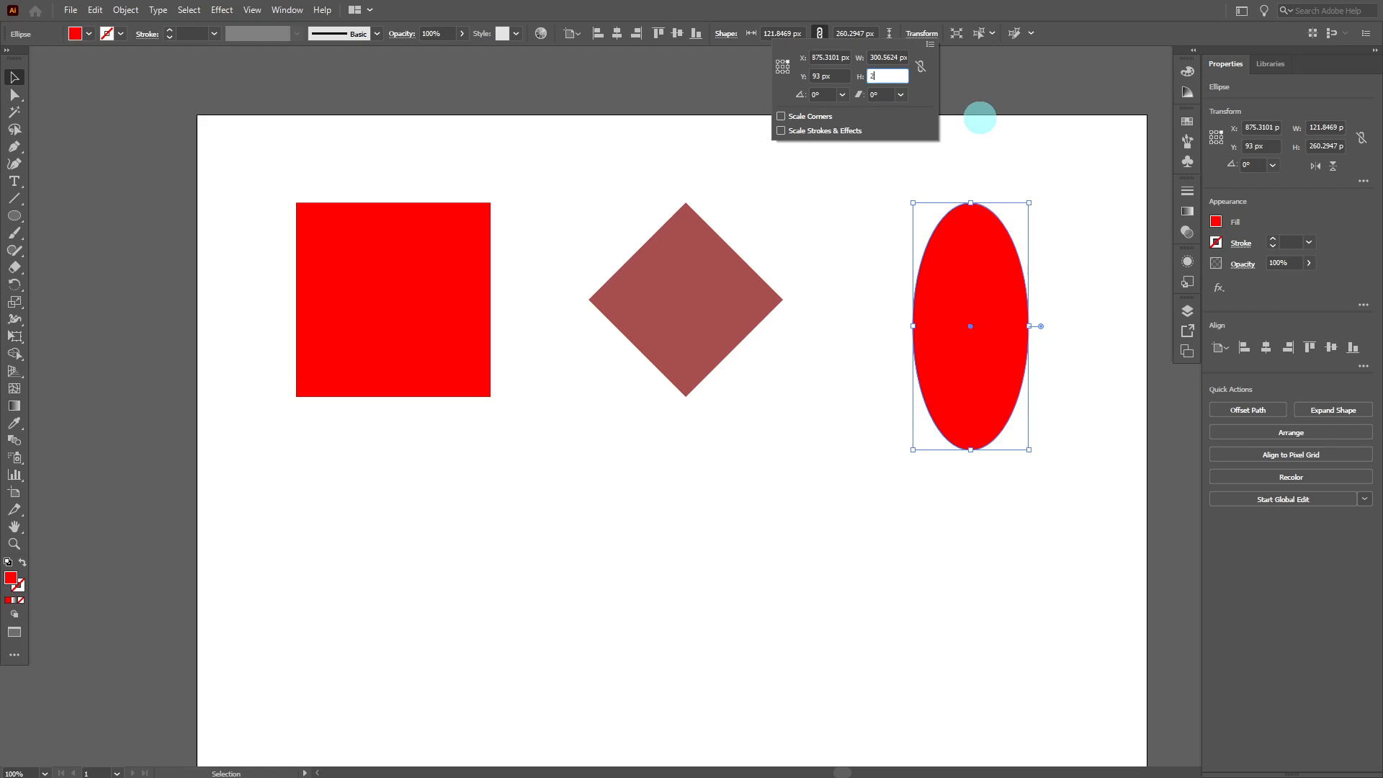
click(980, 118)
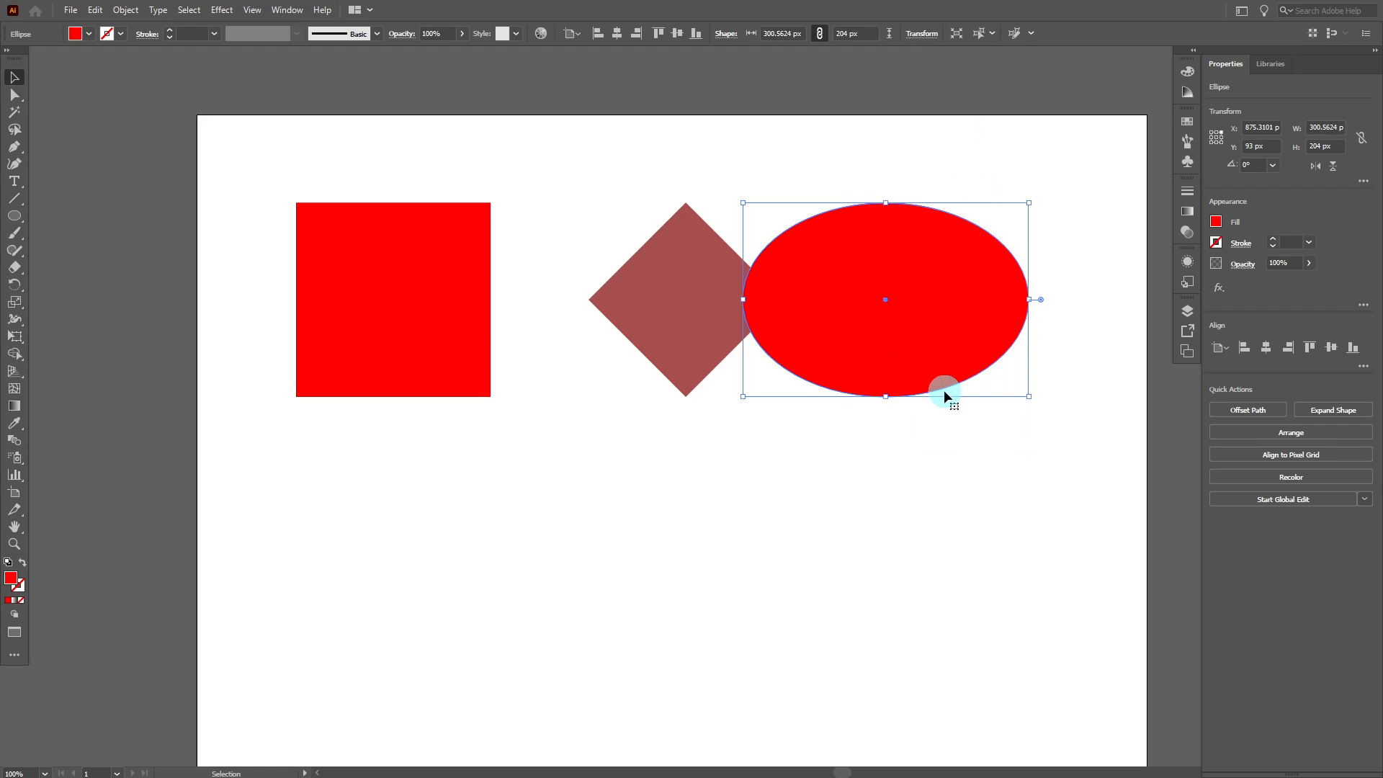
key(ctrl+z)
Step: Set only the ellipse's height to 204 px with proportions unlinked, and restore its previous height
click(925, 37)
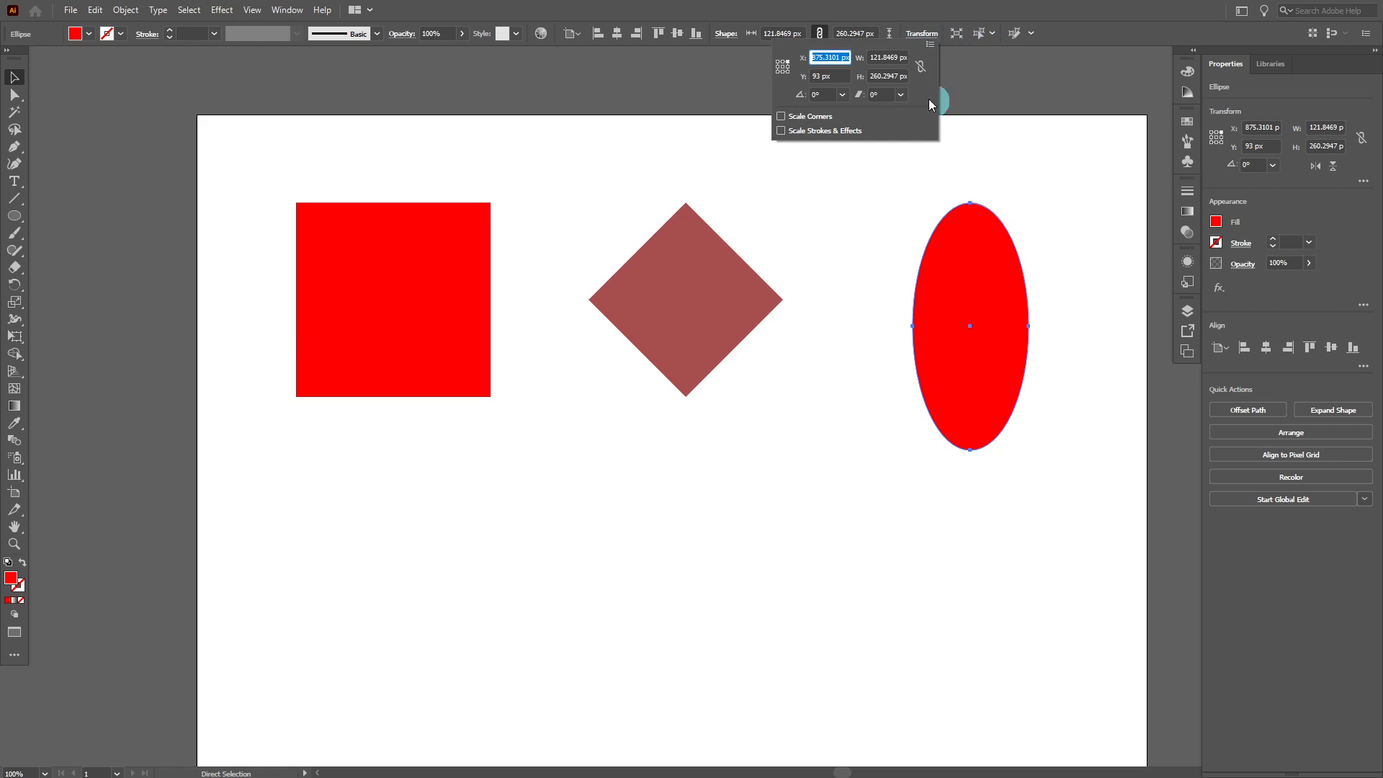
click(894, 76)
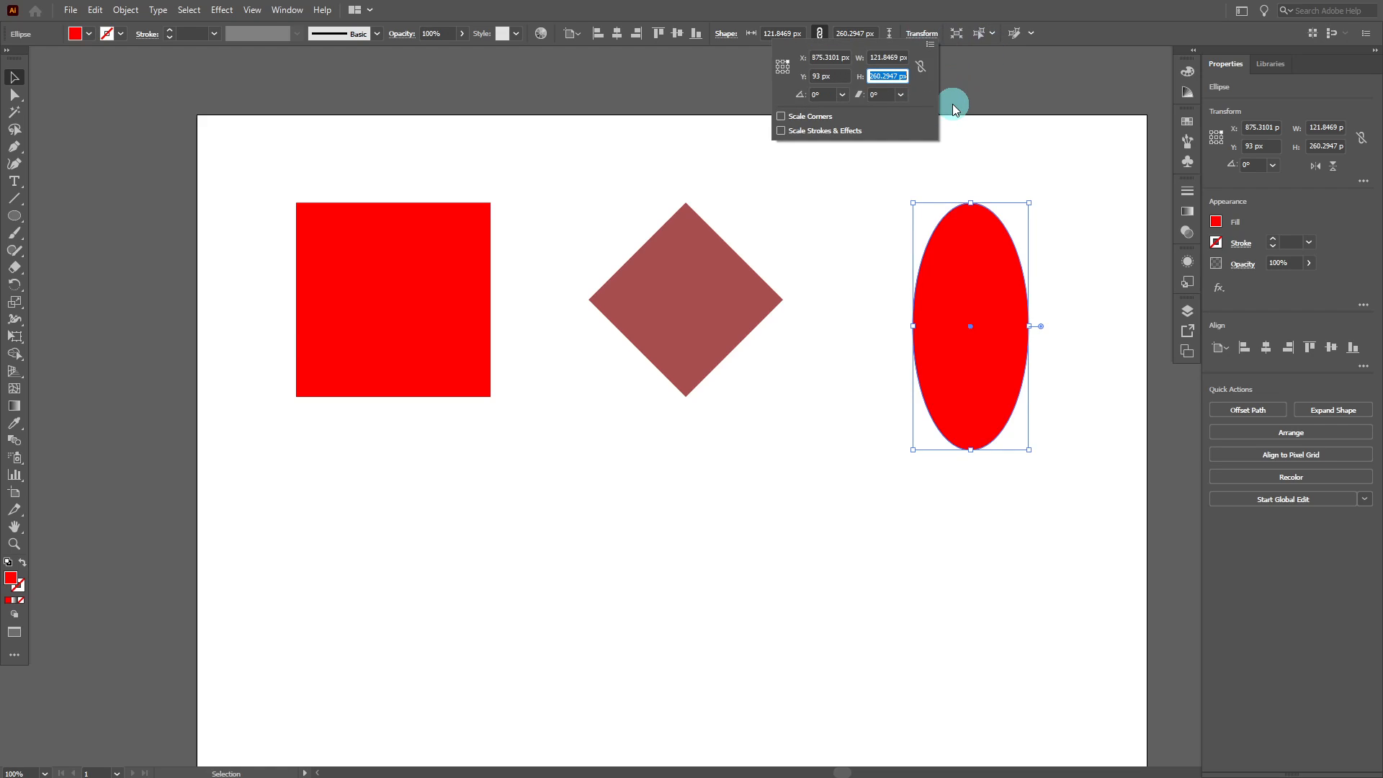
text(204)
key(Return)
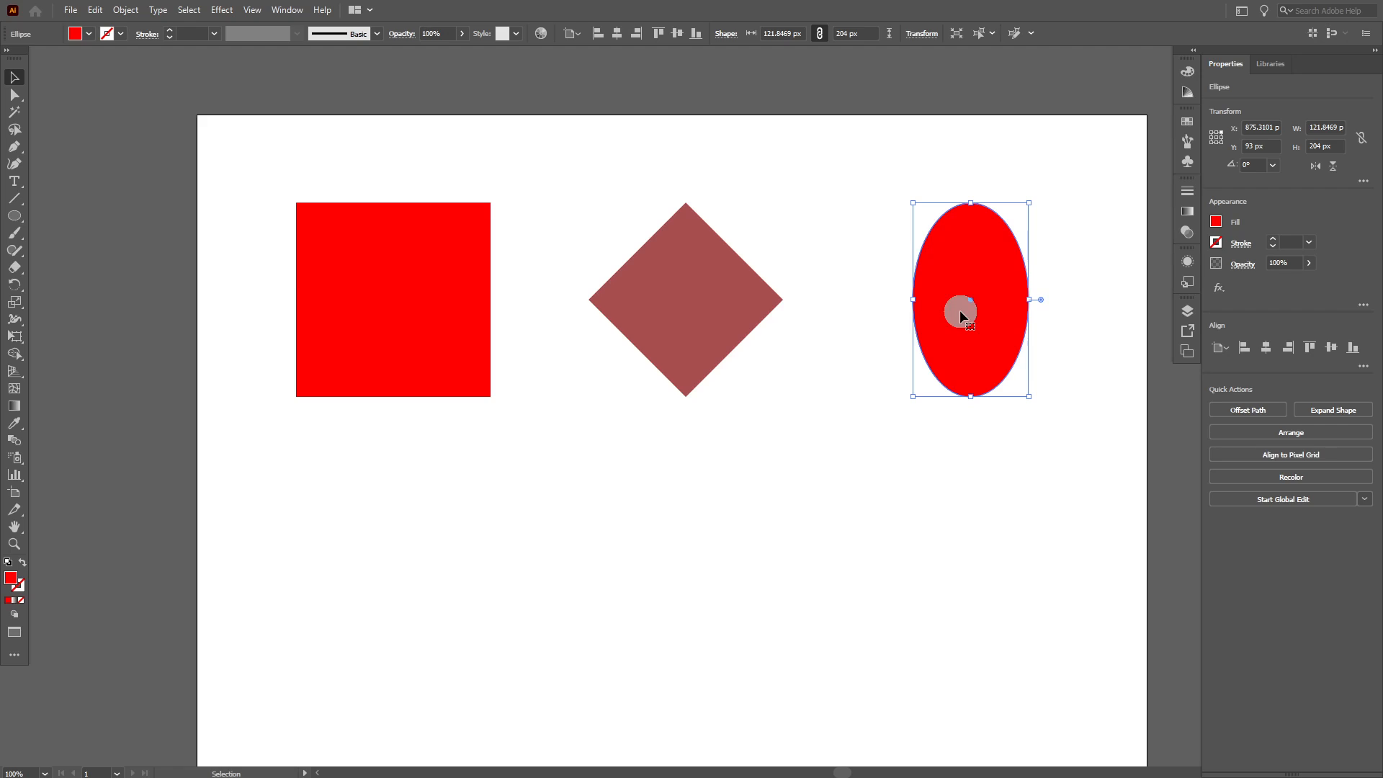
drag(970, 396, 971, 449)
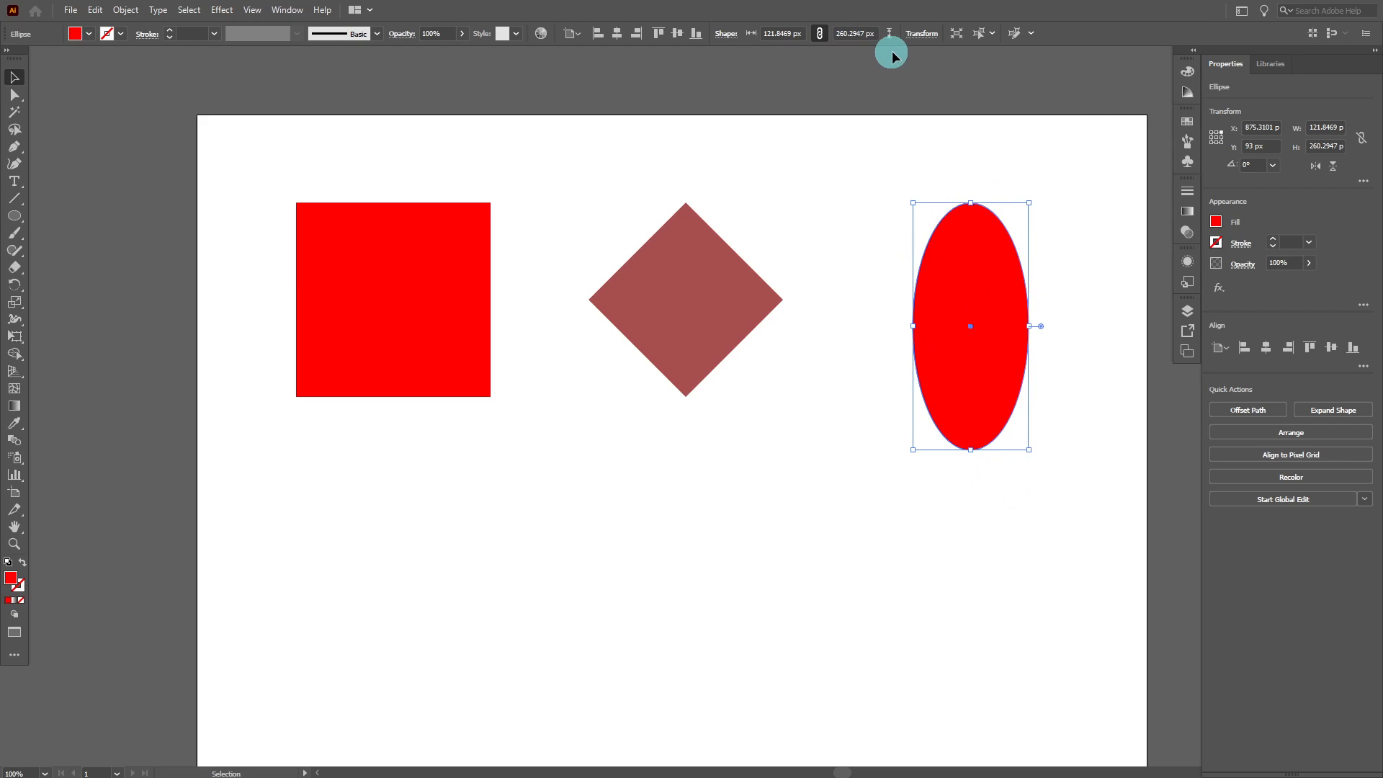
Step: Link the ellipse's width and height, try a proportional height of 1000 px, and undo the resize
click(921, 34)
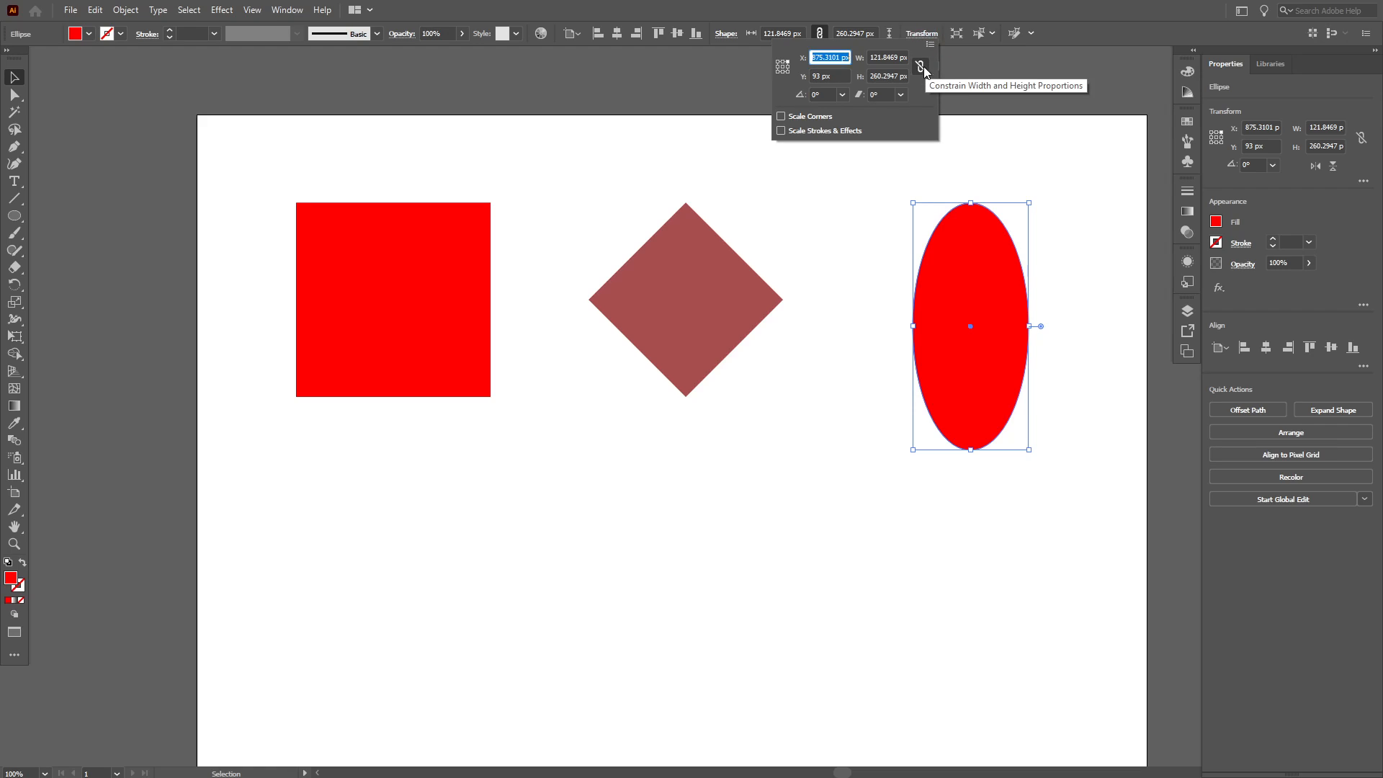
click(920, 67)
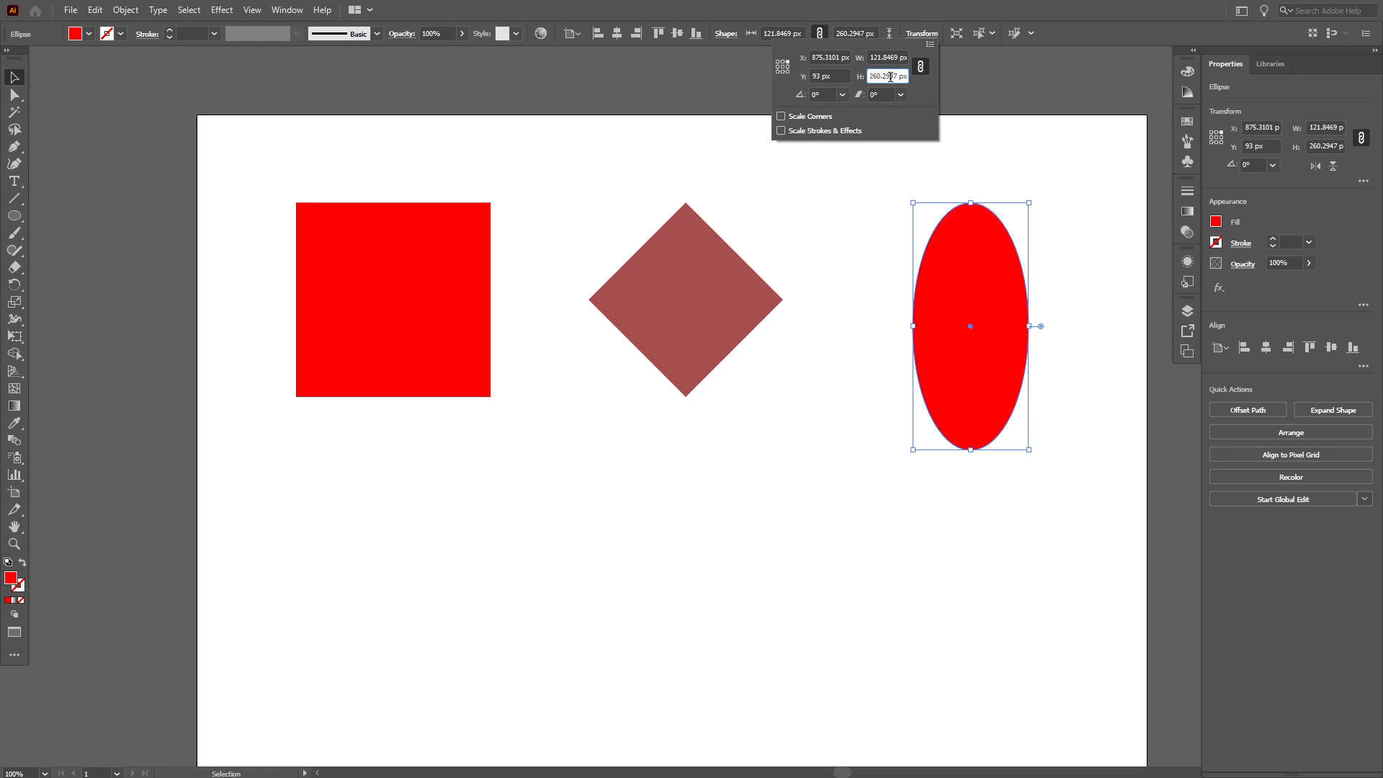
text(1000)
key(Return)
scroll(896, 315, down, 3)
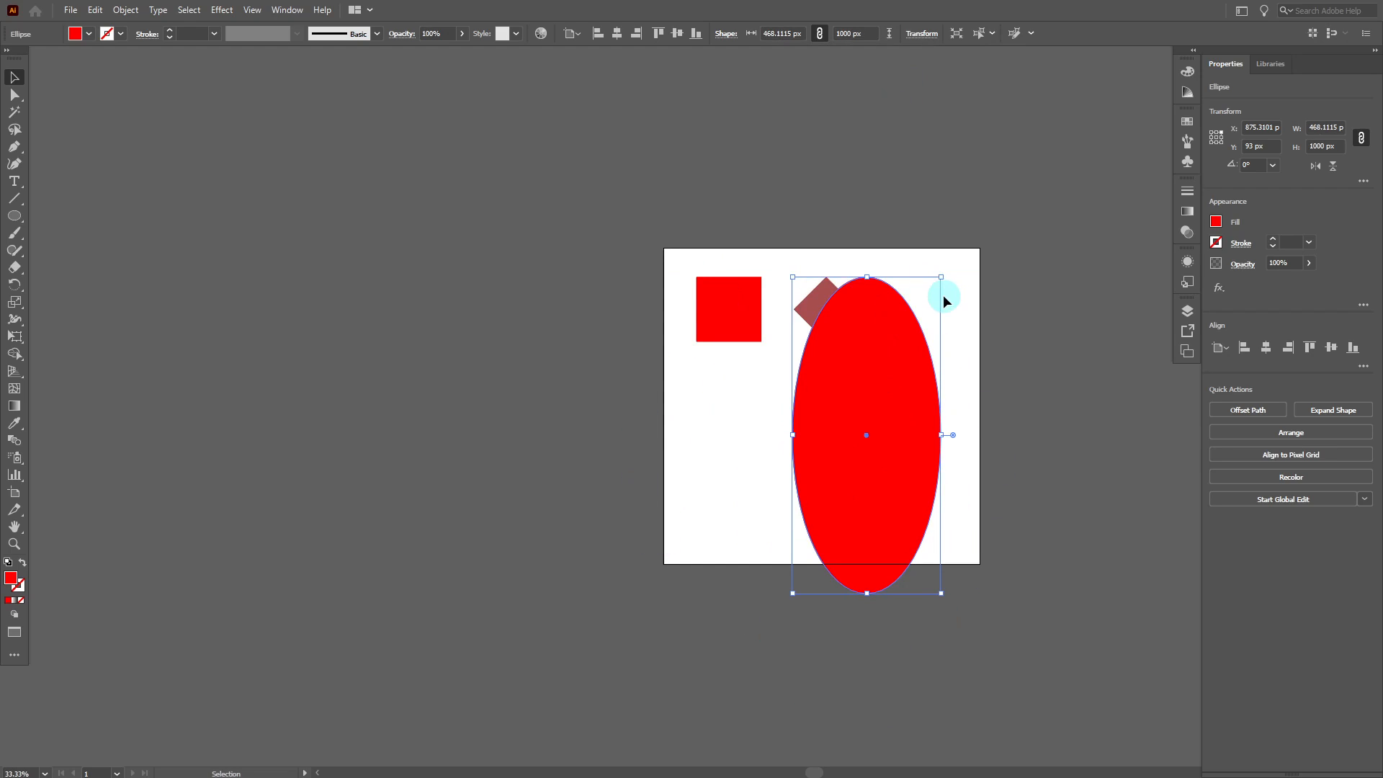
key(ctrl+z)
scroll(948, 229, up, 3)
Step: Unlink the ellipse's proportions, try a height of 1000 px at the same width, and undo the stretch
click(924, 33)
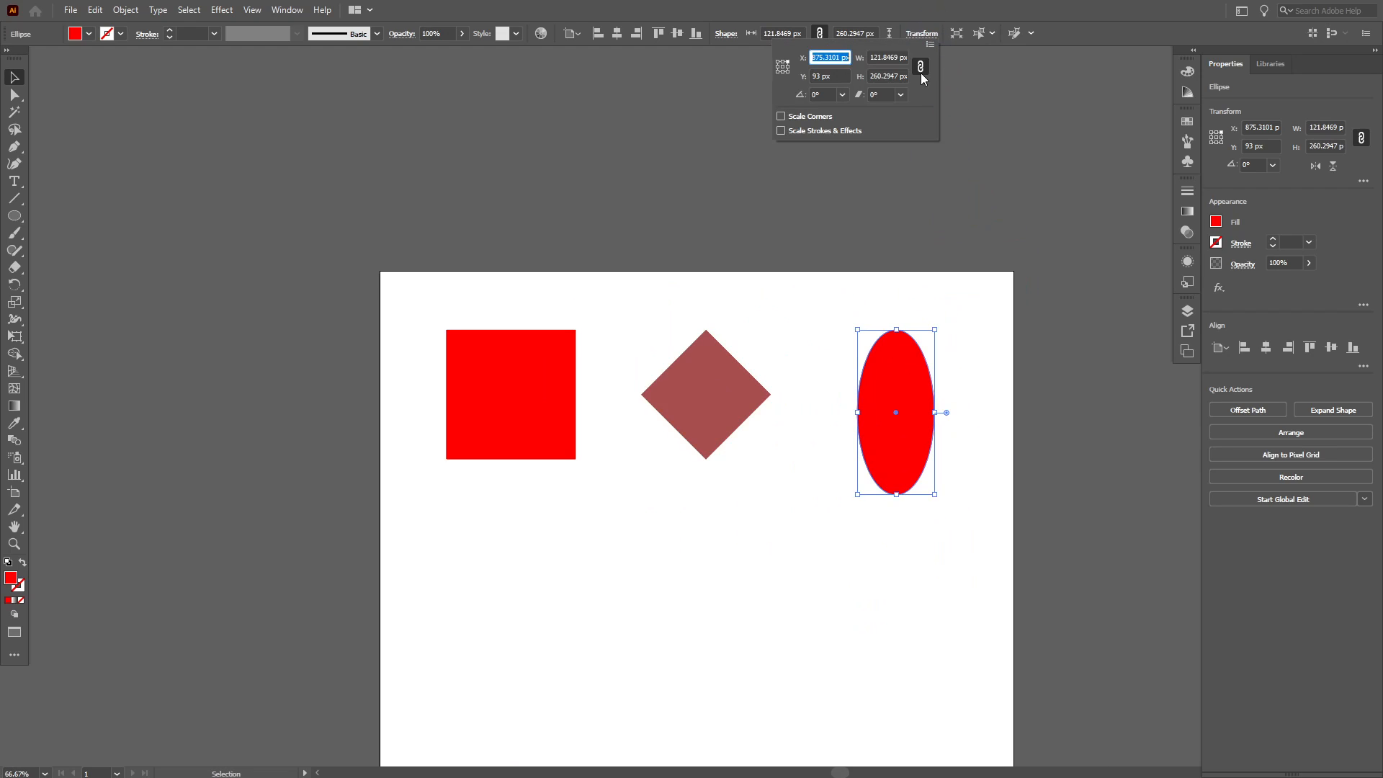
click(921, 67)
click(887, 76)
text(10)
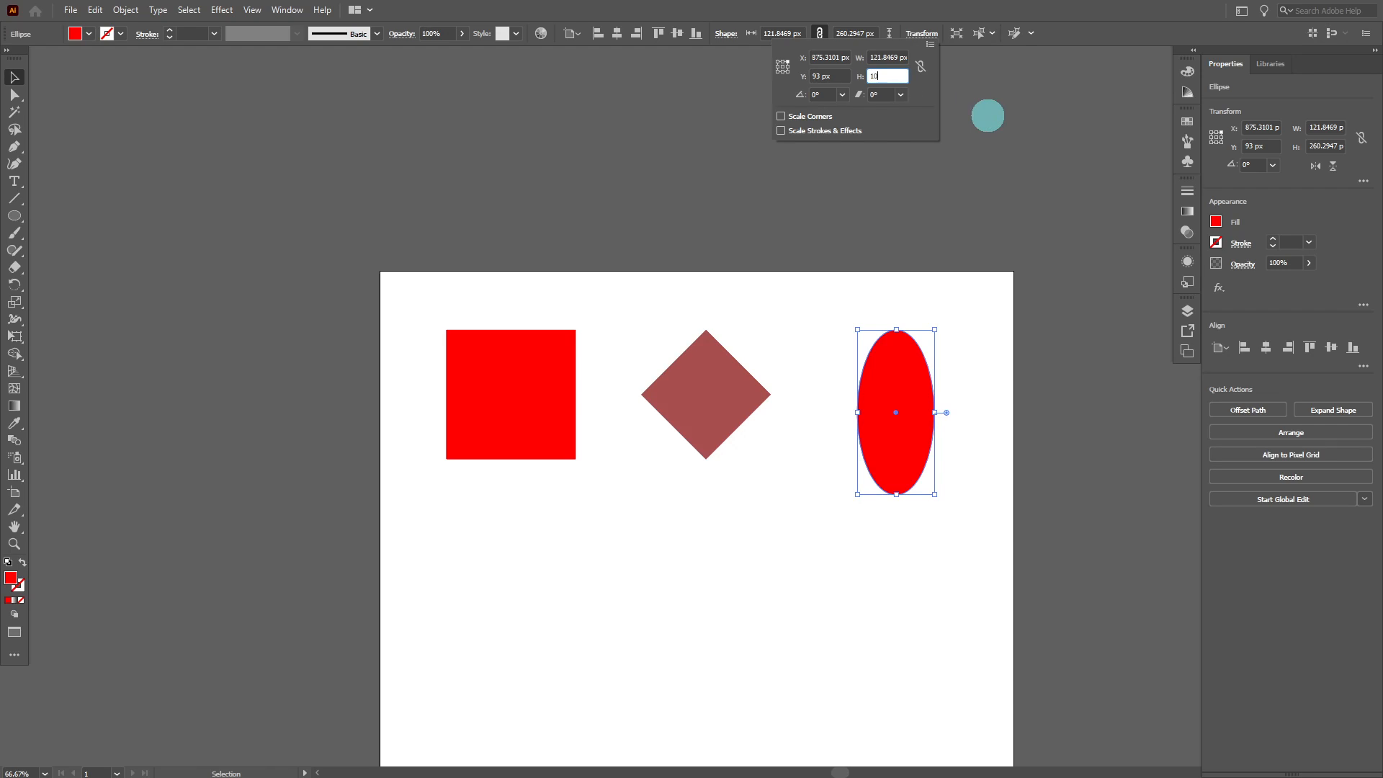
text(00)
key(Return)
scroll(899, 493, down, 3)
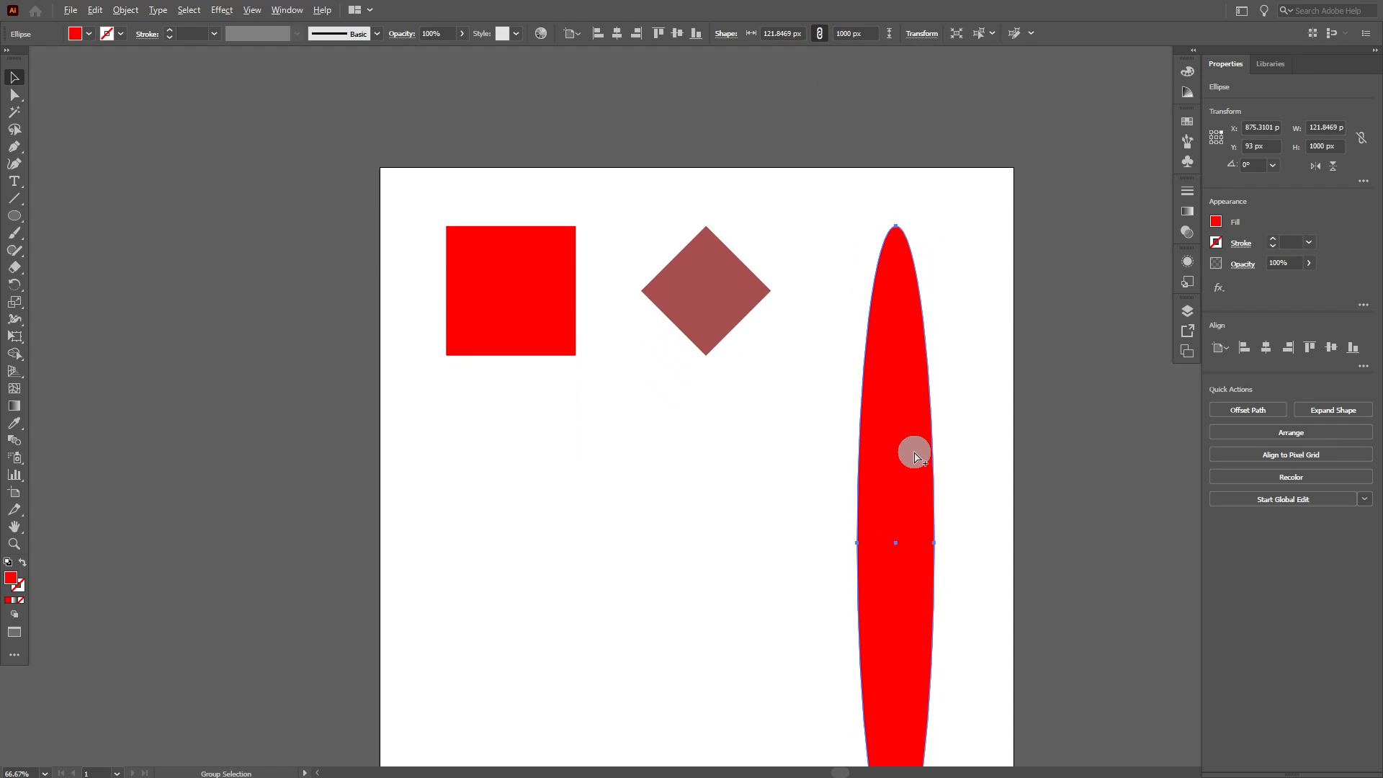
scroll(915, 451, down, 1)
key(ctrl+z)
key(ctrl+1)
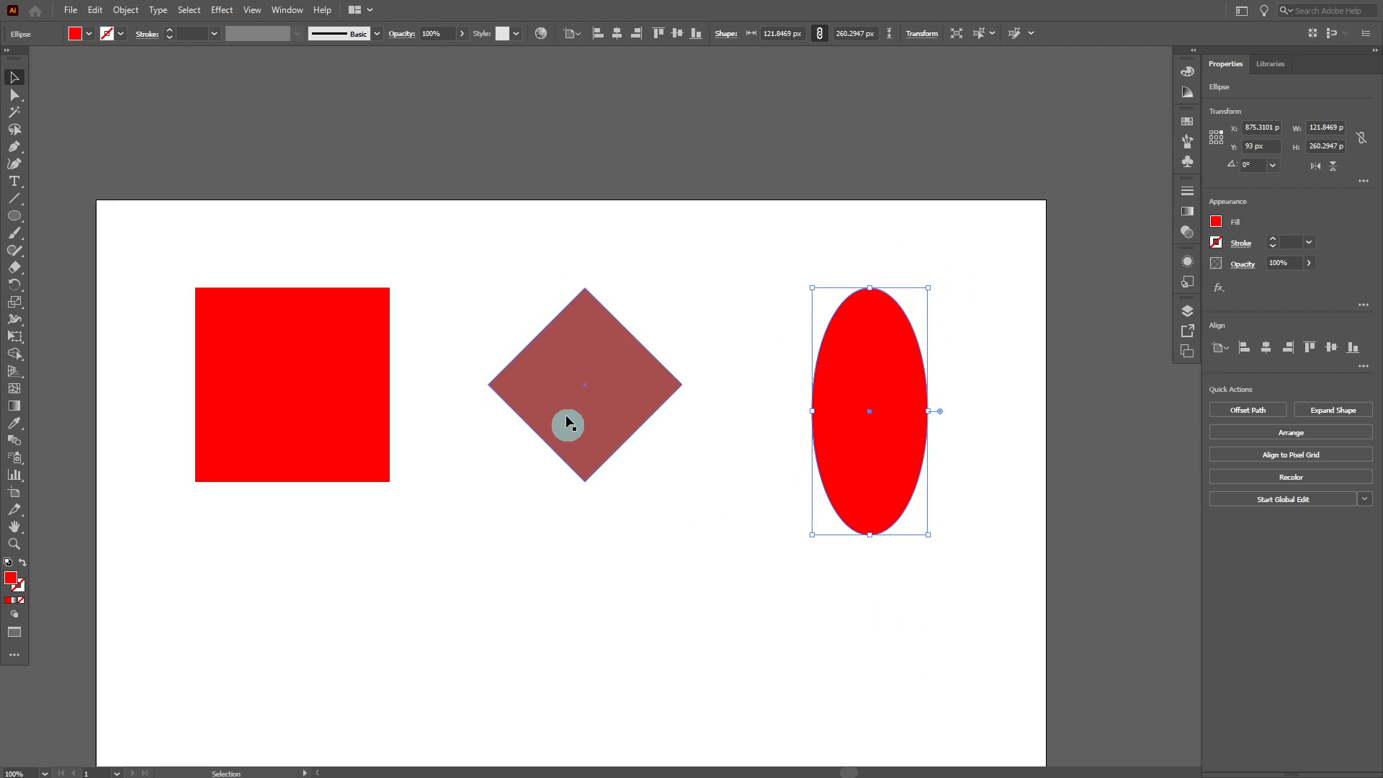
Step: Constrain the ellipse's width and height proportions, set its height to 204 px, and deselect it
click(922, 34)
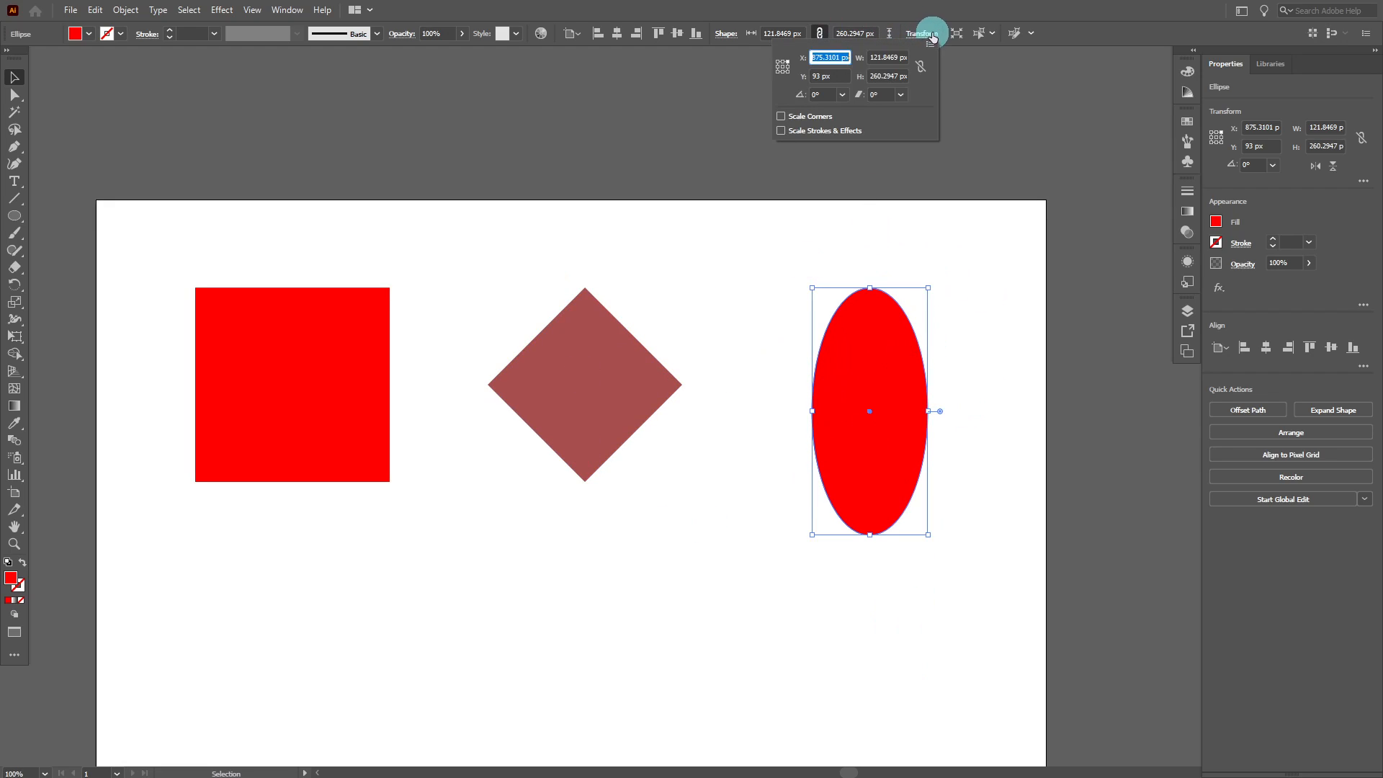
click(922, 67)
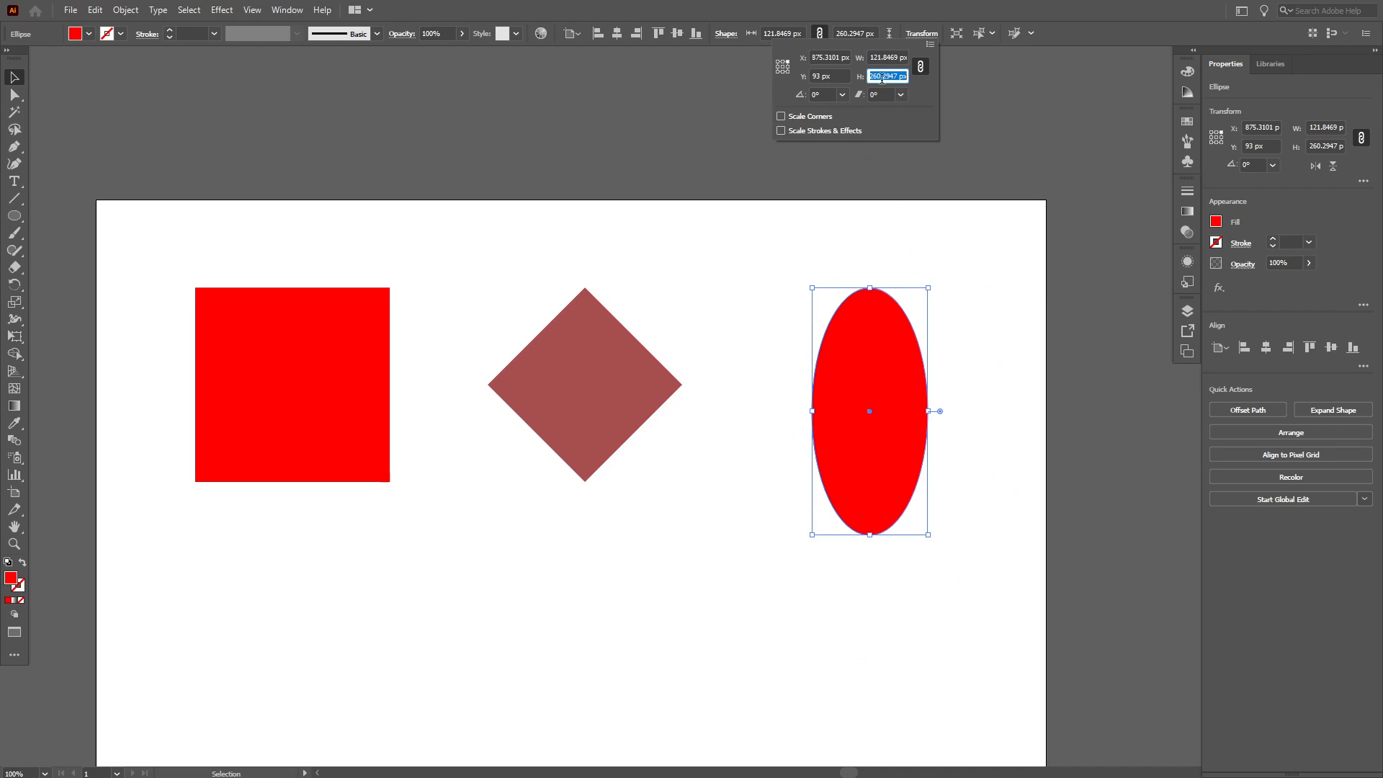
text(204)
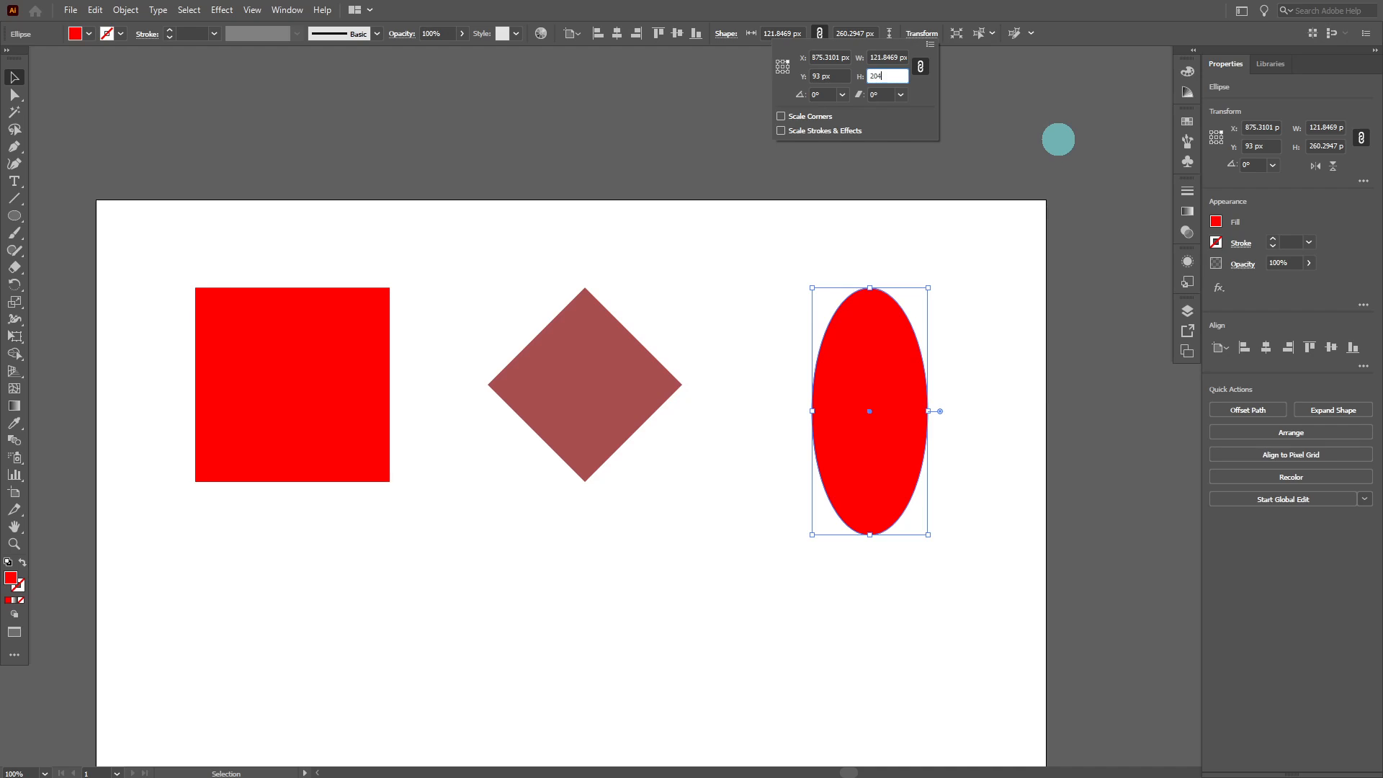
key(Return)
click(685, 668)
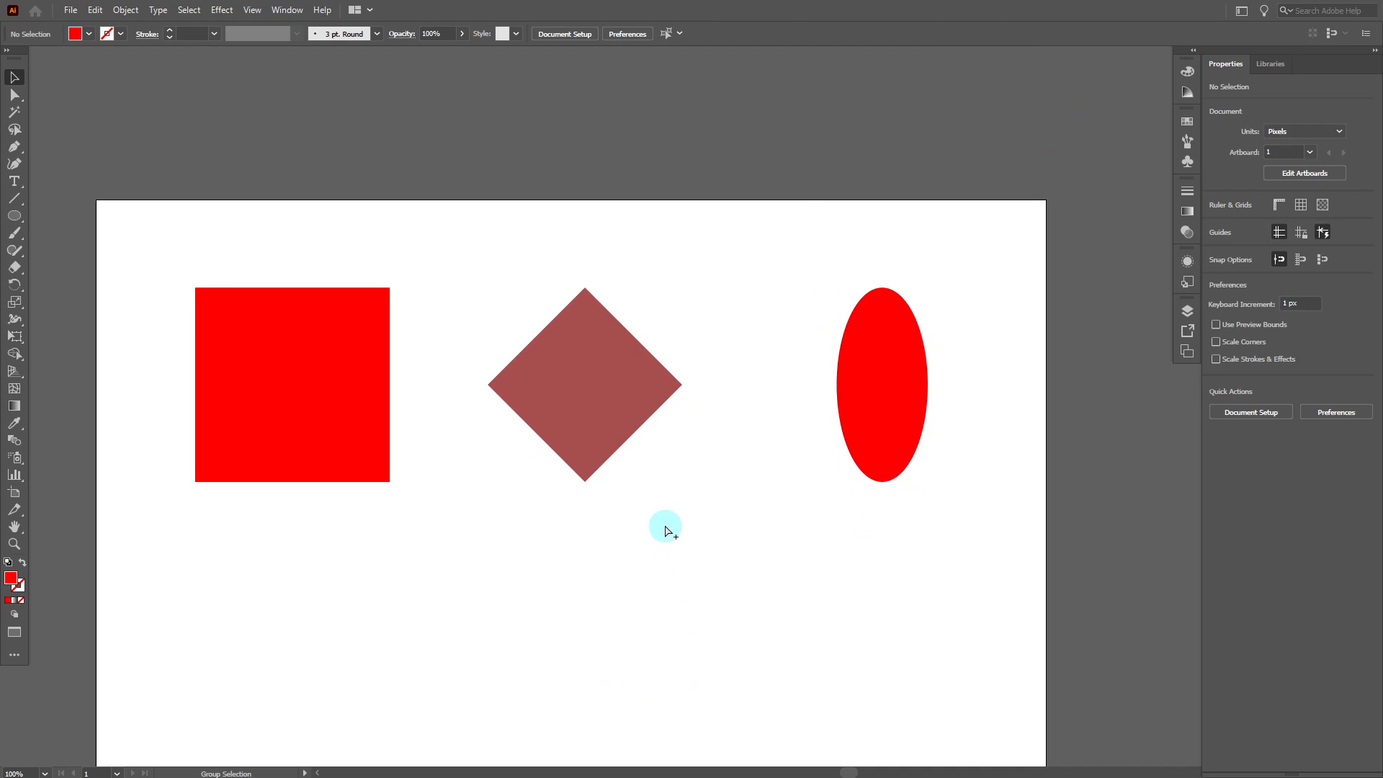
Step: Select all three shapes together to check their shared top and bottom alignment
mouse_move(901, 399)
mouse_down()
mouse_move(673, 401)
mouse_move(912, 397)
mouse_move(902, 390)
mouse_up()
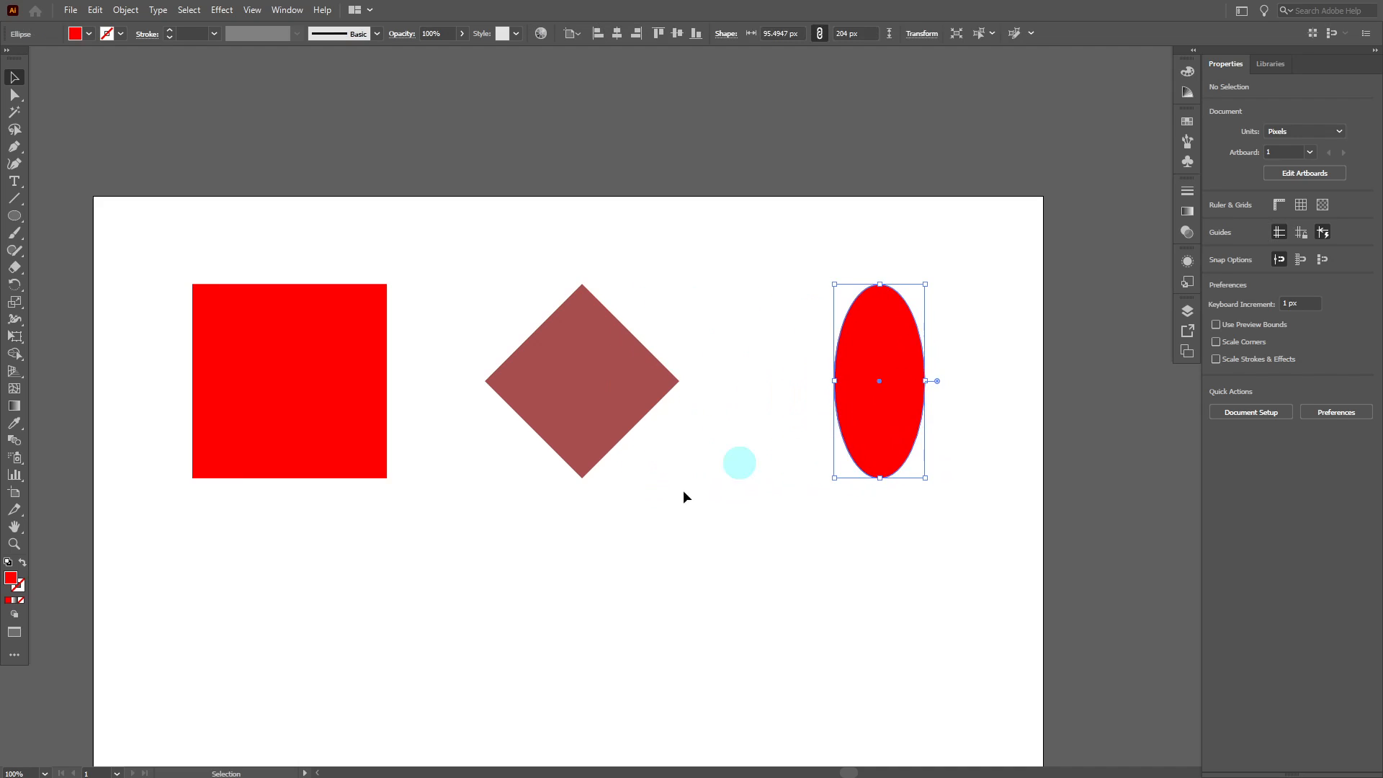
click(779, 487)
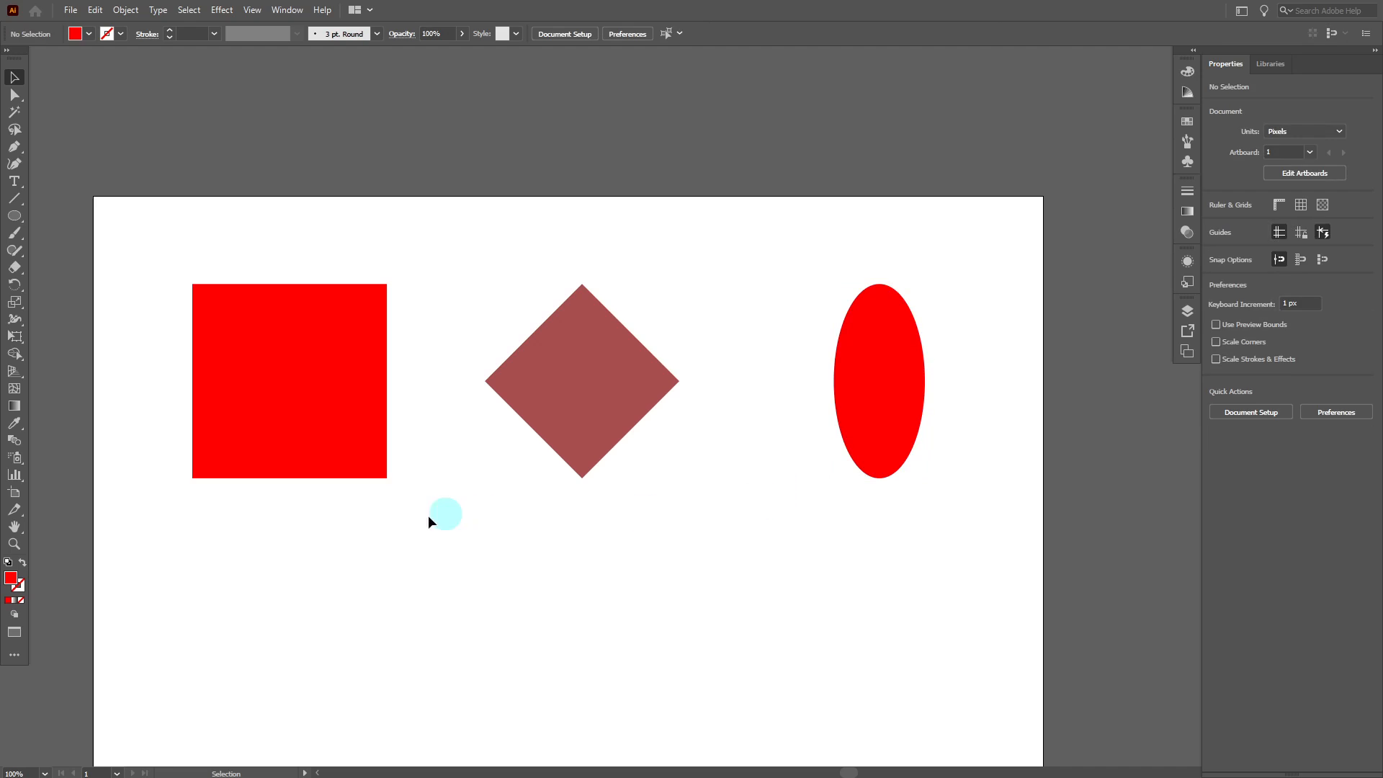
drag(950, 526, 68, 271)
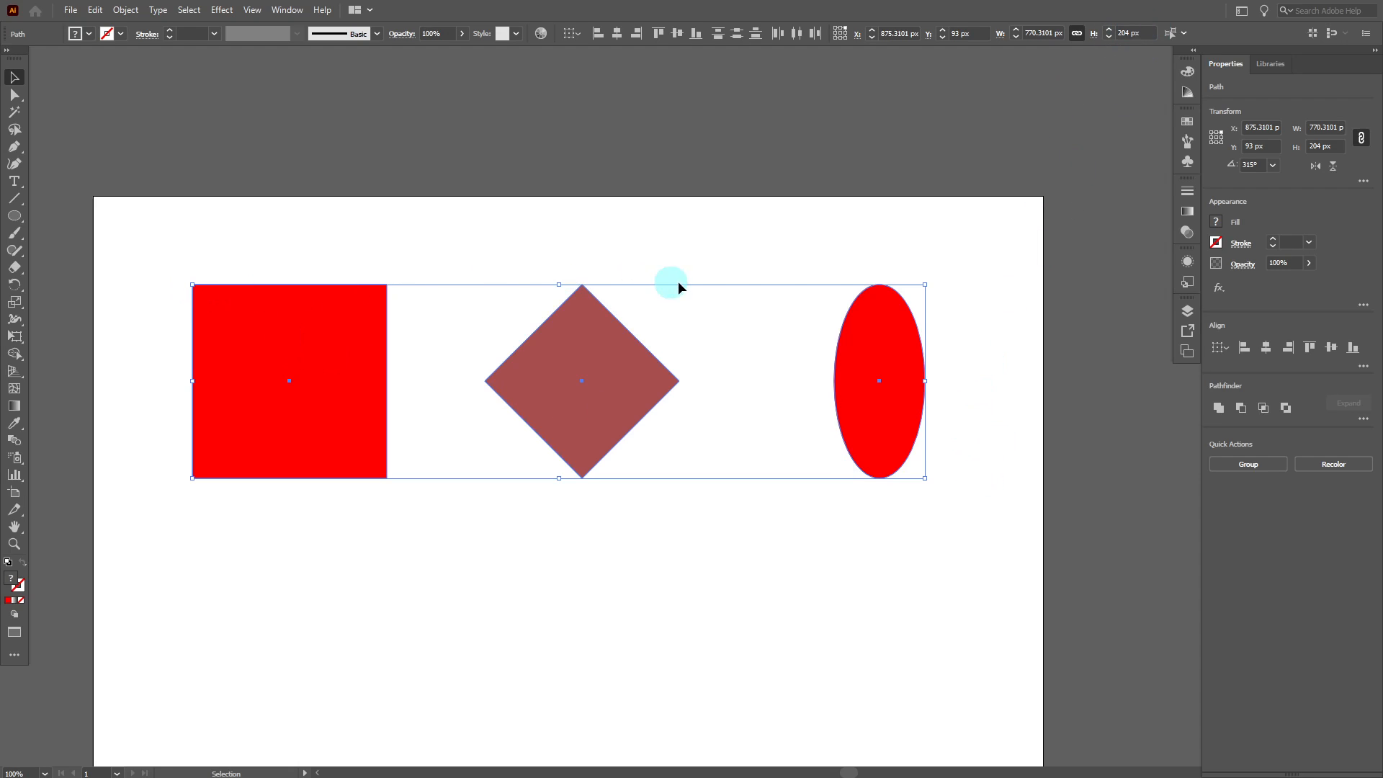
click(949, 479)
Step: Move the ellipse about 41 px down to compare the misaligned row, and bring it back level with the square's and diamond's centers
drag(888, 386, 887, 423)
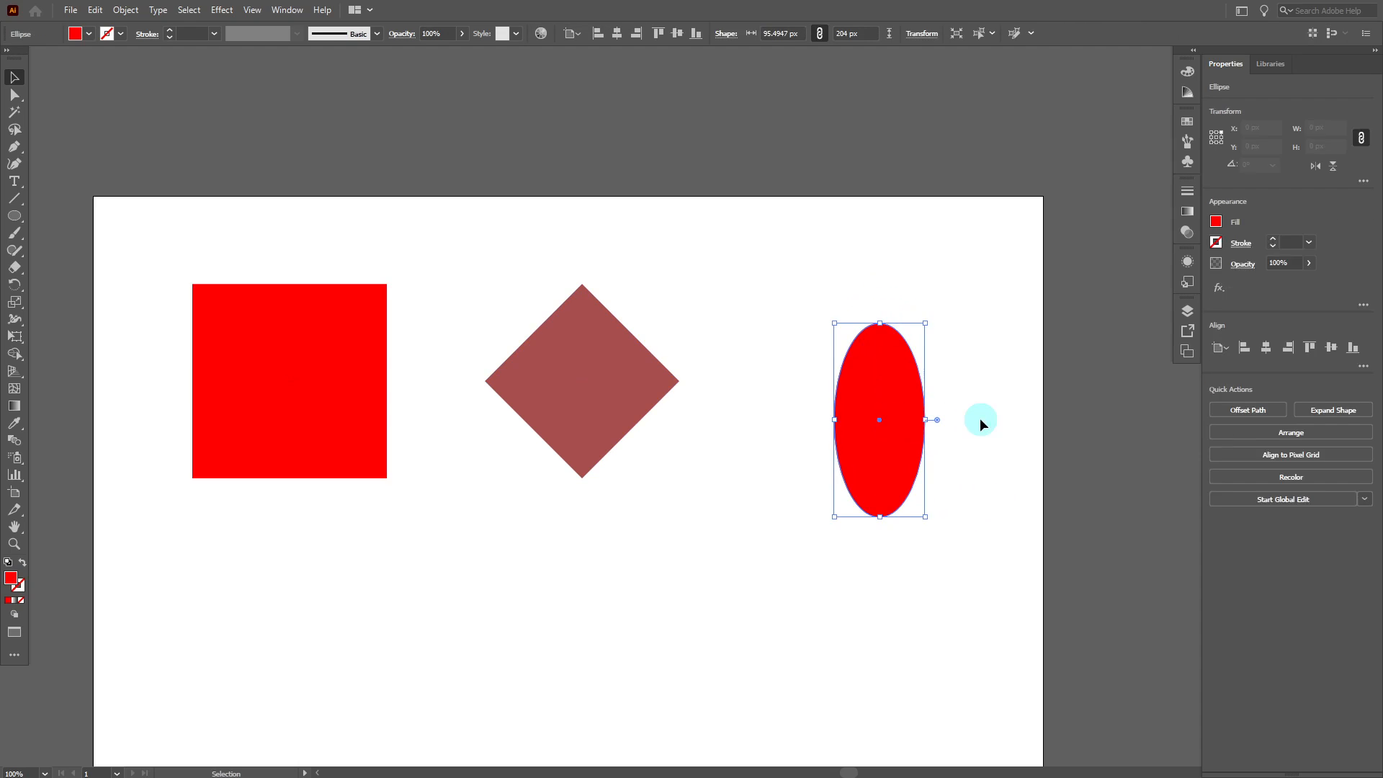
drag(993, 517, 292, 275)
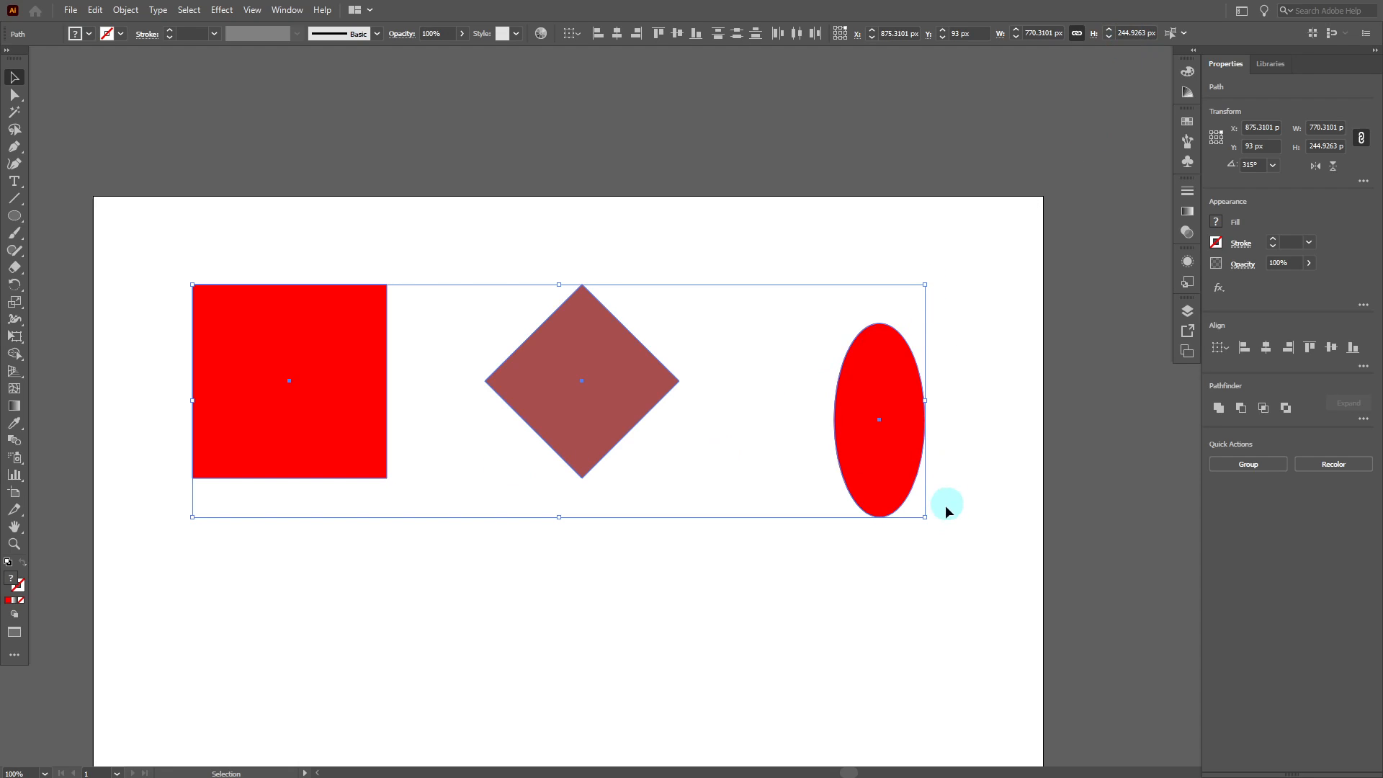
click(881, 585)
click(885, 440)
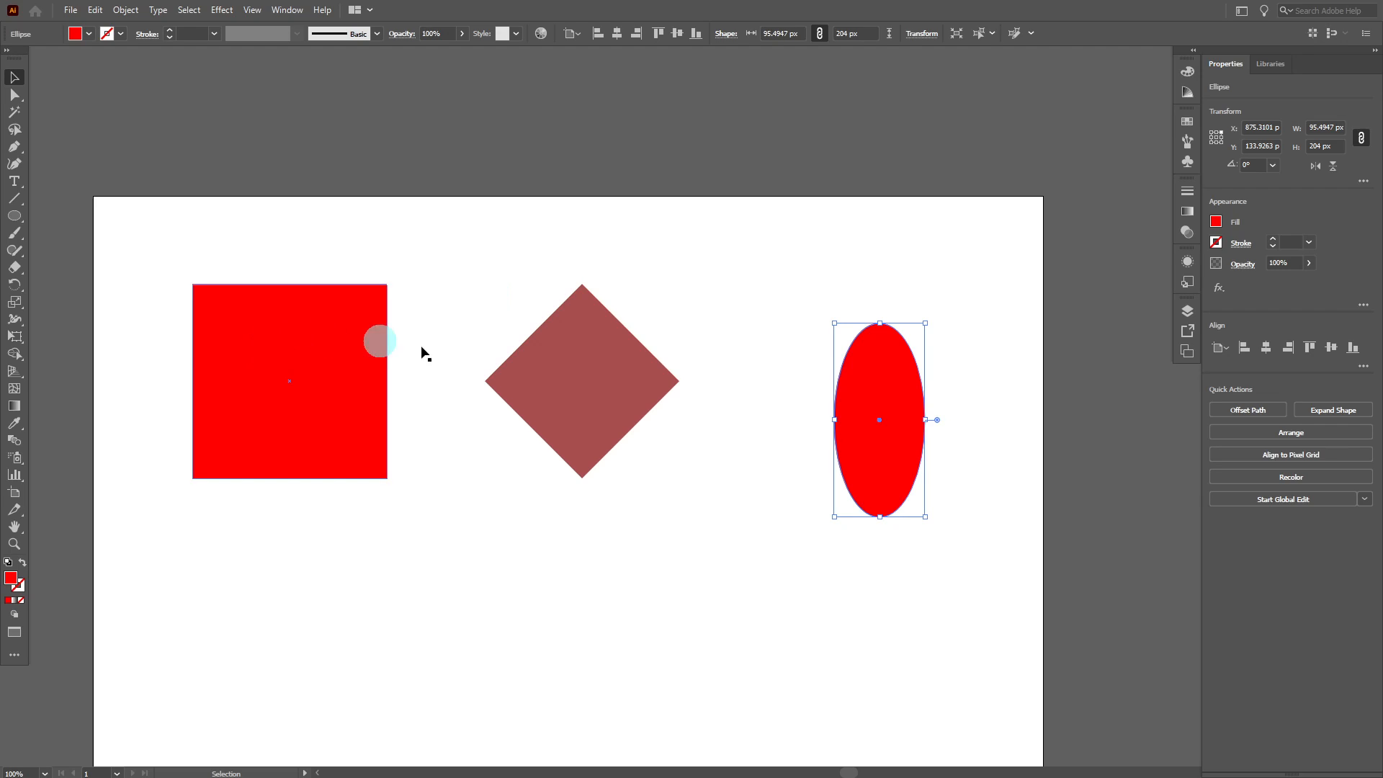
drag(900, 413, 901, 383)
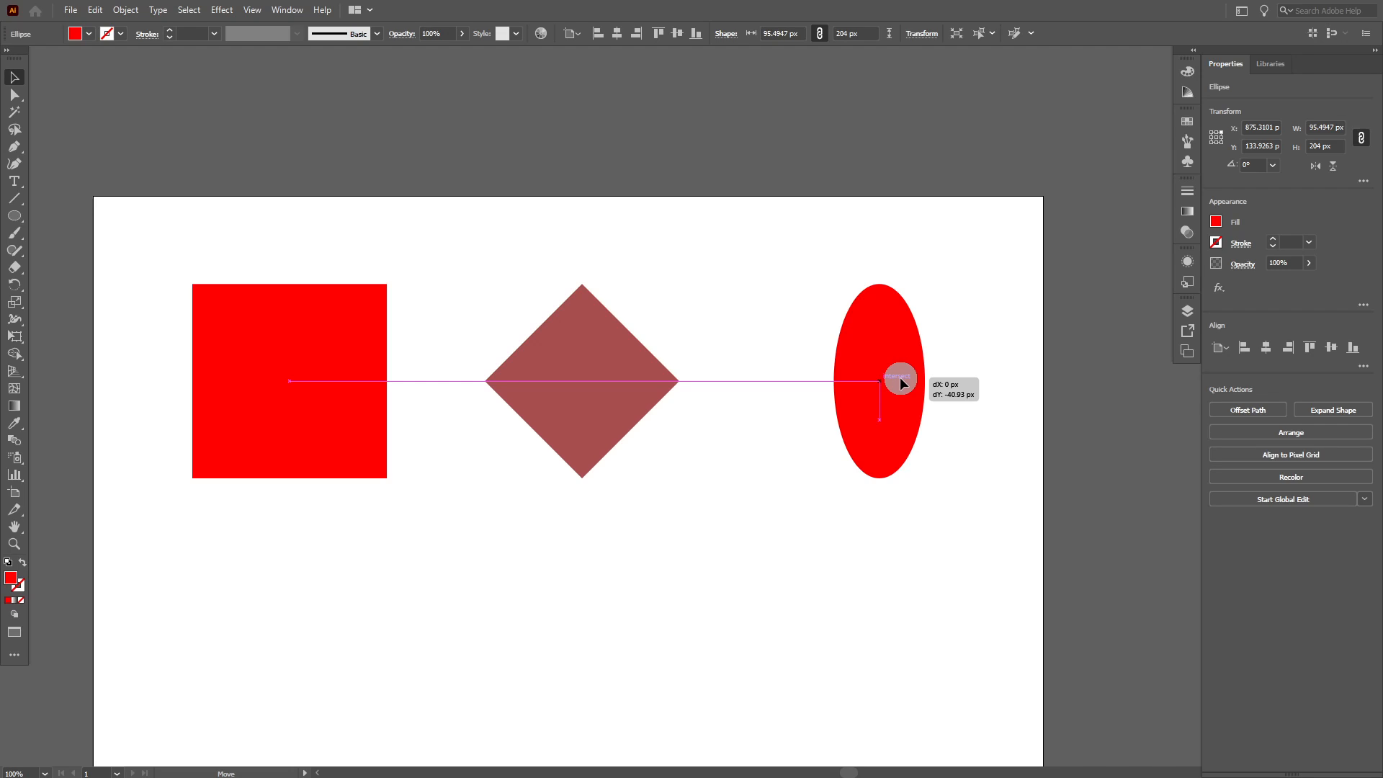
Step: Move the ellipse about 41 px straight down, out of line with the square and diamond, and deselect it
drag(901, 382, 901, 382)
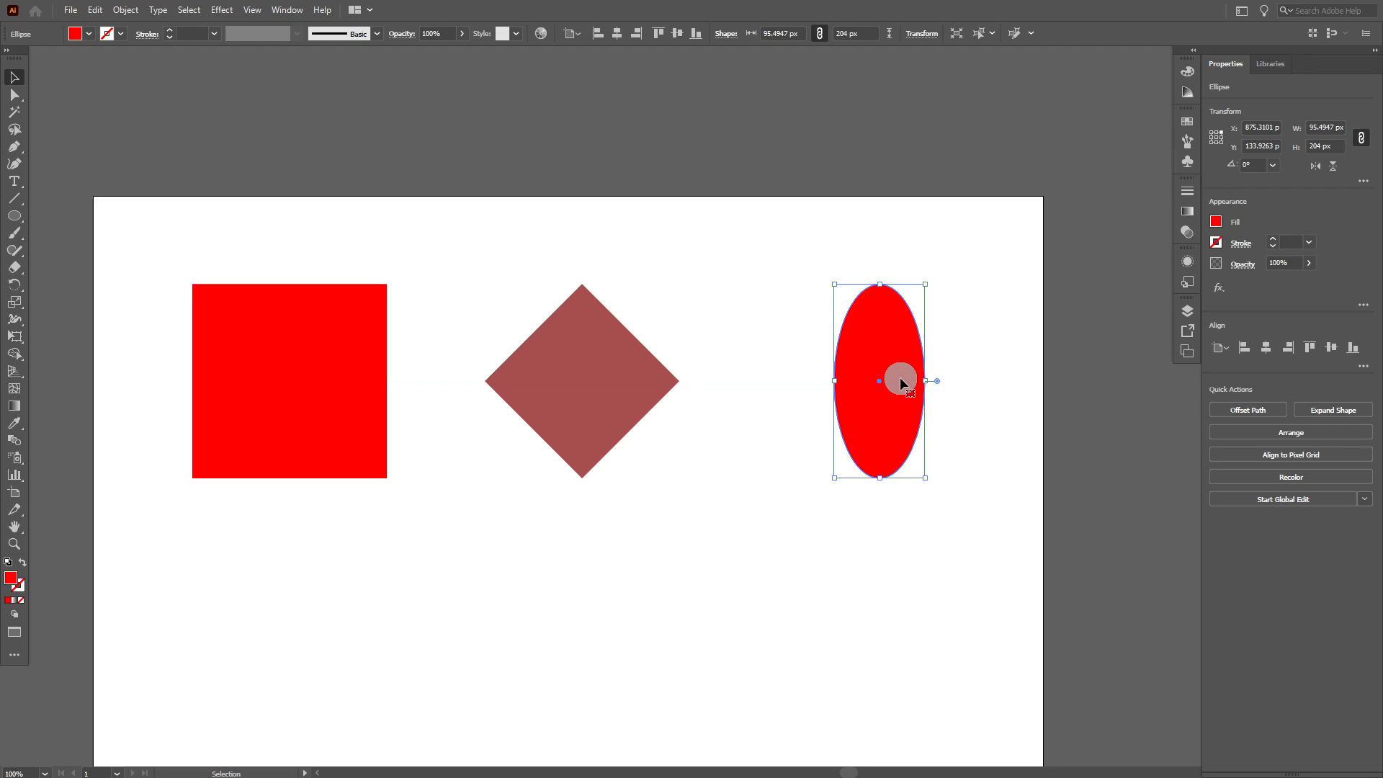
click(987, 510)
click(891, 444)
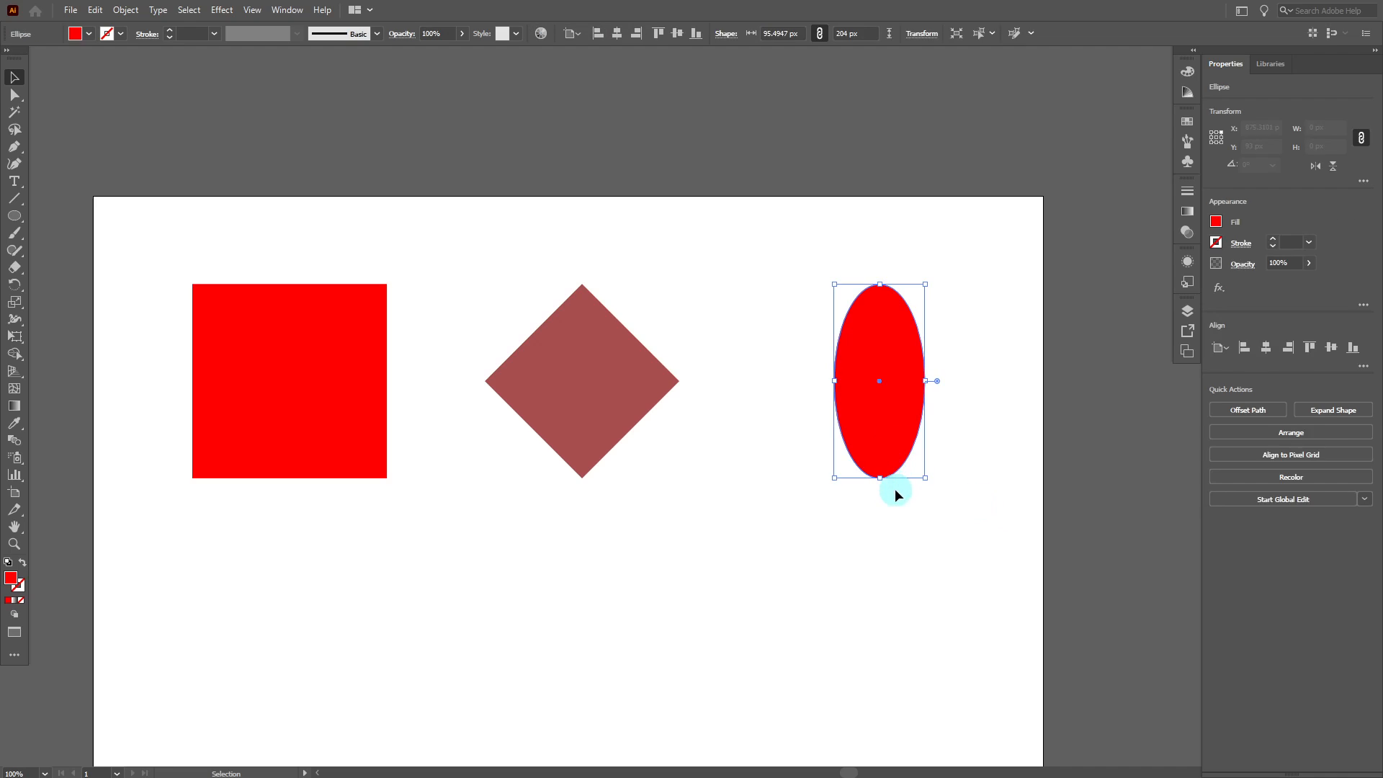
drag(896, 469, 896, 508)
click(857, 555)
Step: Select the square and look up its Y position in its transform values
click(314, 413)
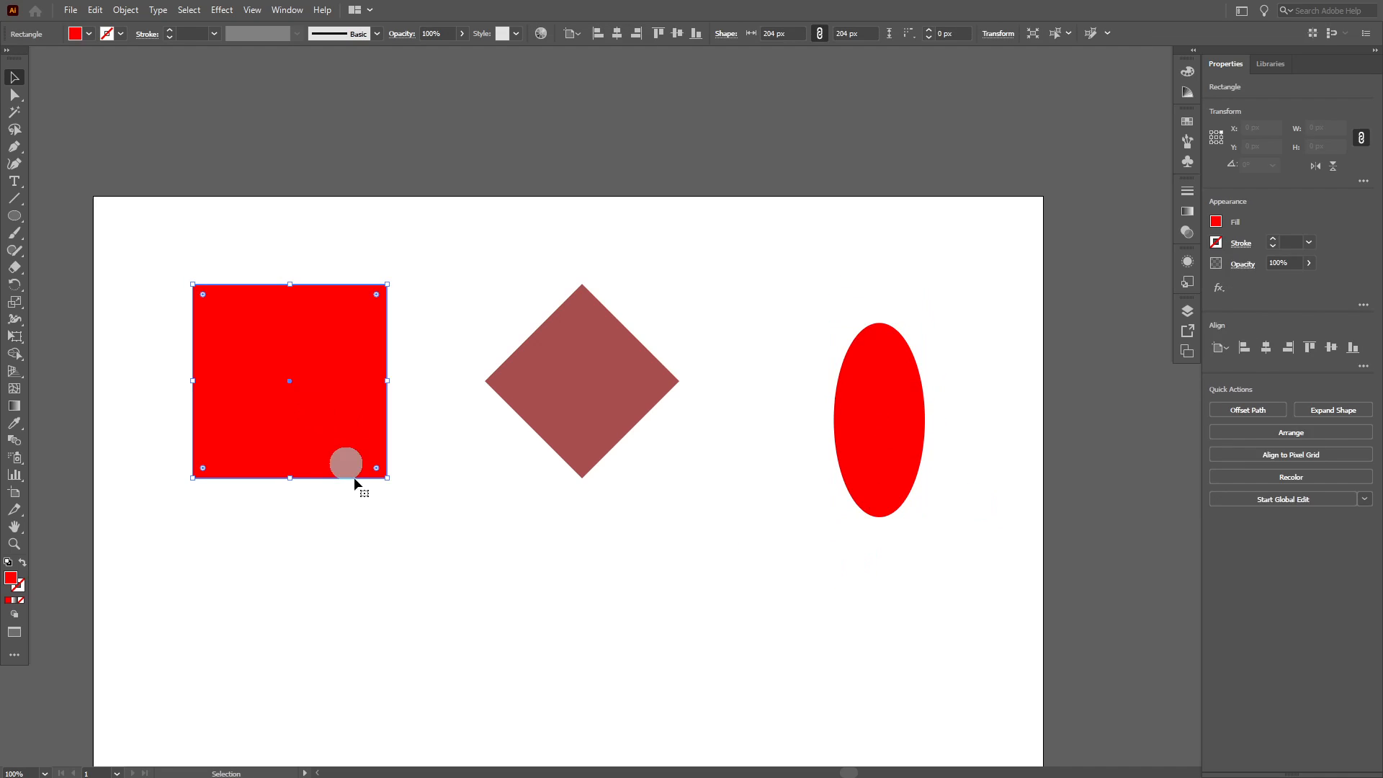
click(991, 33)
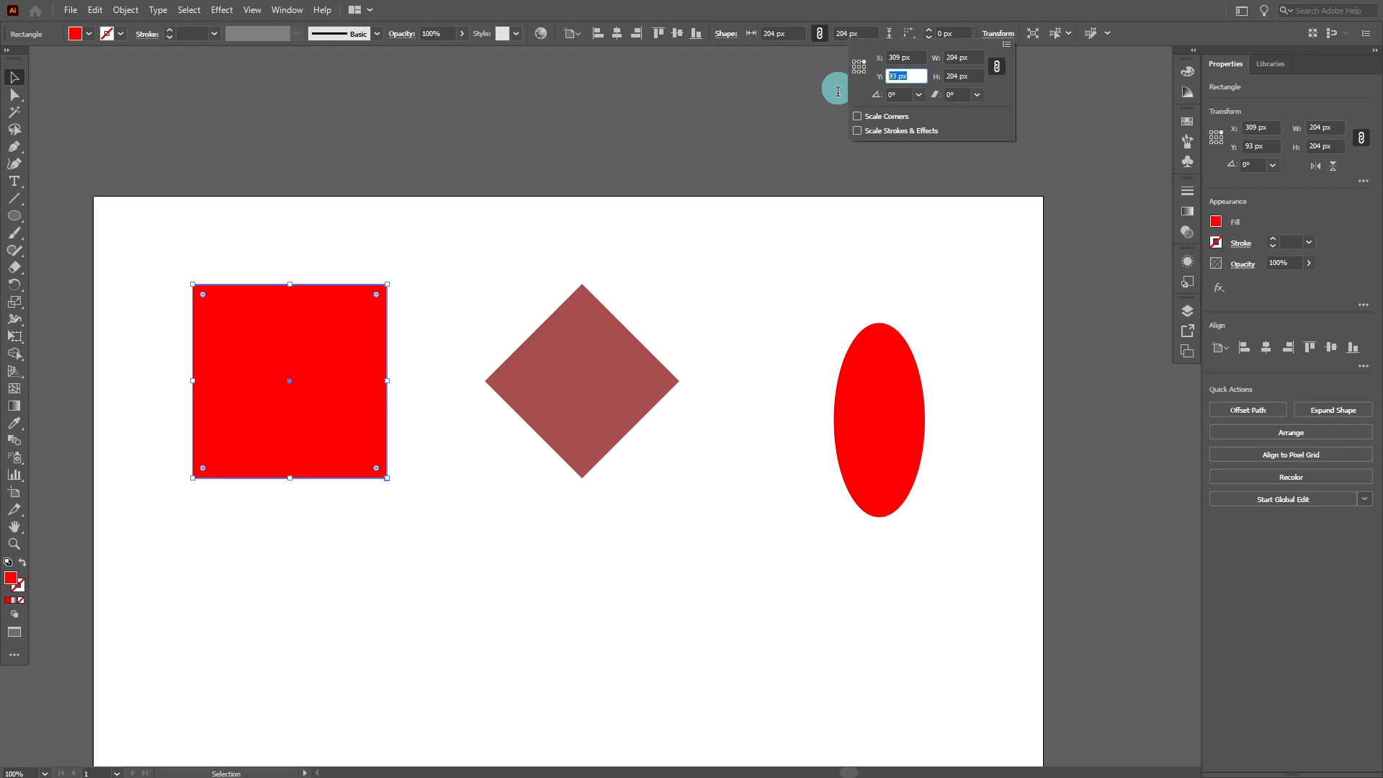
click(806, 267)
Step: Set the ellipse's Y position to 93 px to line it up with the square
click(893, 389)
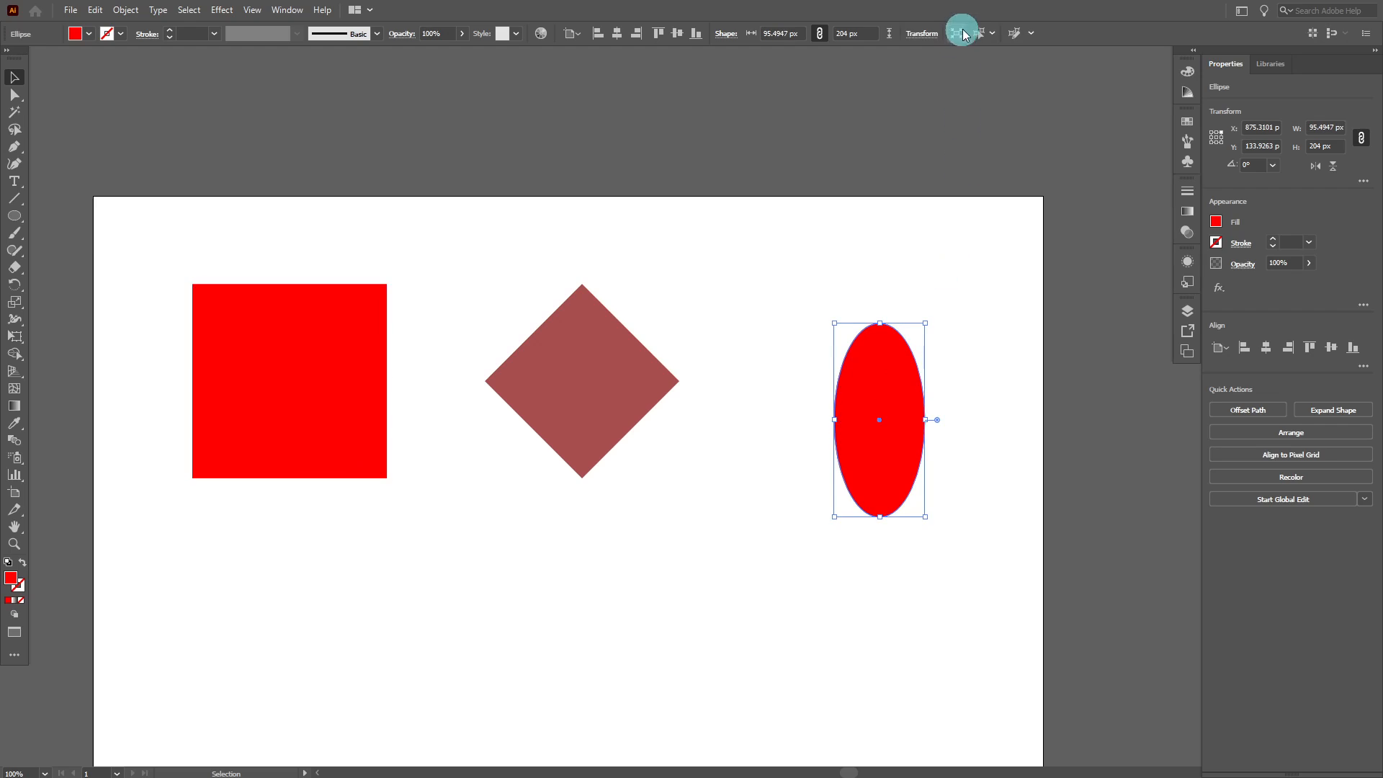
click(923, 33)
key(Tab)
click(952, 108)
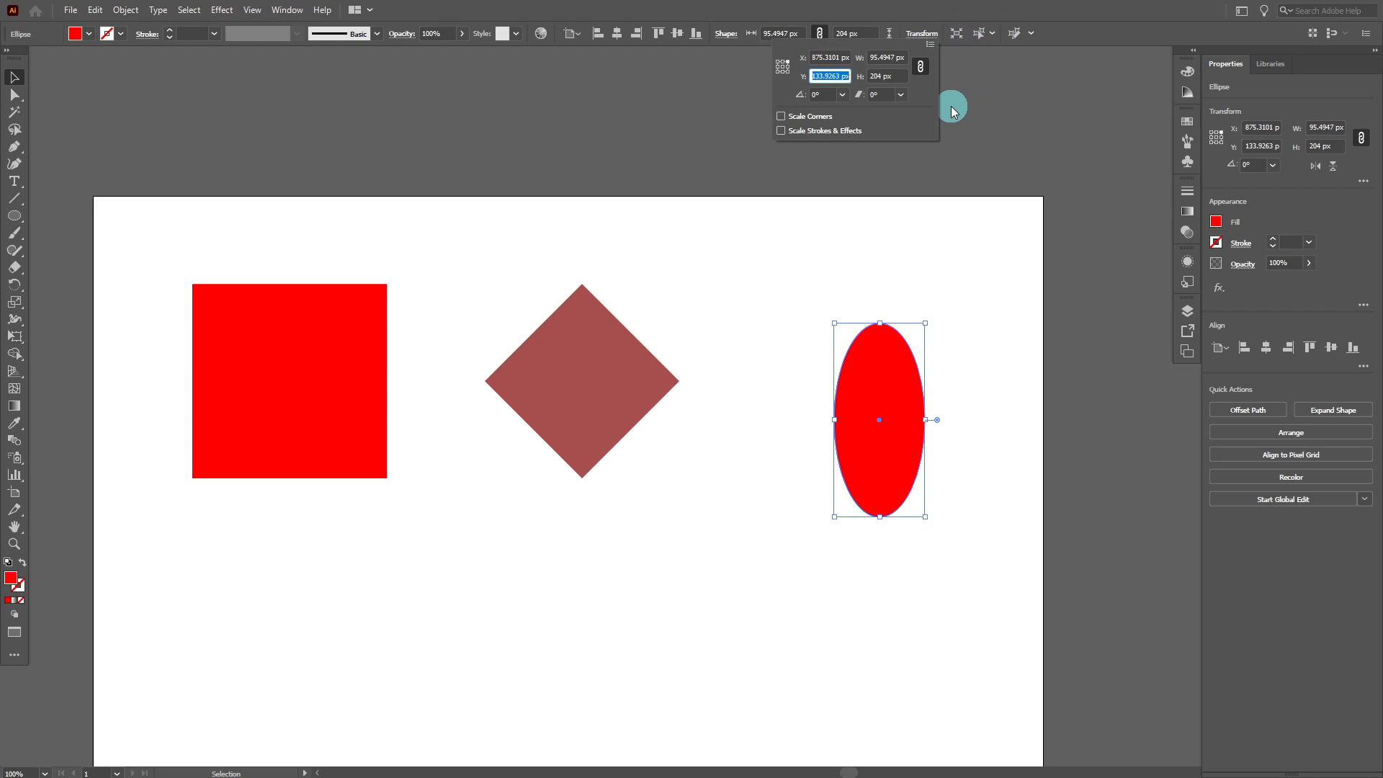
text(93)
key(Return)
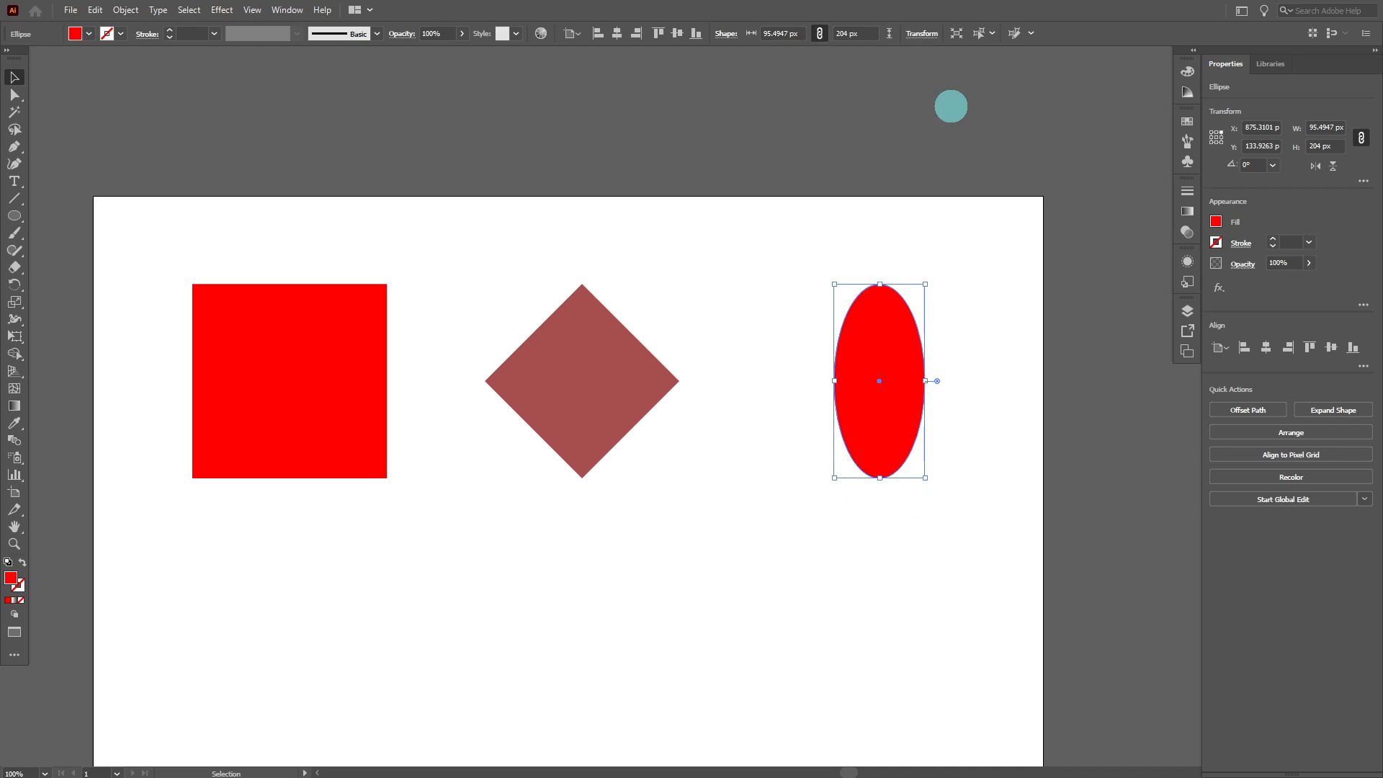
Step: Scale the square, diamond and ellipse together to a height of 200 px with constrained proportions, and deselect them
drag(899, 532, 179, 374)
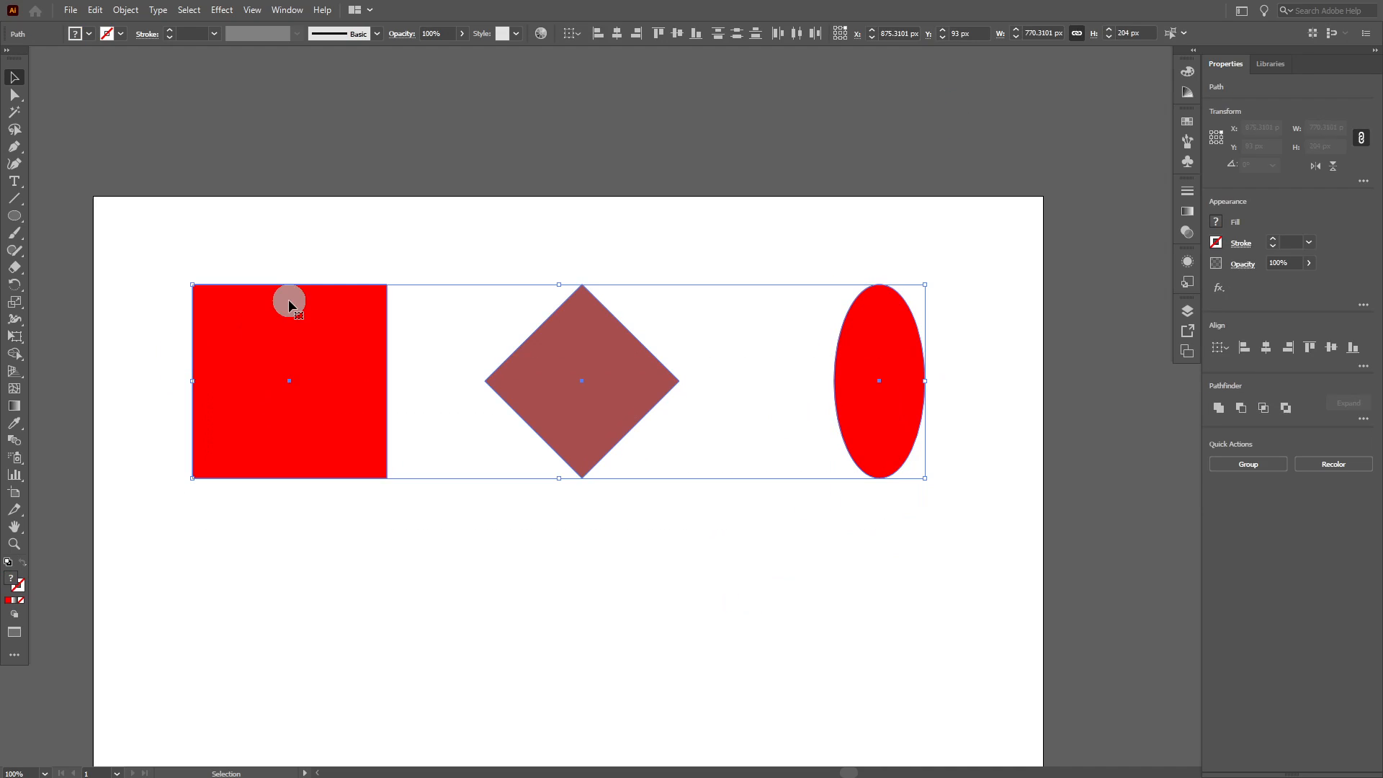
click(1077, 33)
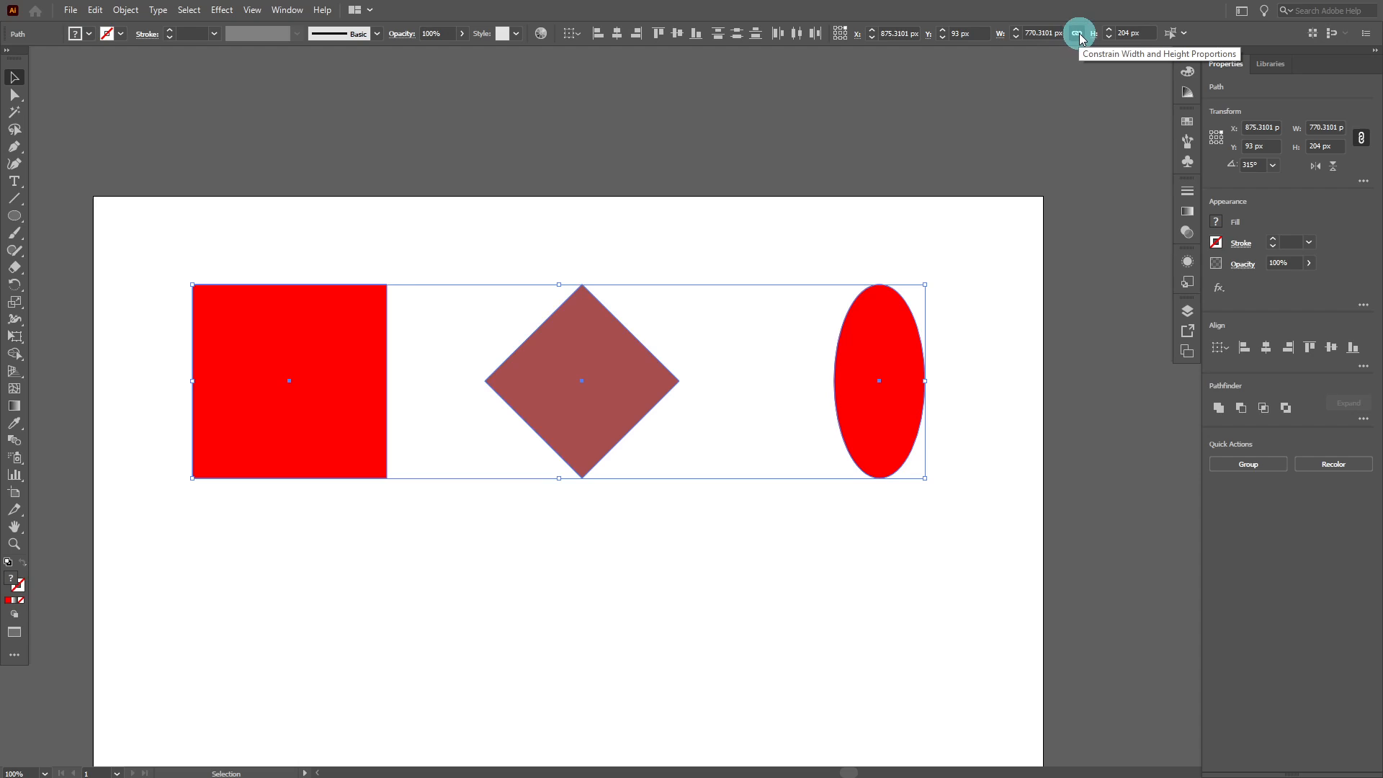
click(1135, 32)
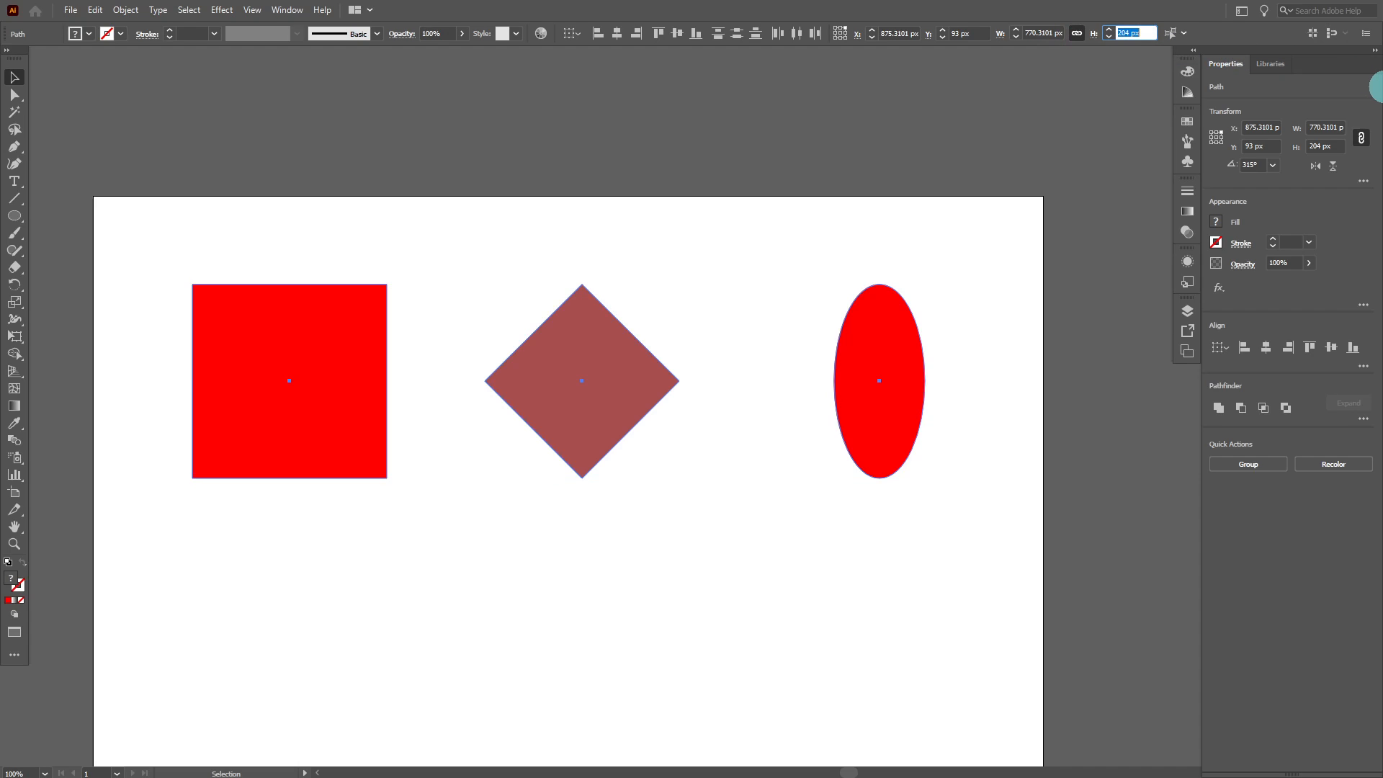
key(Return)
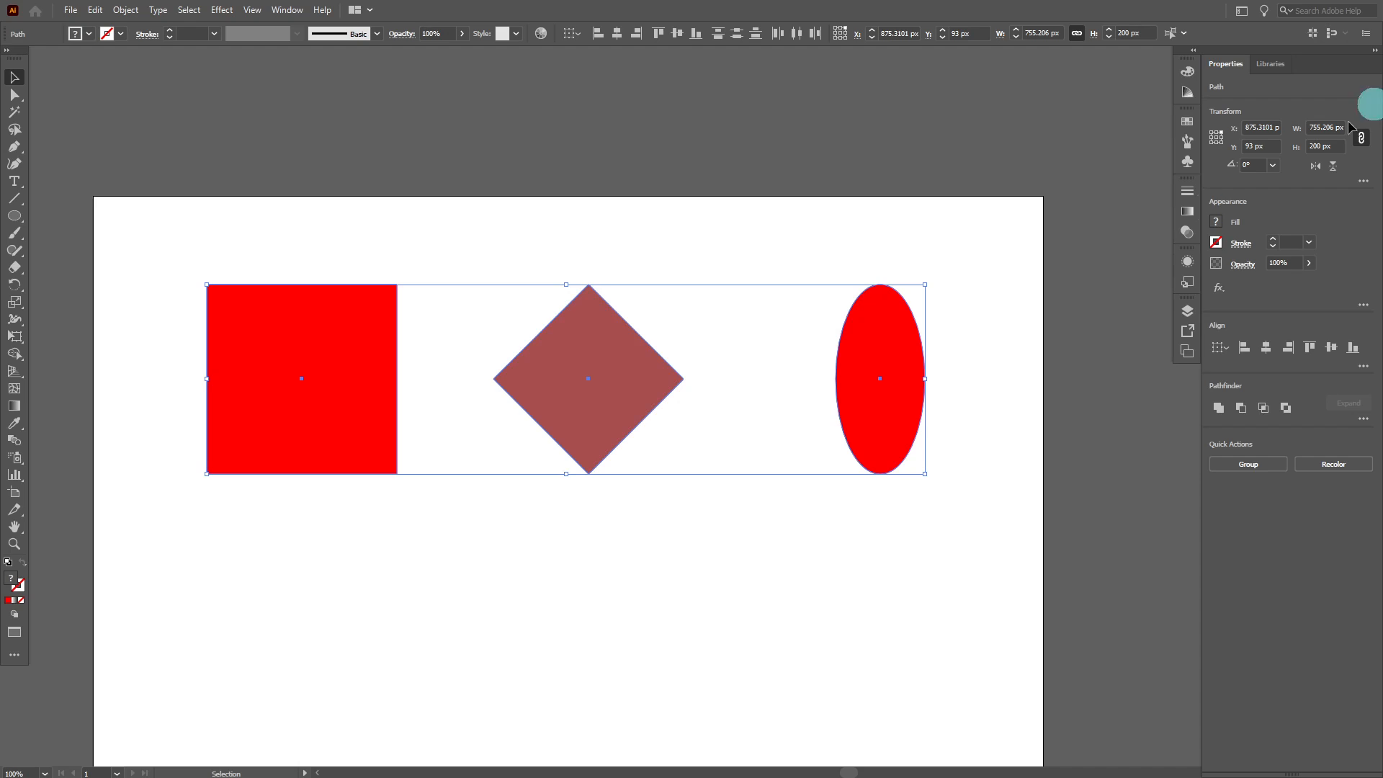
click(716, 477)
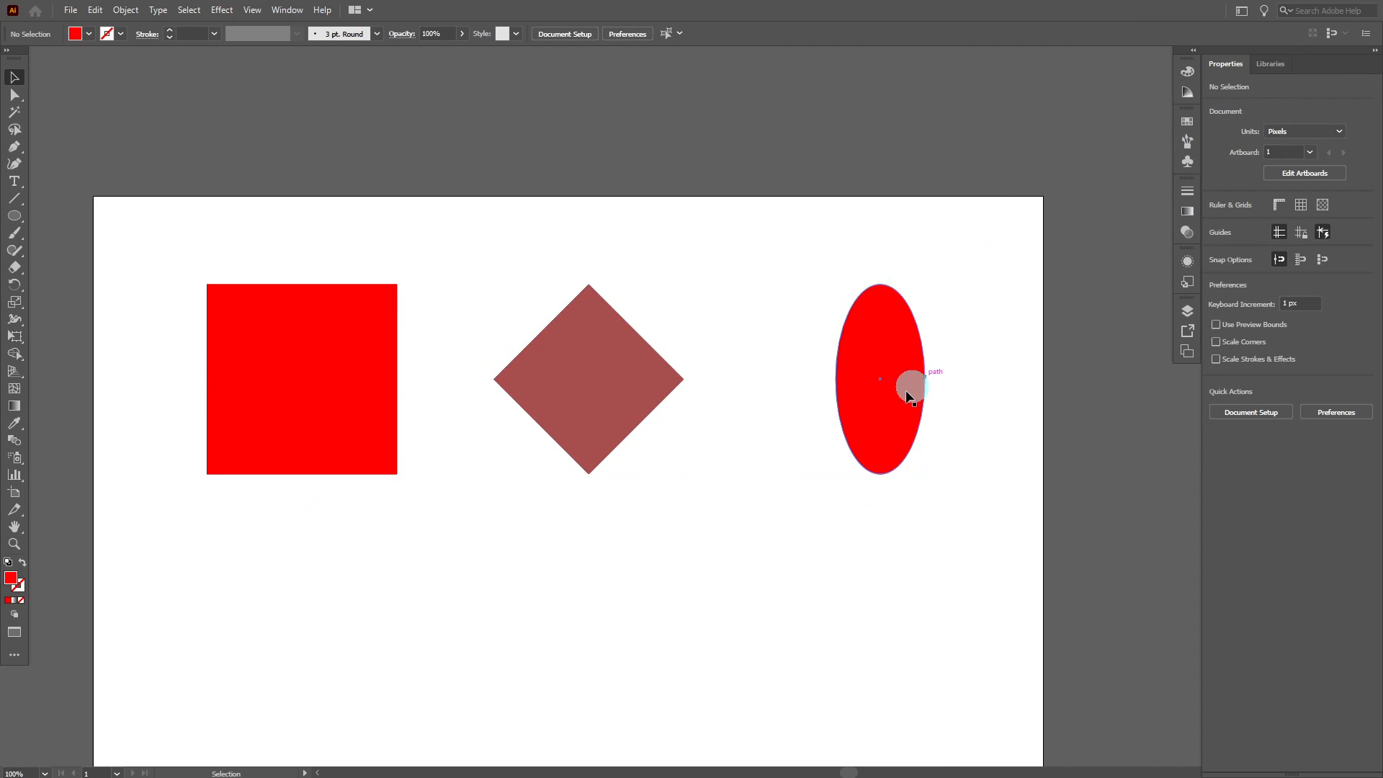
Step: Adjust the row's horizontal spacing by repositioning the ellipse near the artboard's right side and shifting the diamond slightly right
drag(905, 425, 861, 423)
click(874, 554)
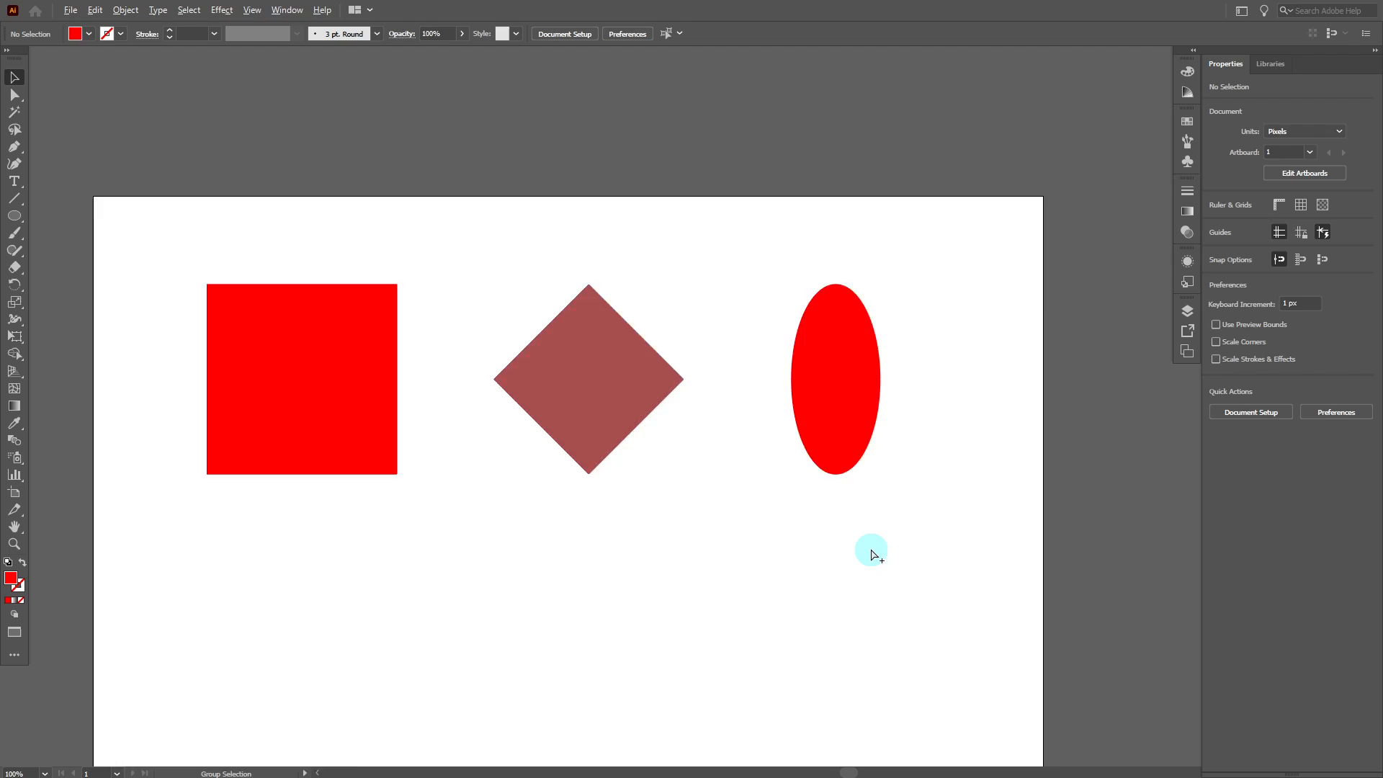
scroll(871, 531, down, 2)
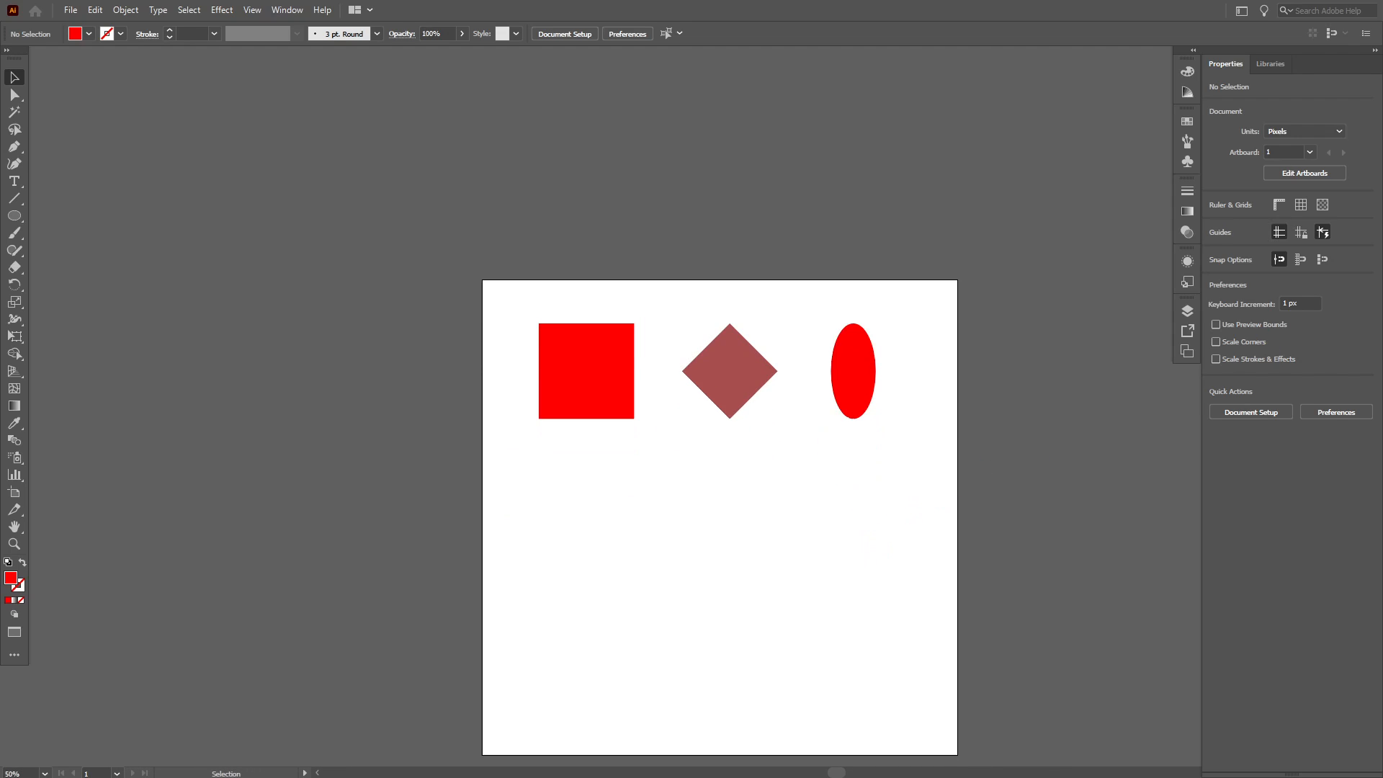
key(d)
scroll(747, 553, down, 1)
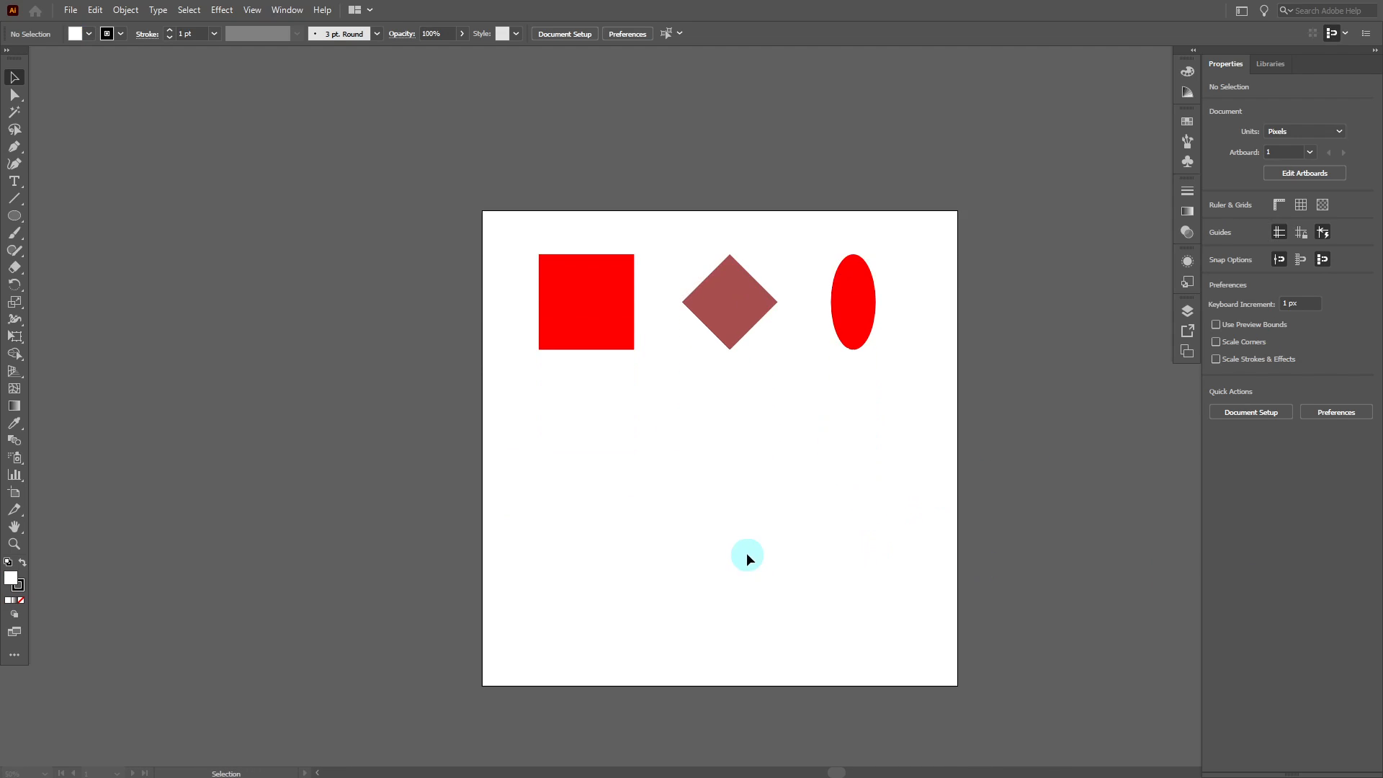
scroll(670, 539, up, 1)
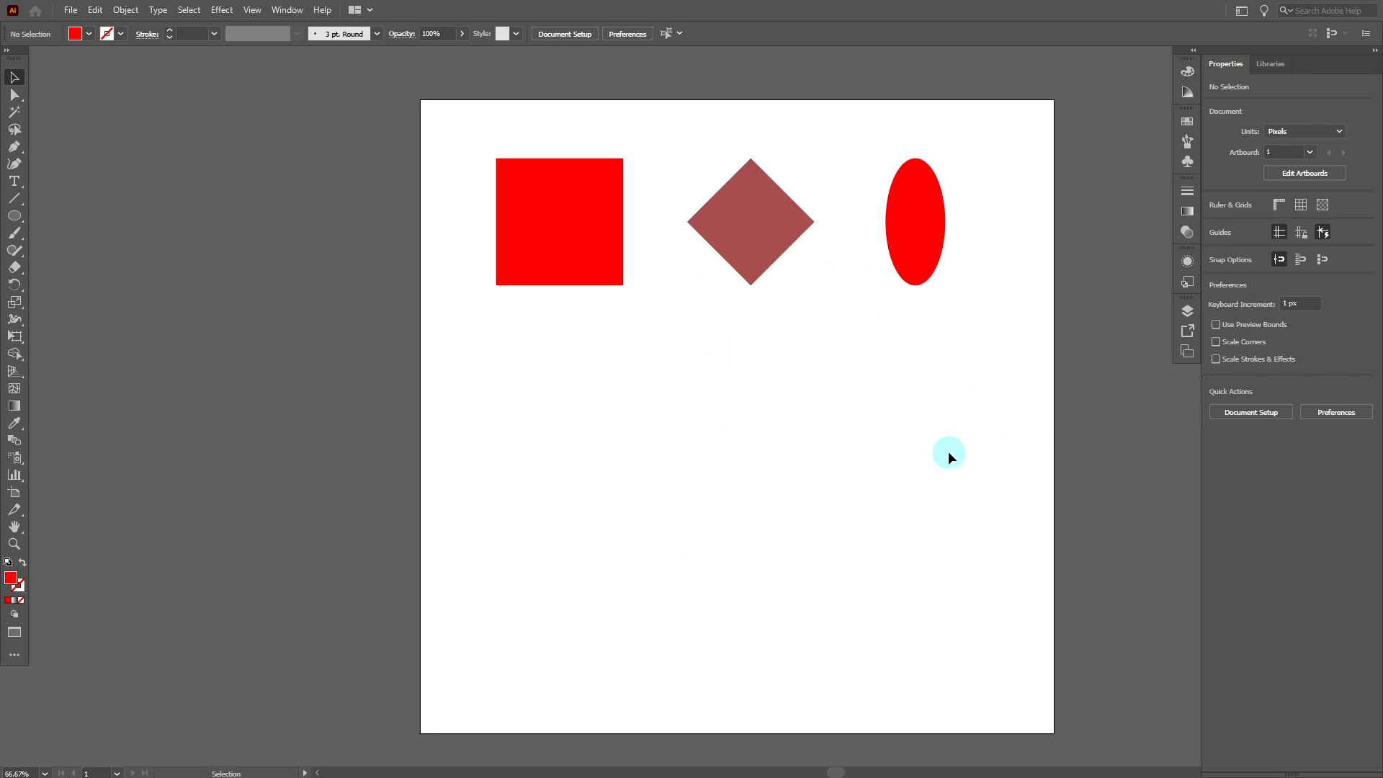
drag(935, 271, 965, 271)
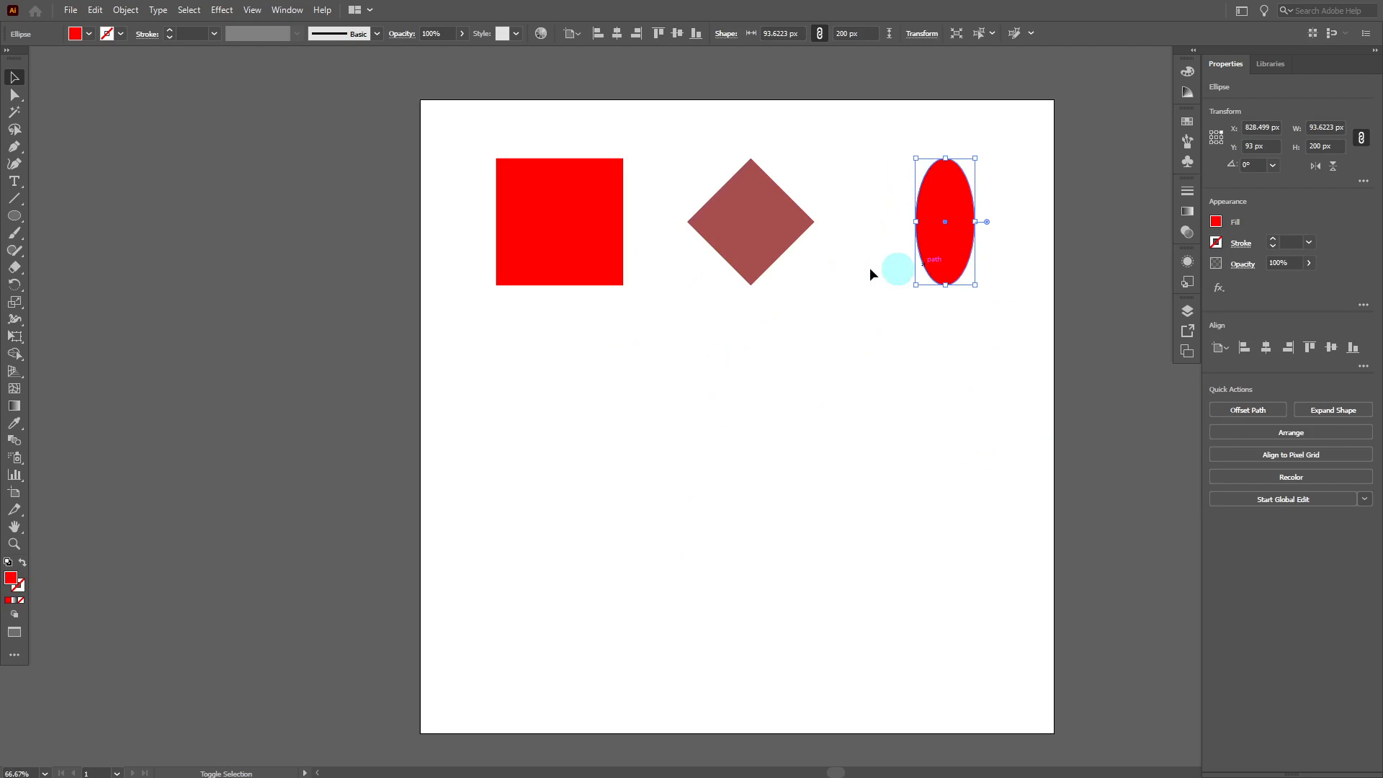
click(861, 264)
drag(780, 245, 789, 245)
click(826, 438)
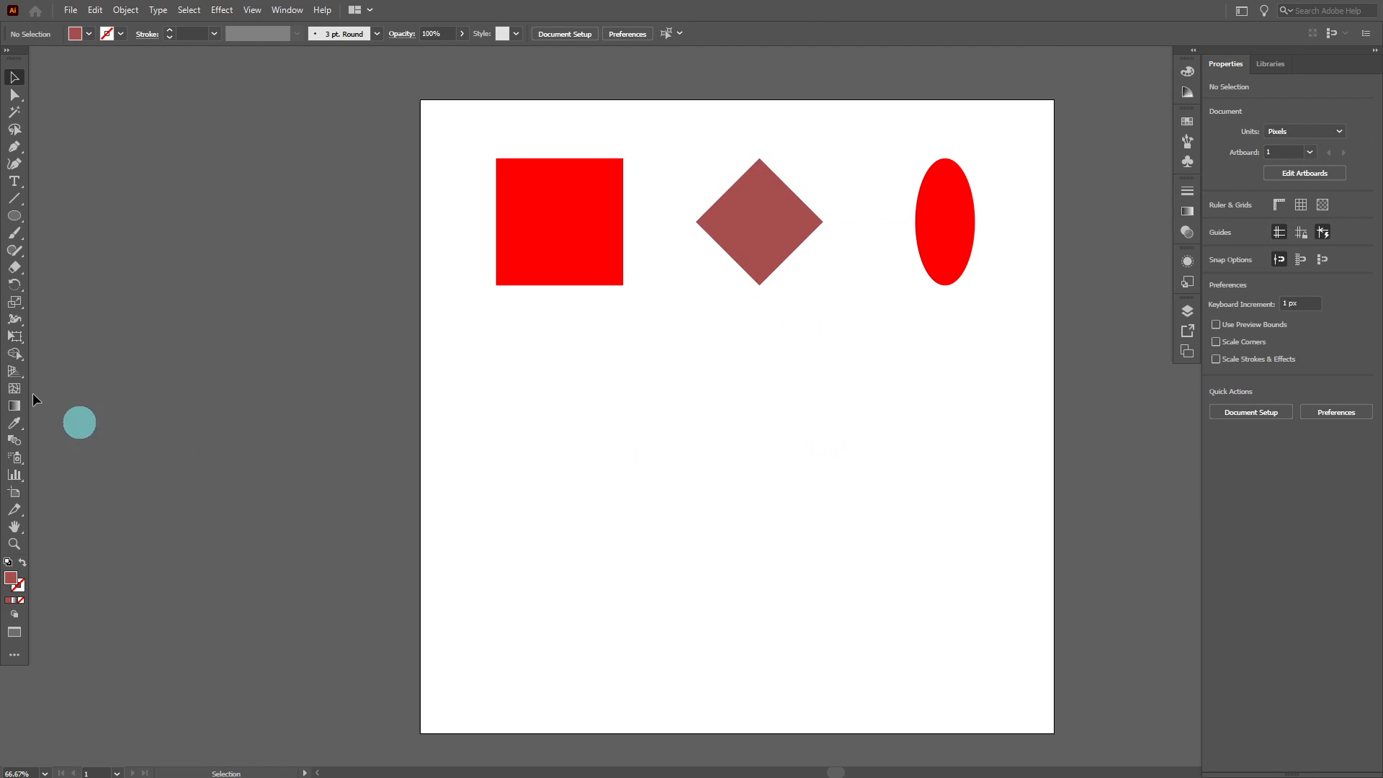
Step: Draw a circle about 200 px wide freehand below the square with the Ellipse tool, and delete it
click(15, 216)
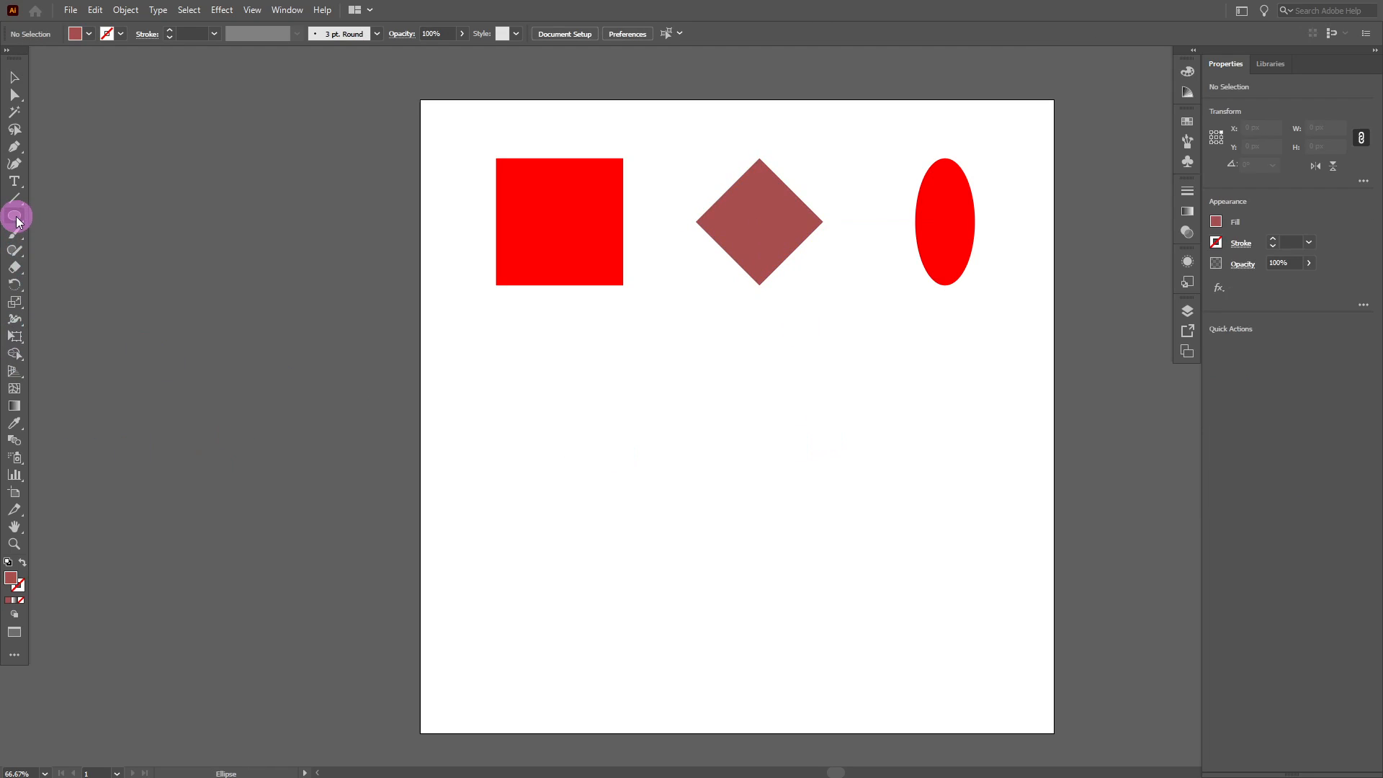
right_click(15, 216)
click(93, 251)
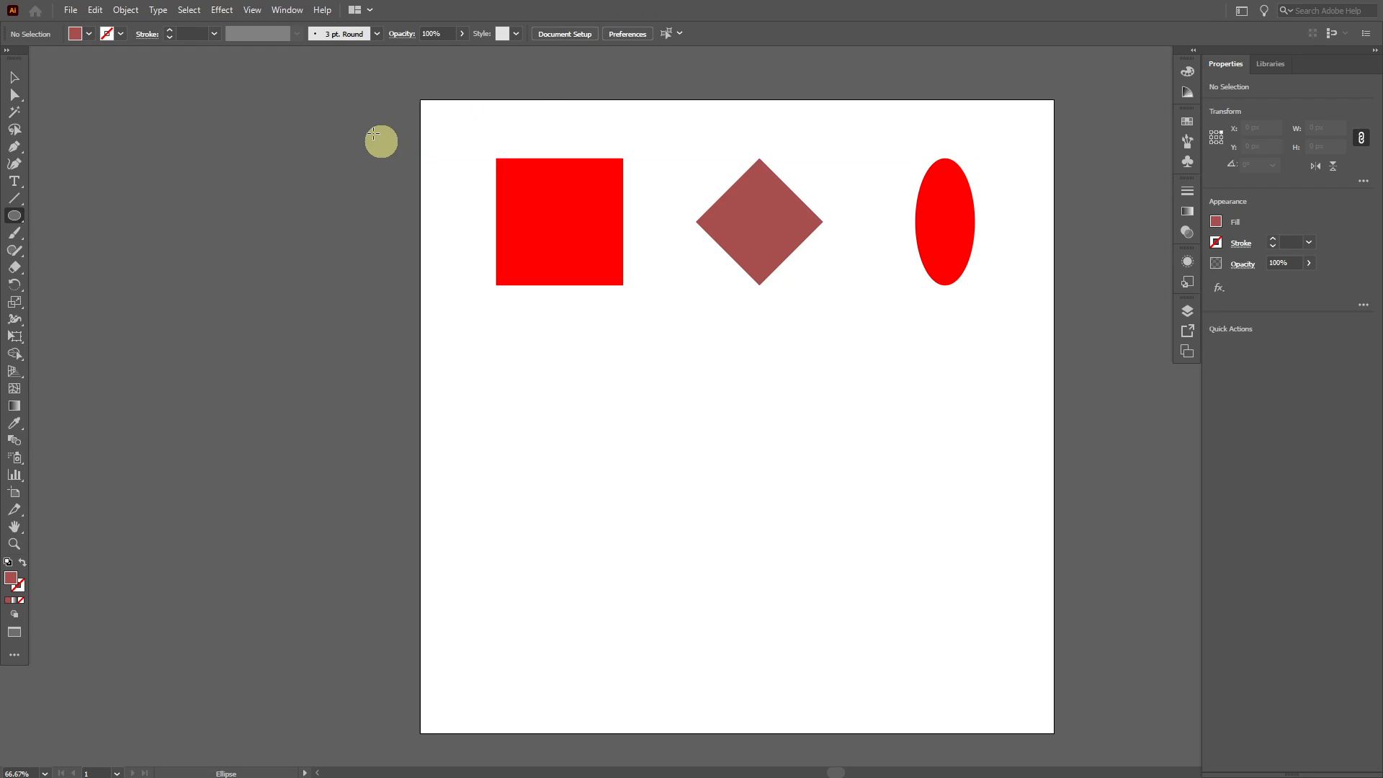
drag(499, 380, 627, 507)
key(Delete)
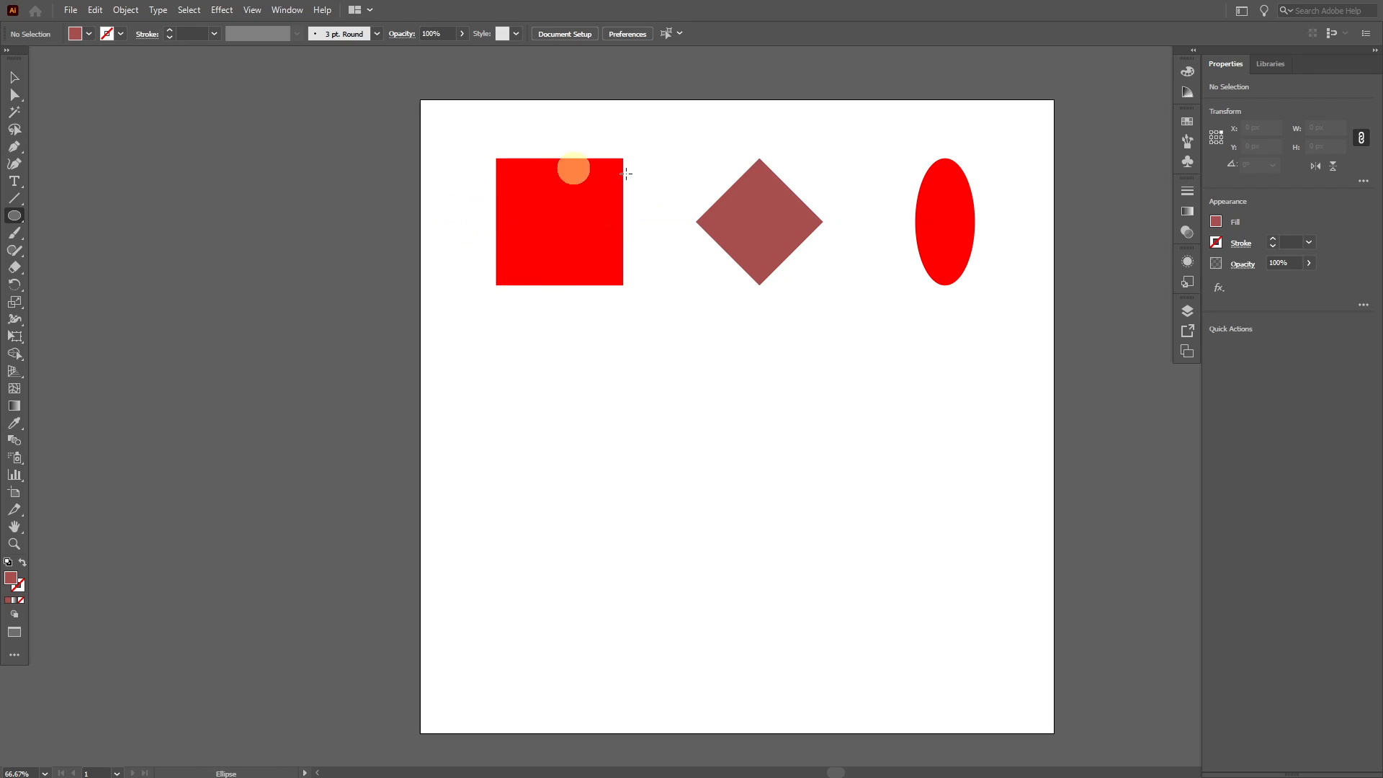
Step: Create a circle with exact dimensions of 200 by 200 px below the square
click(530, 409)
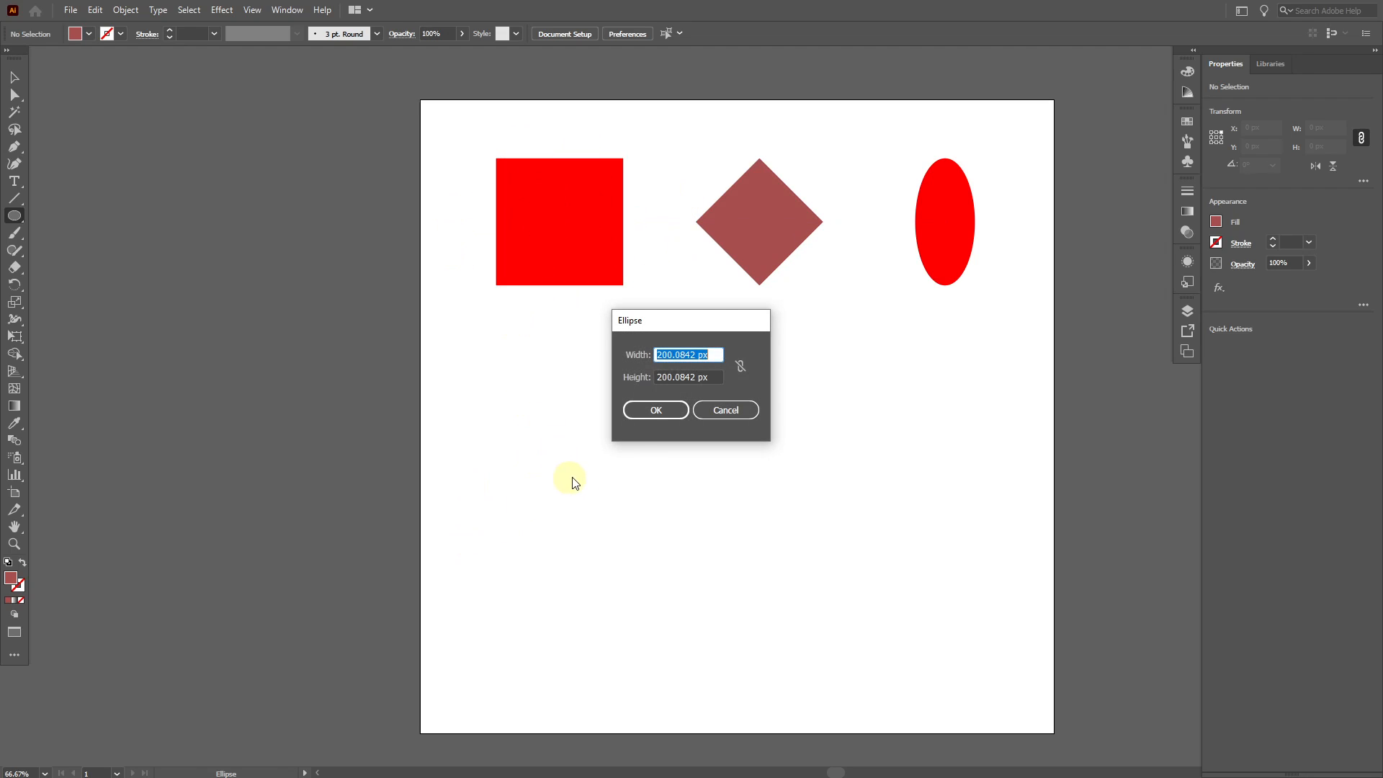
text(200)
key(Tab)
text(200)
click(659, 412)
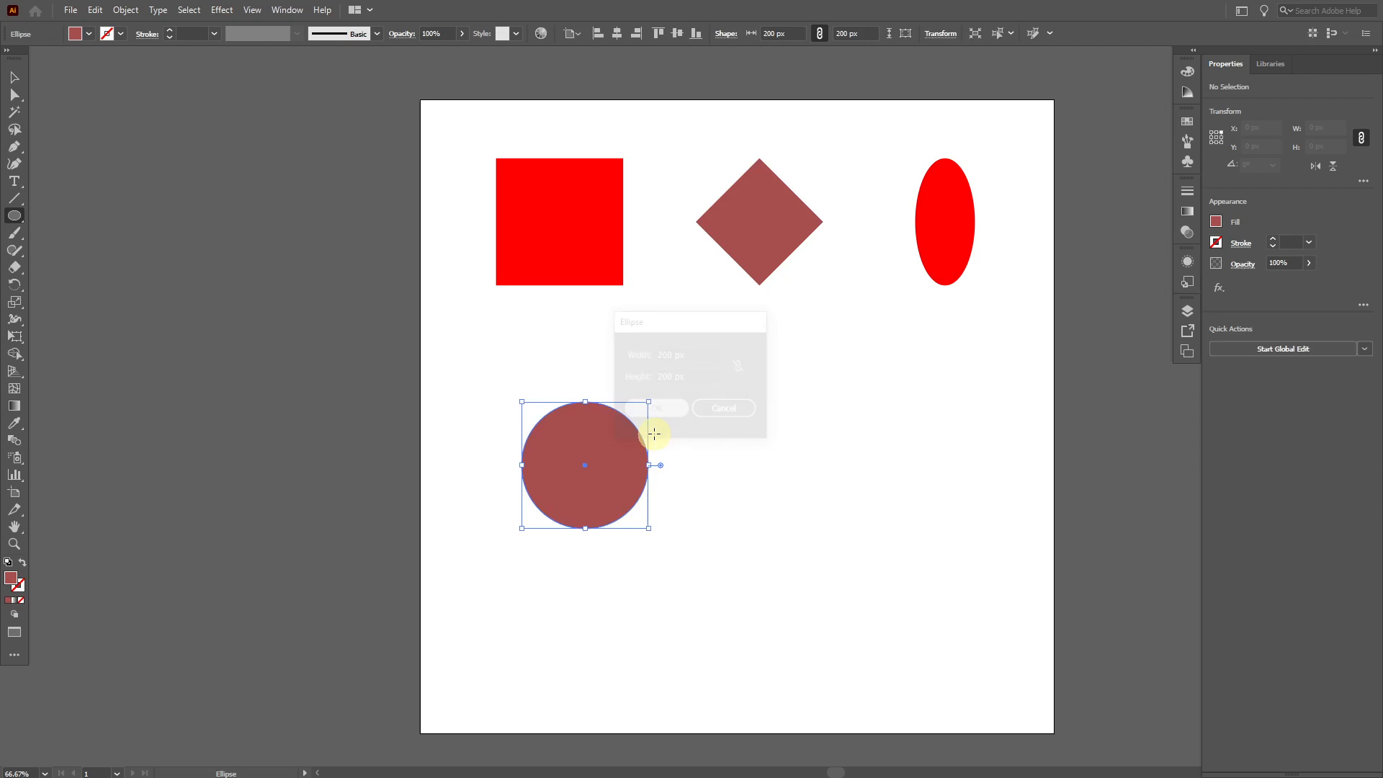
Step: Move the circle directly beneath the square so their sides line up, and deselect it
click(15, 77)
drag(641, 461, 612, 417)
click(698, 452)
scroll(689, 442, down, 1)
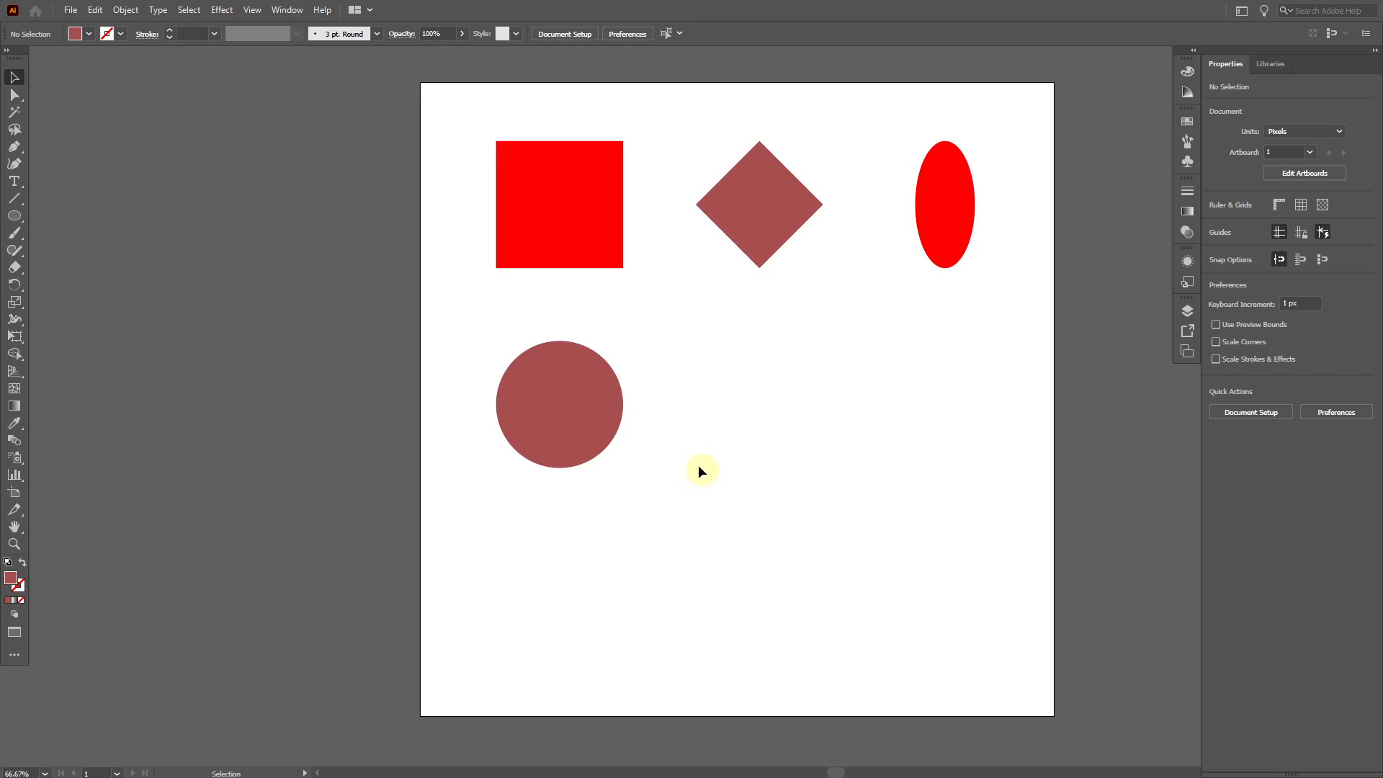
Step: Set the circle's fill color to ff0000 and deselect it
click(606, 434)
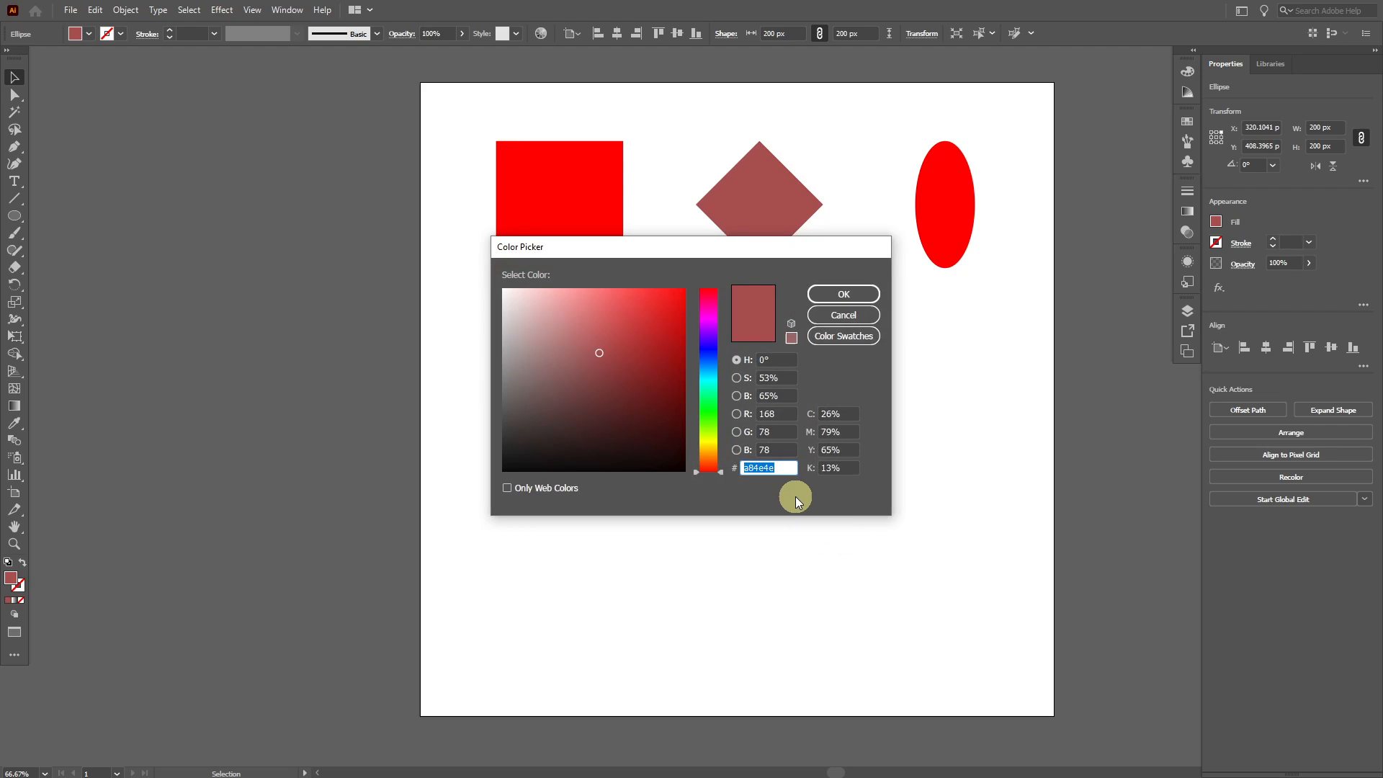
text(ff0000)
click(842, 296)
click(632, 461)
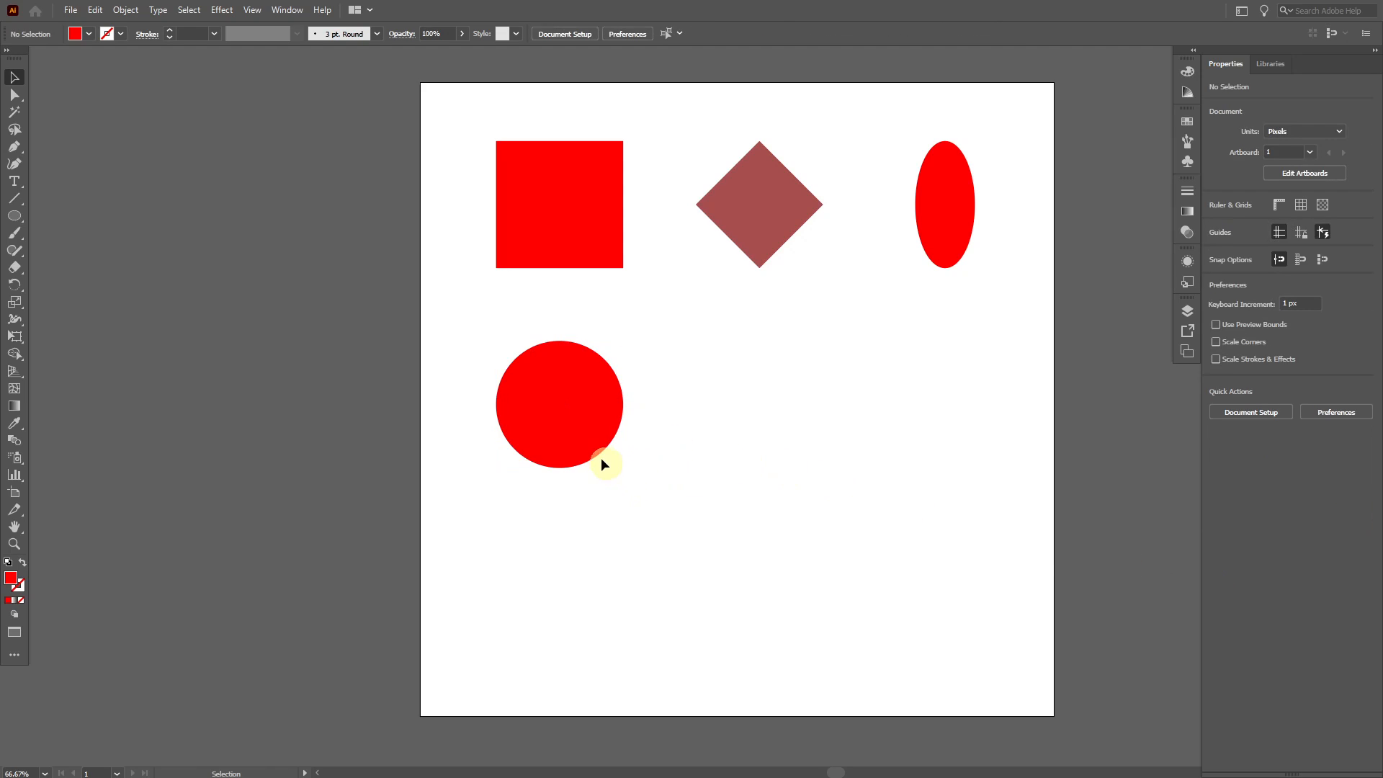
Step: Set the red circle's opacity to 50% in its appearance properties, and deselect it
click(584, 421)
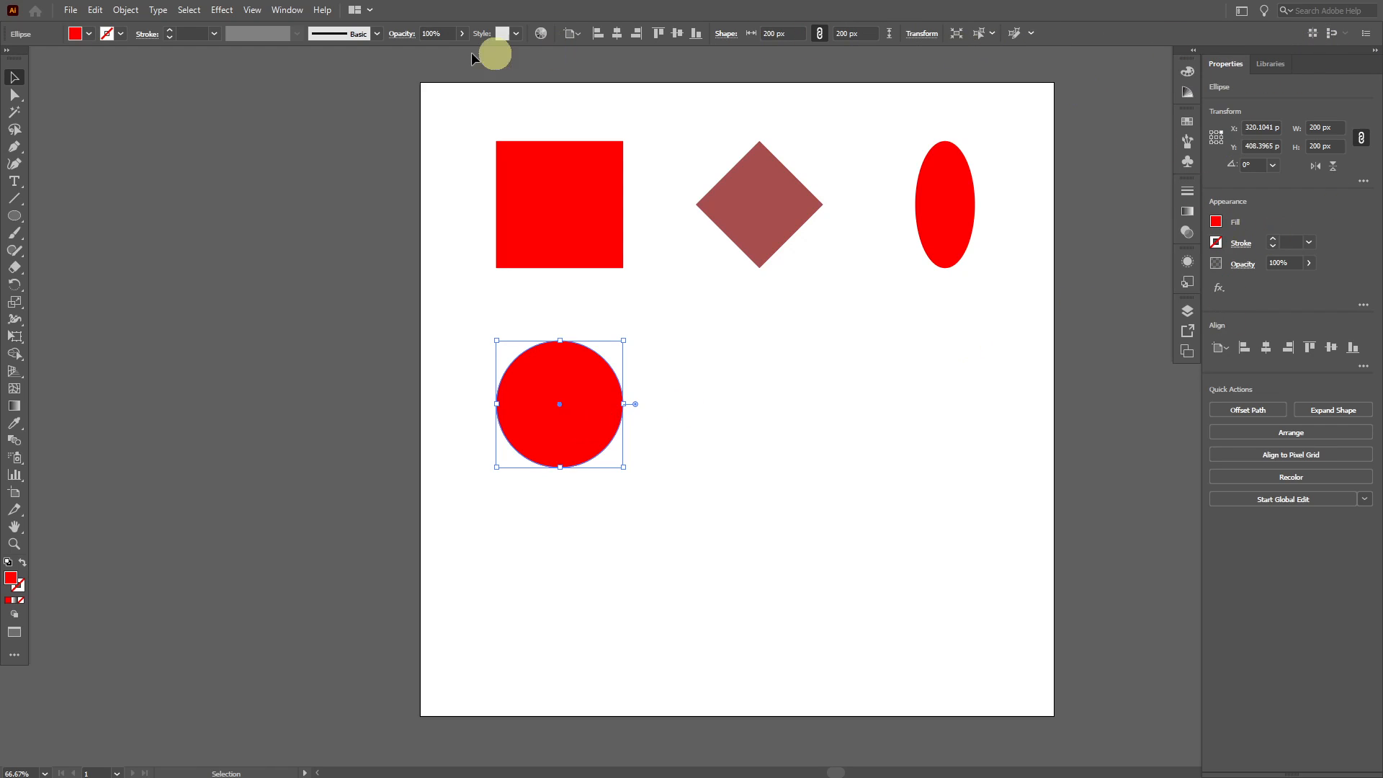
click(286, 12)
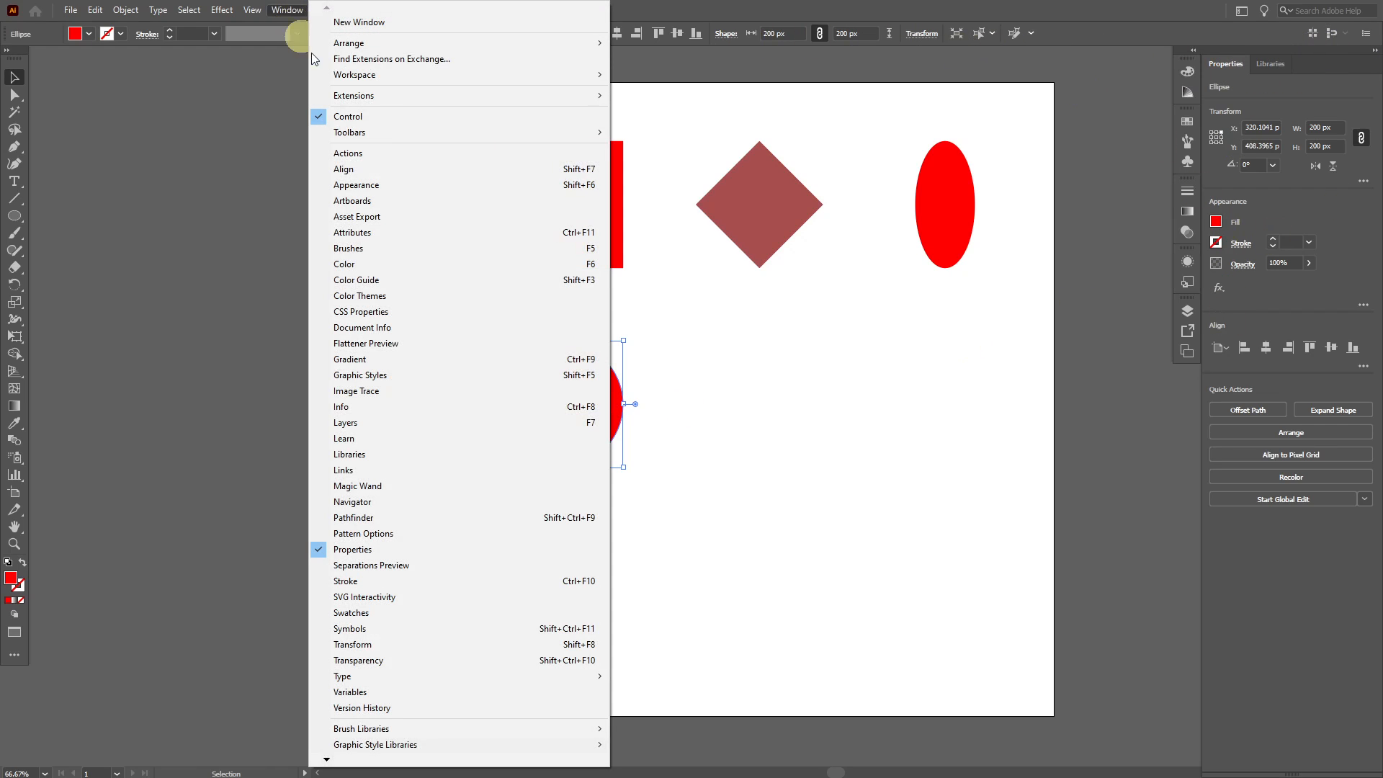
click(363, 551)
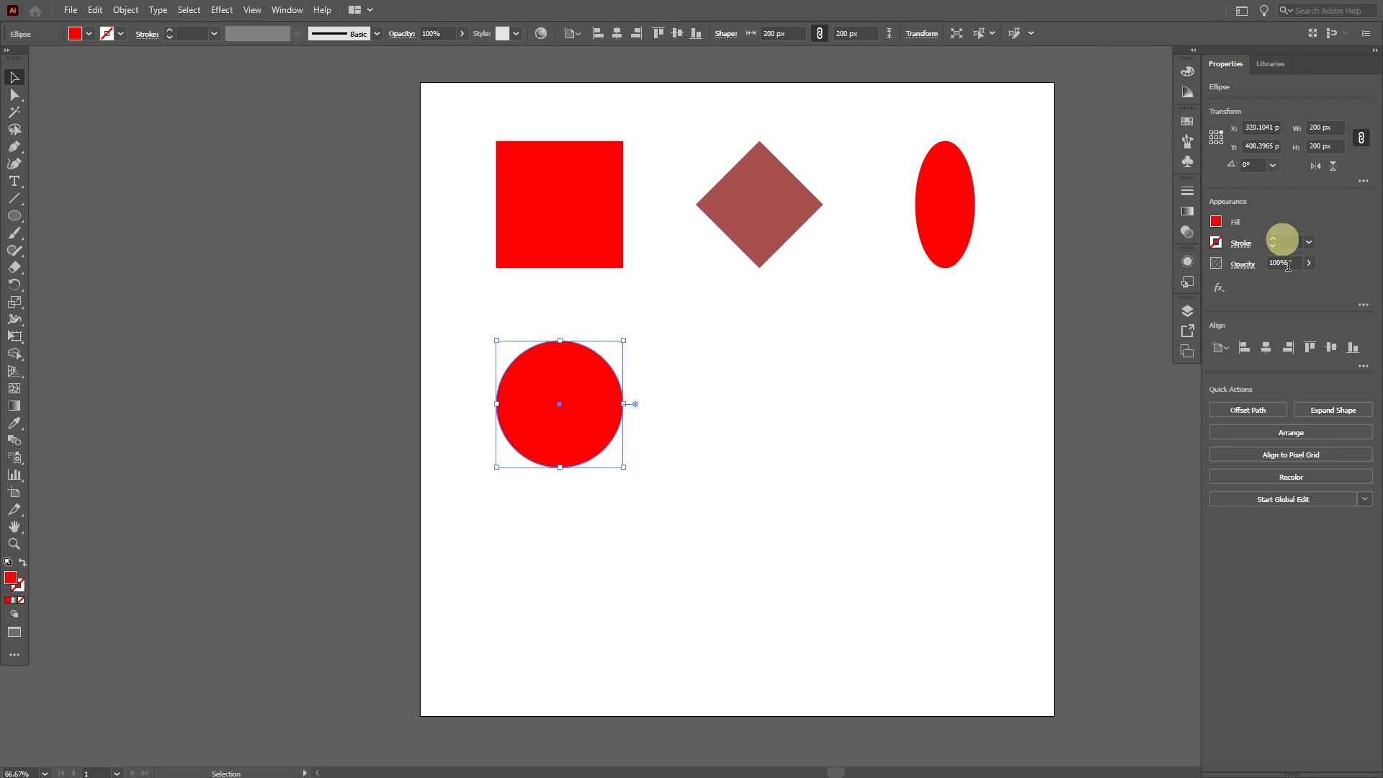
click(1276, 260)
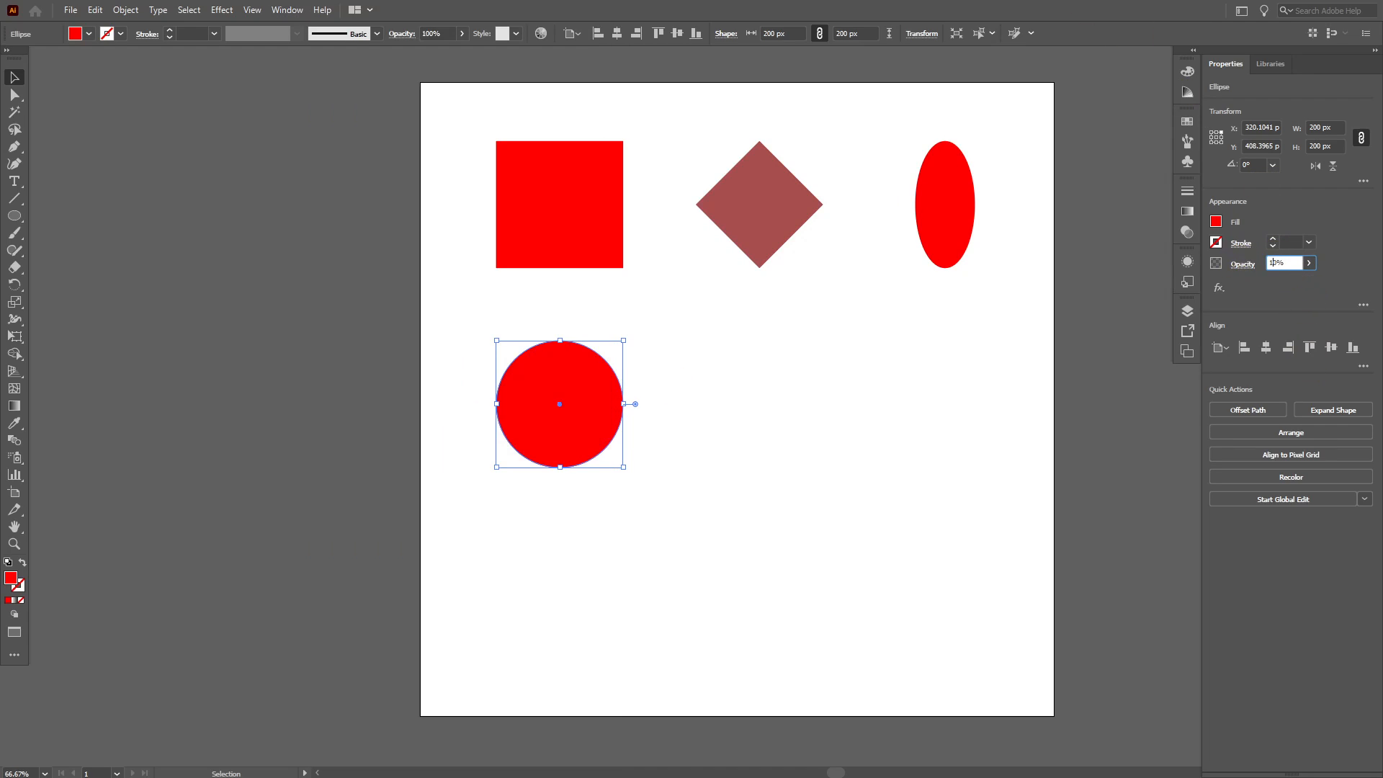
text(50)
key(Return)
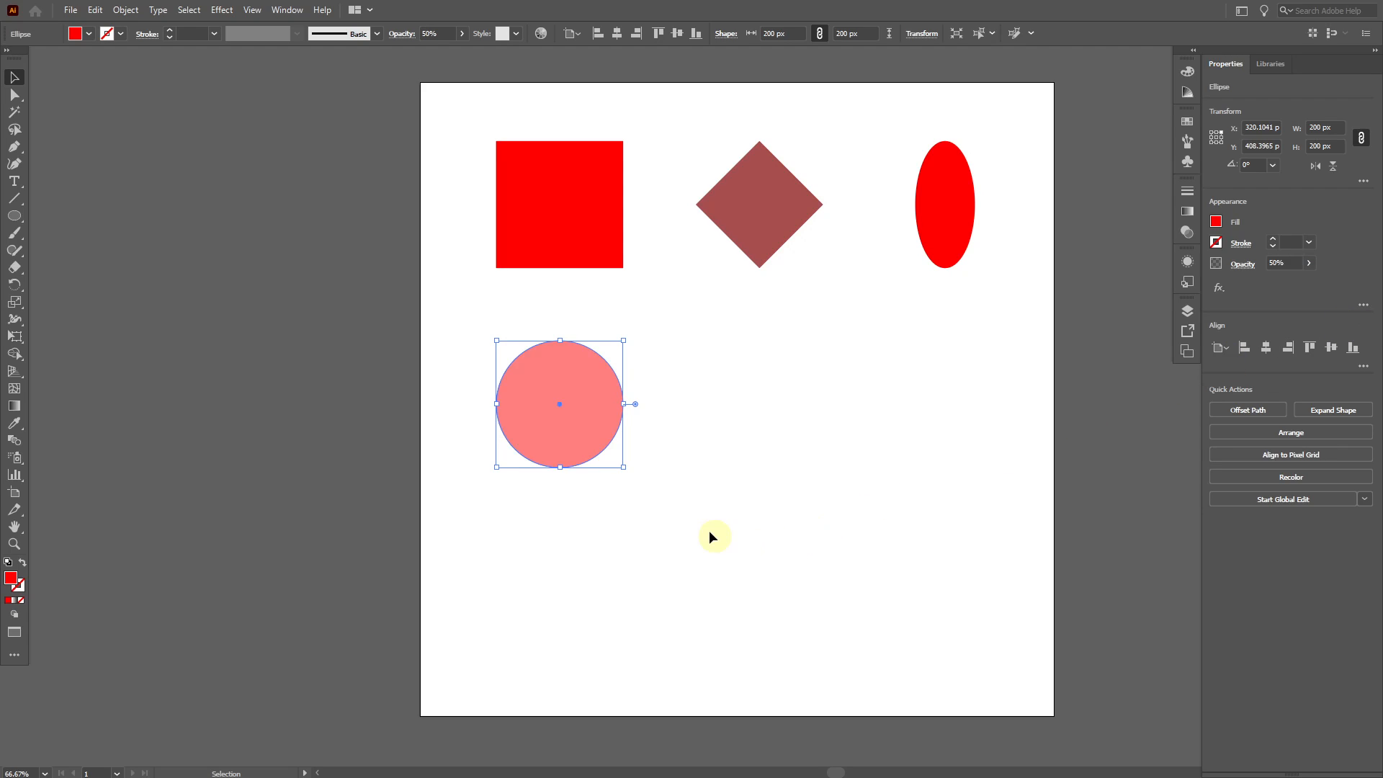
click(717, 496)
Step: Create a triangle below the diamond with the Star tool, using radii of 200 px and 100 px and three points
scroll(577, 296, down, 1)
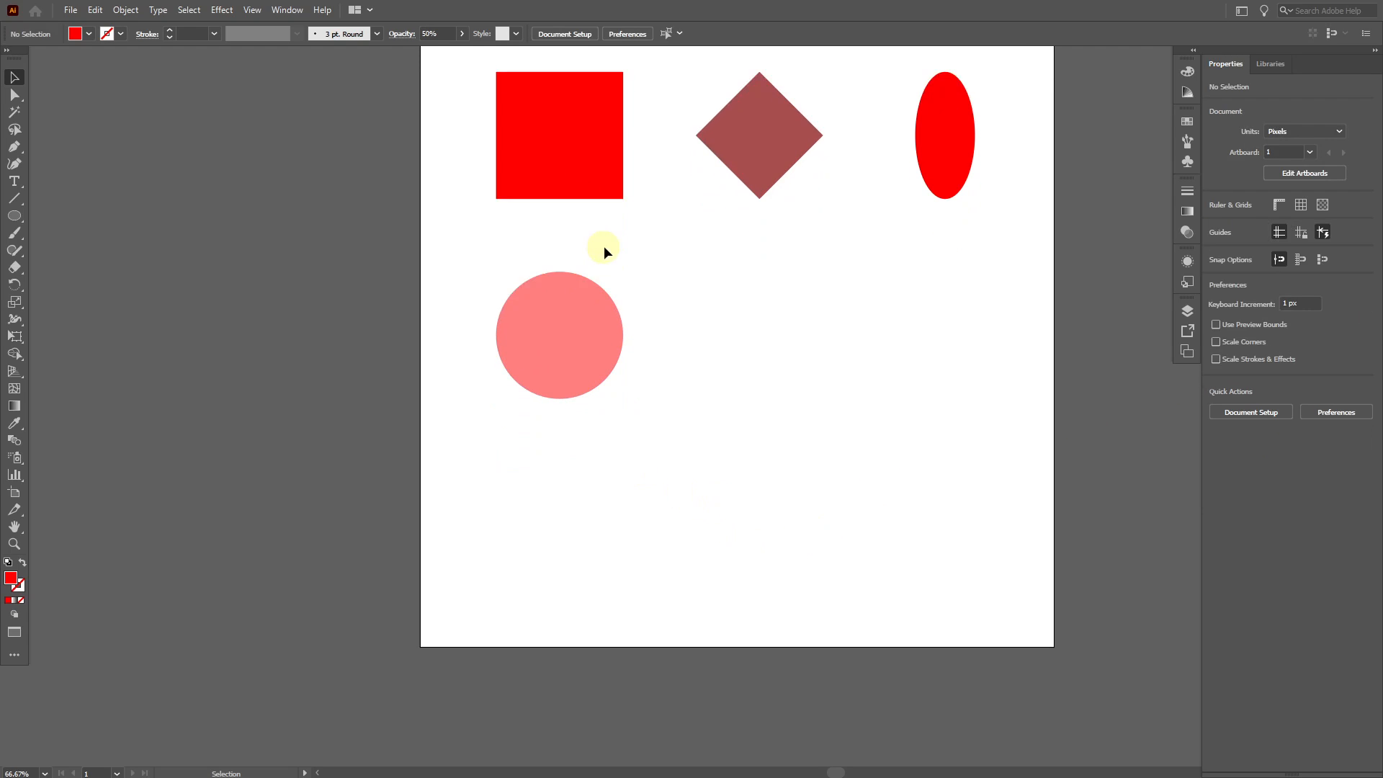
scroll(757, 259, up, 1)
scroll(909, 292, down, 1)
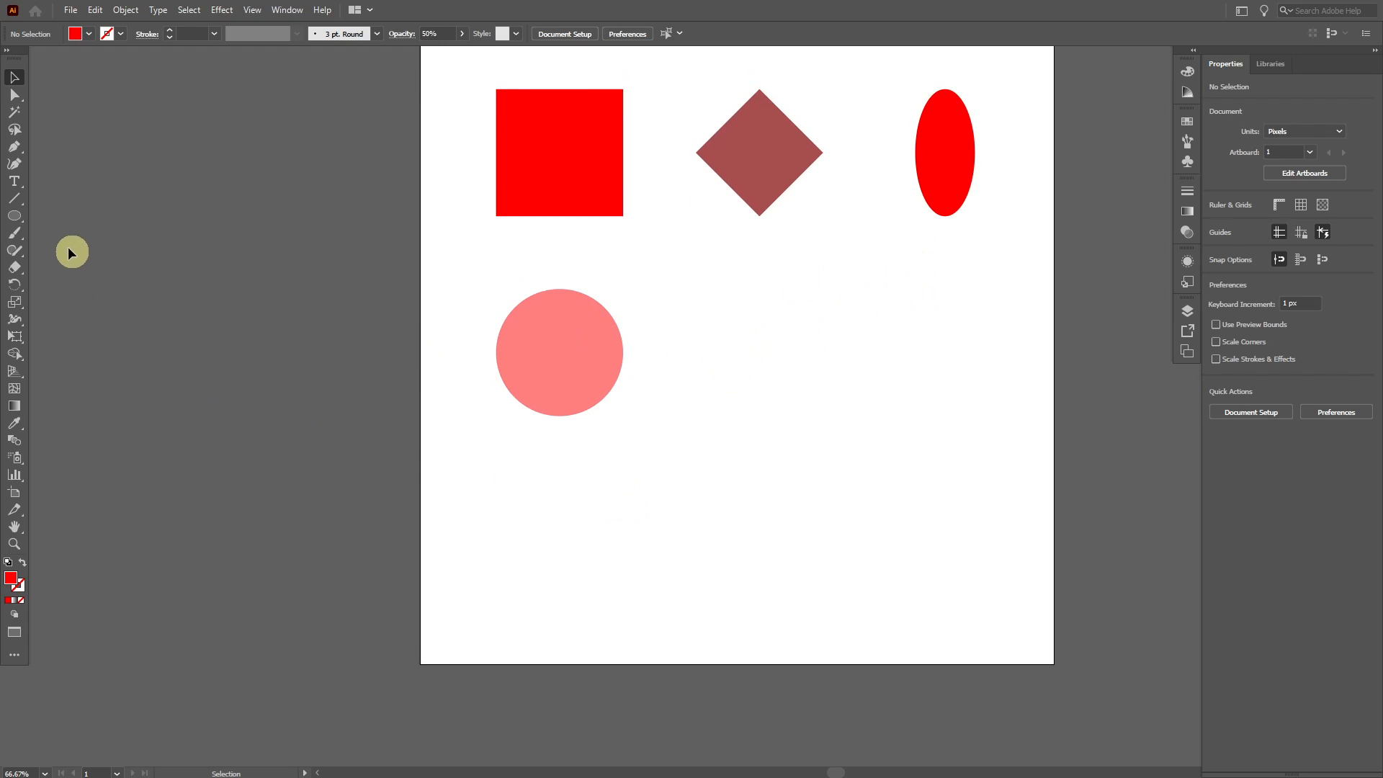
click(16, 218)
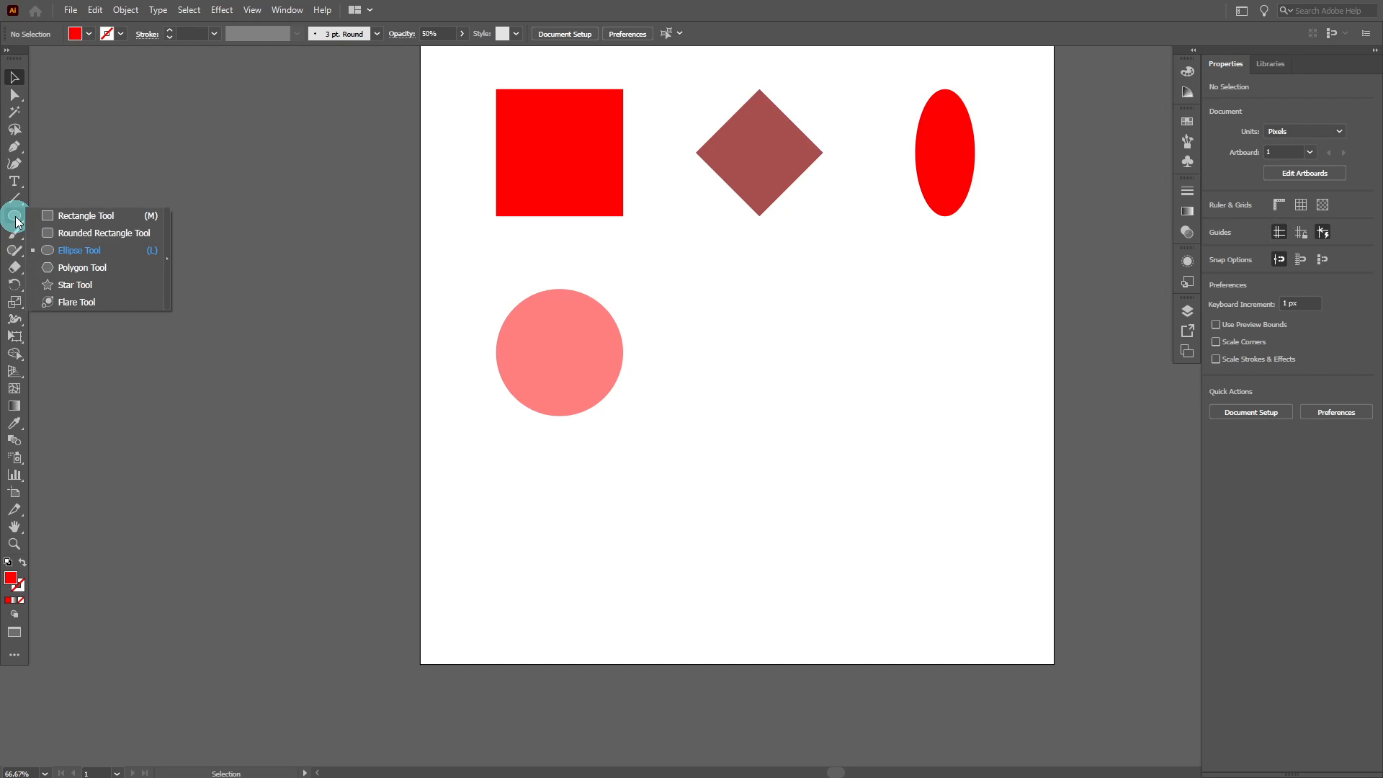
click(75, 285)
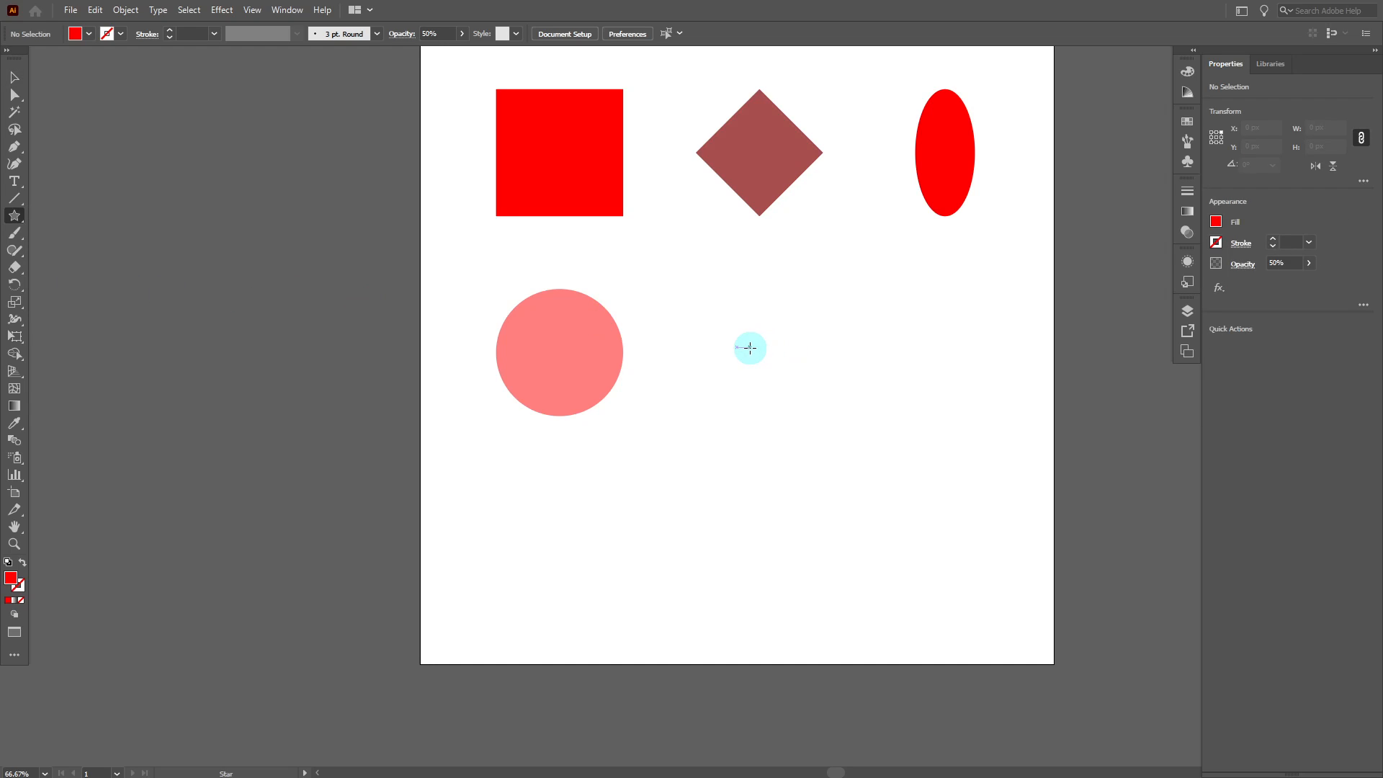
click(751, 321)
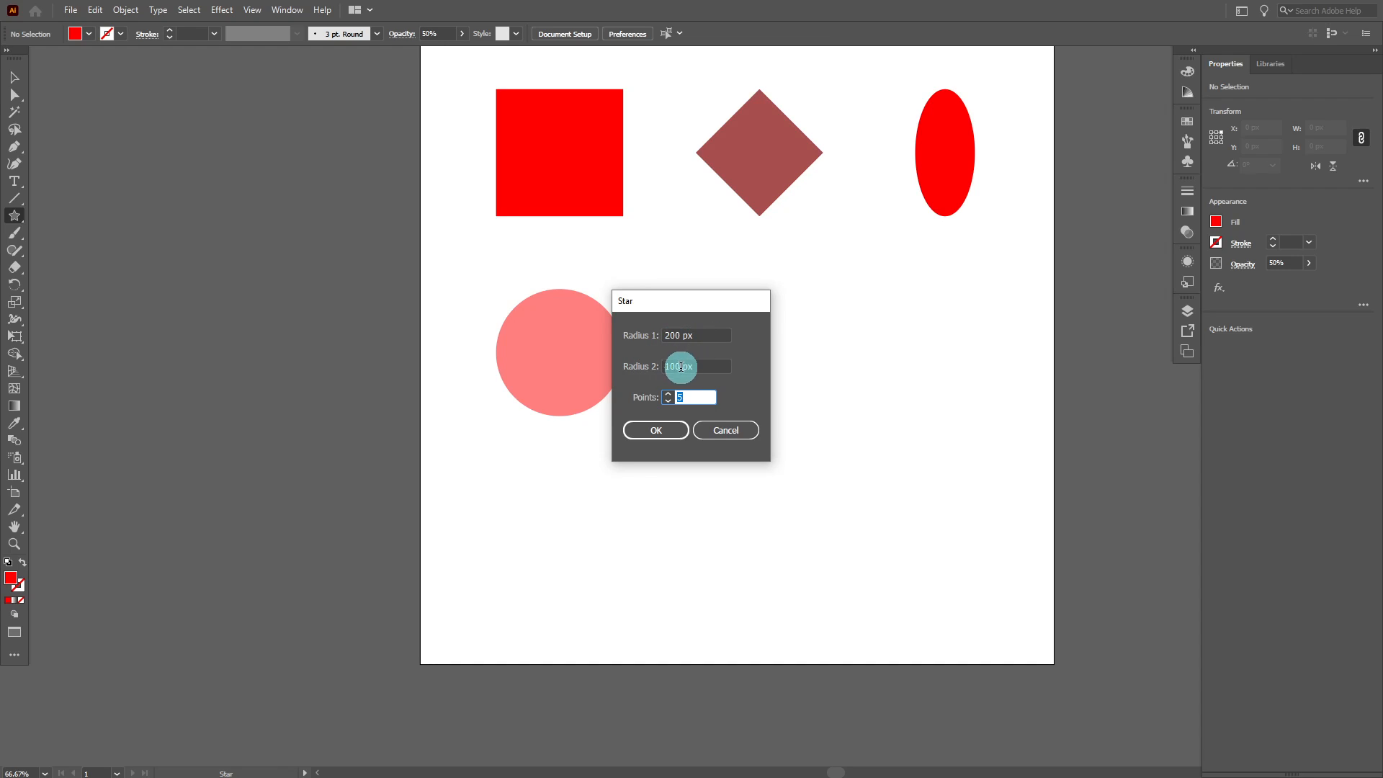
click(696, 397)
key(BackSpace)
text(1)
click(667, 437)
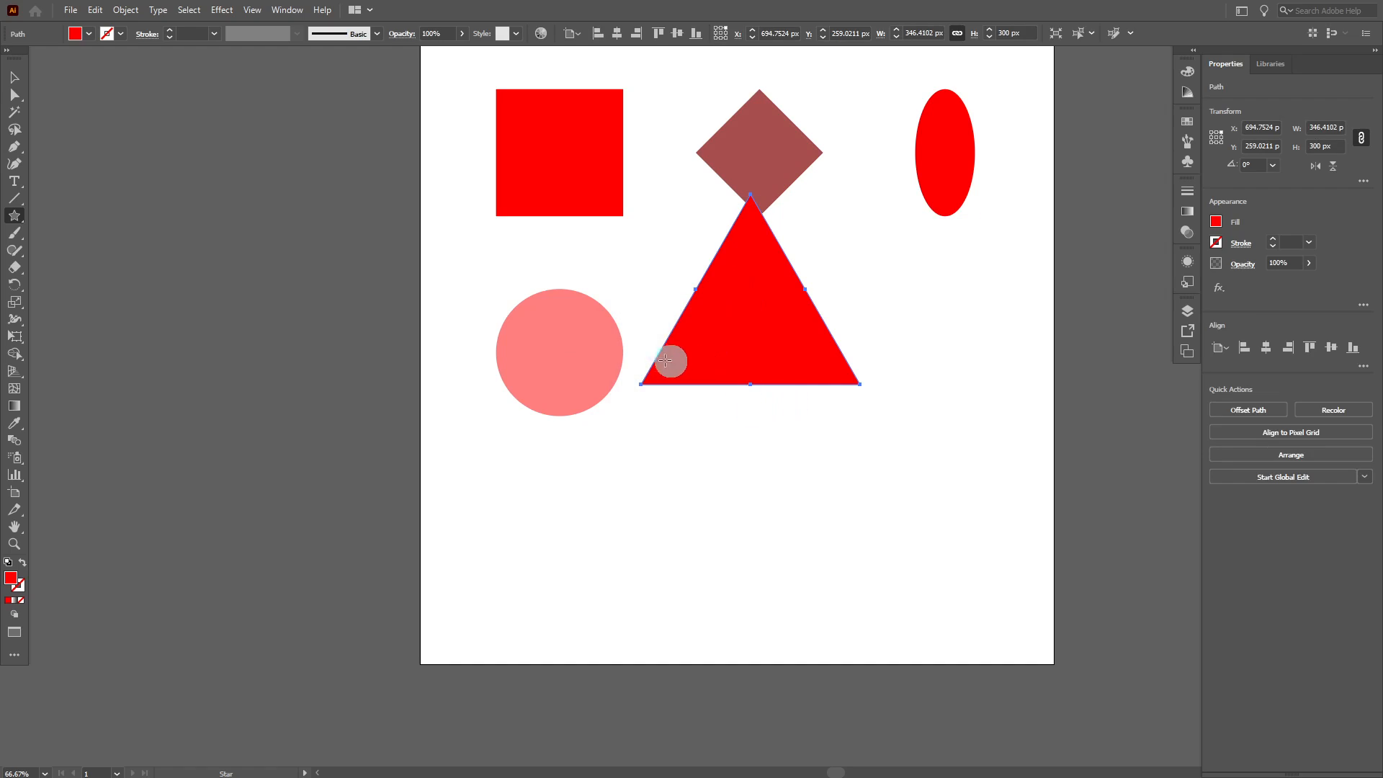
Step: Scale the triangle proportionally to a height of 200 px and center it horizontally on the artboard below the diamond
click(14, 77)
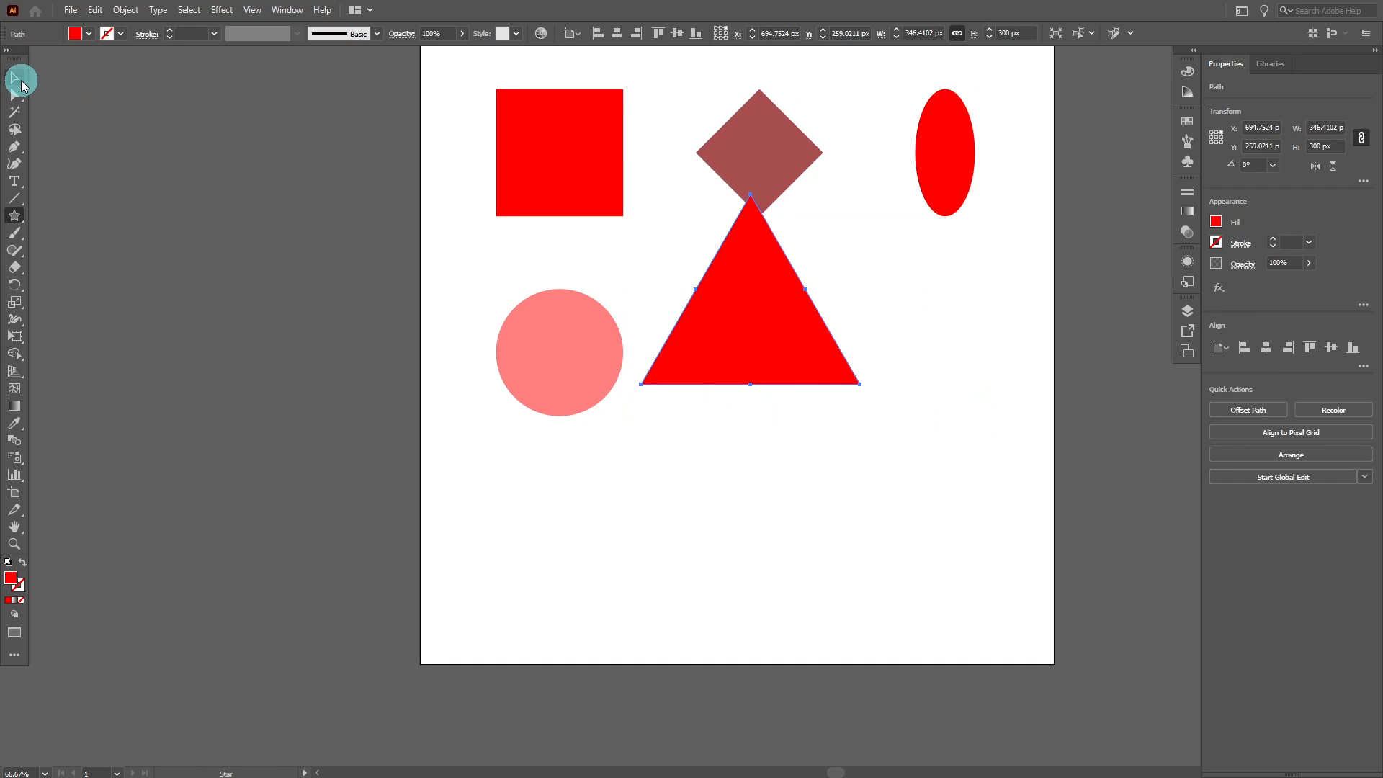
drag(786, 331, 791, 383)
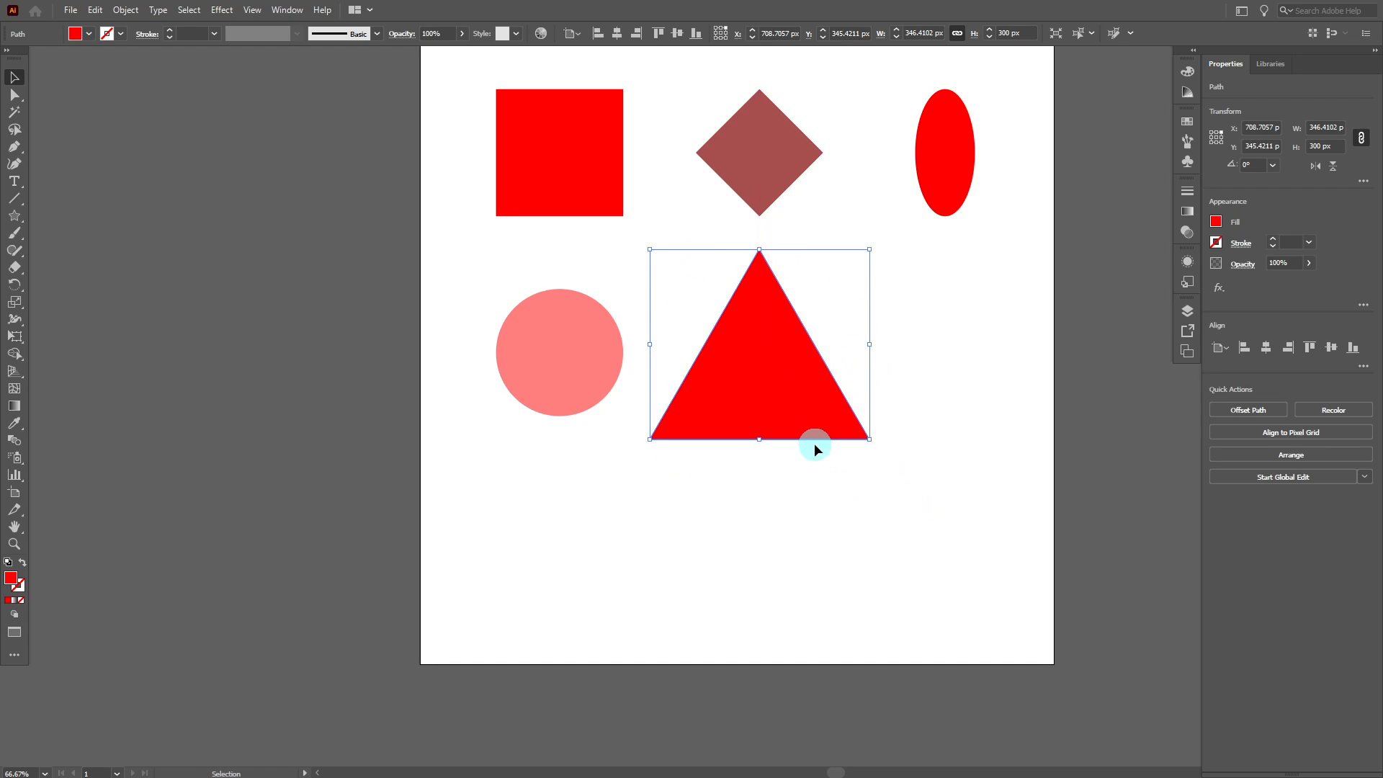
double_click(1014, 33)
key(Return)
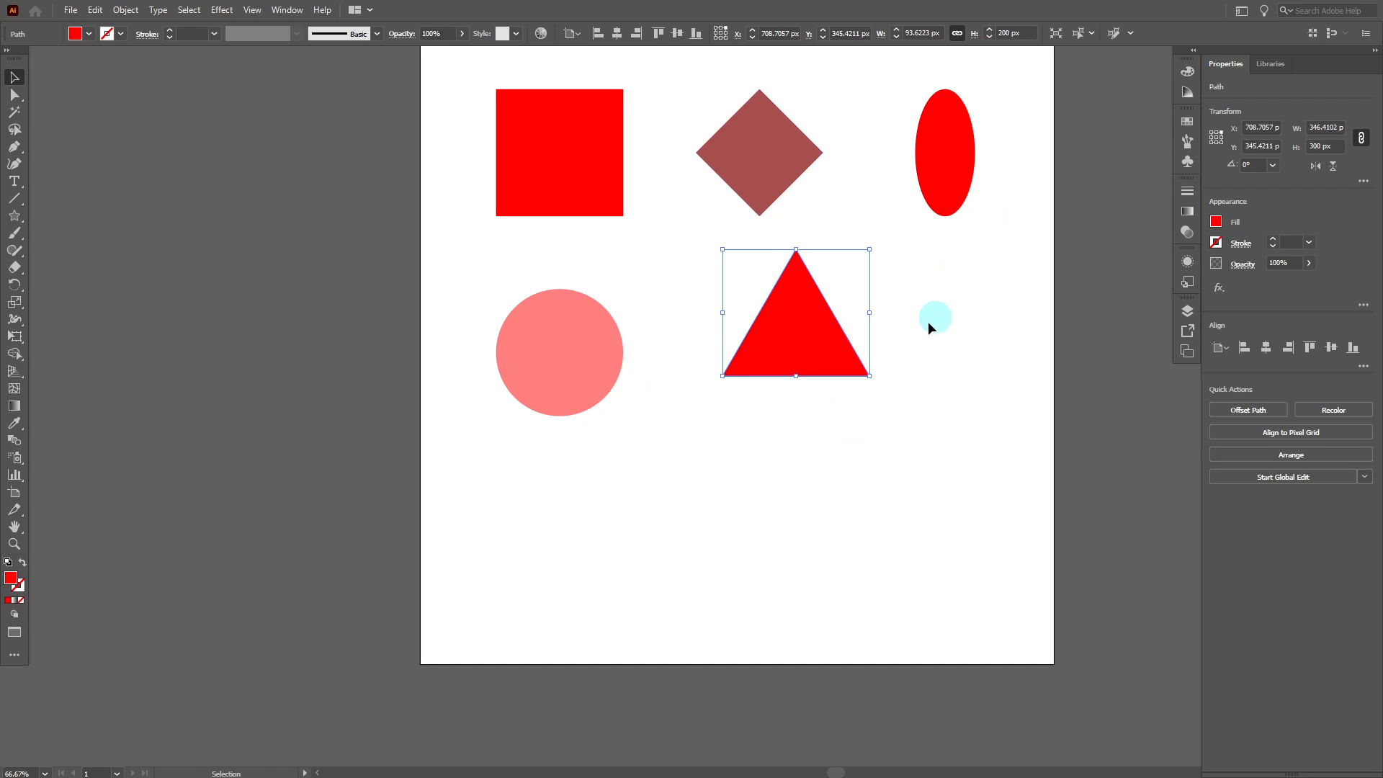
drag(820, 338, 774, 465)
scroll(685, 288, up, 2)
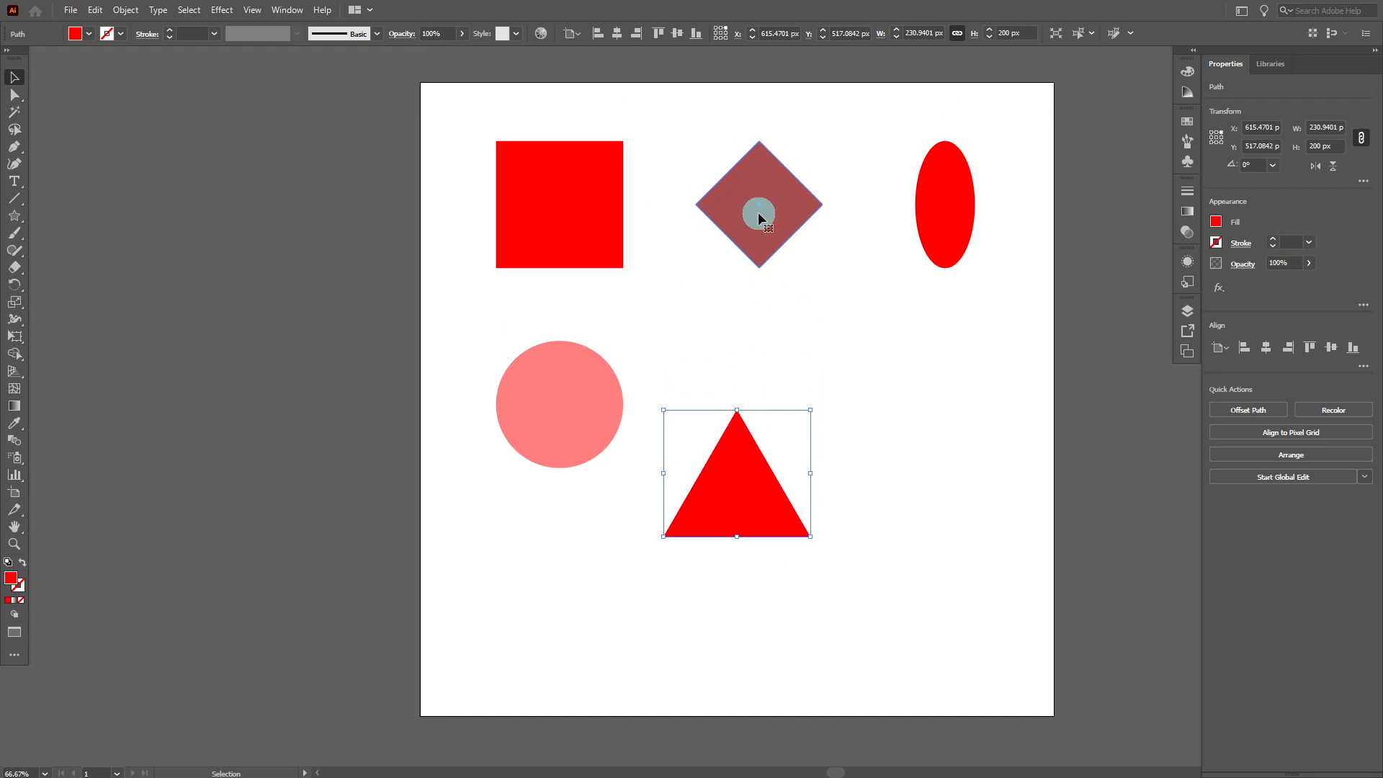
Step: Shift the diamond left so it is centered above the triangle, and move the ellipse slightly left along its row
click(759, 216)
drag(781, 209, 758, 207)
drag(941, 234, 912, 232)
scroll(649, 274, up, 2)
Step: Move the square slightly left and line the circle up directly beneath it
click(587, 288)
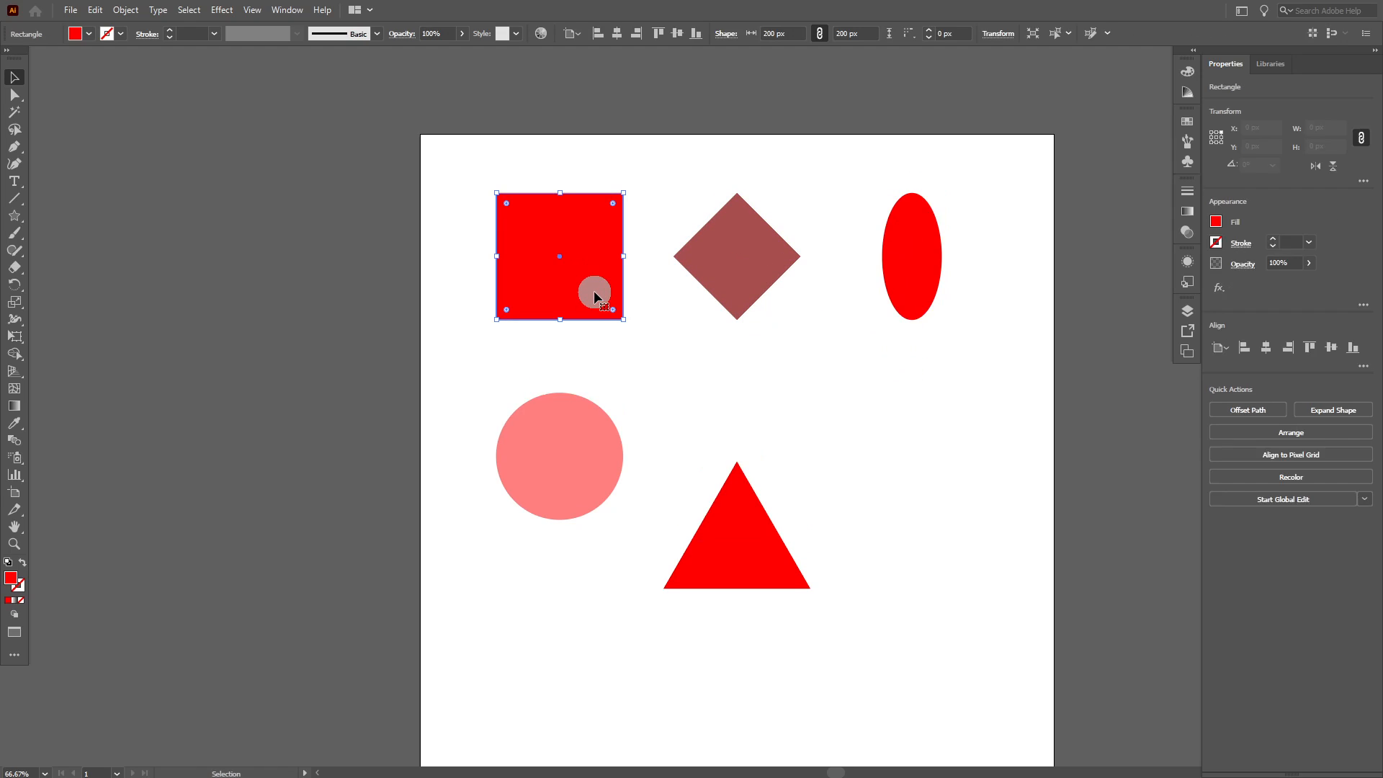
drag(595, 295, 580, 295)
click(642, 349)
drag(606, 470, 585, 460)
click(694, 401)
click(586, 469)
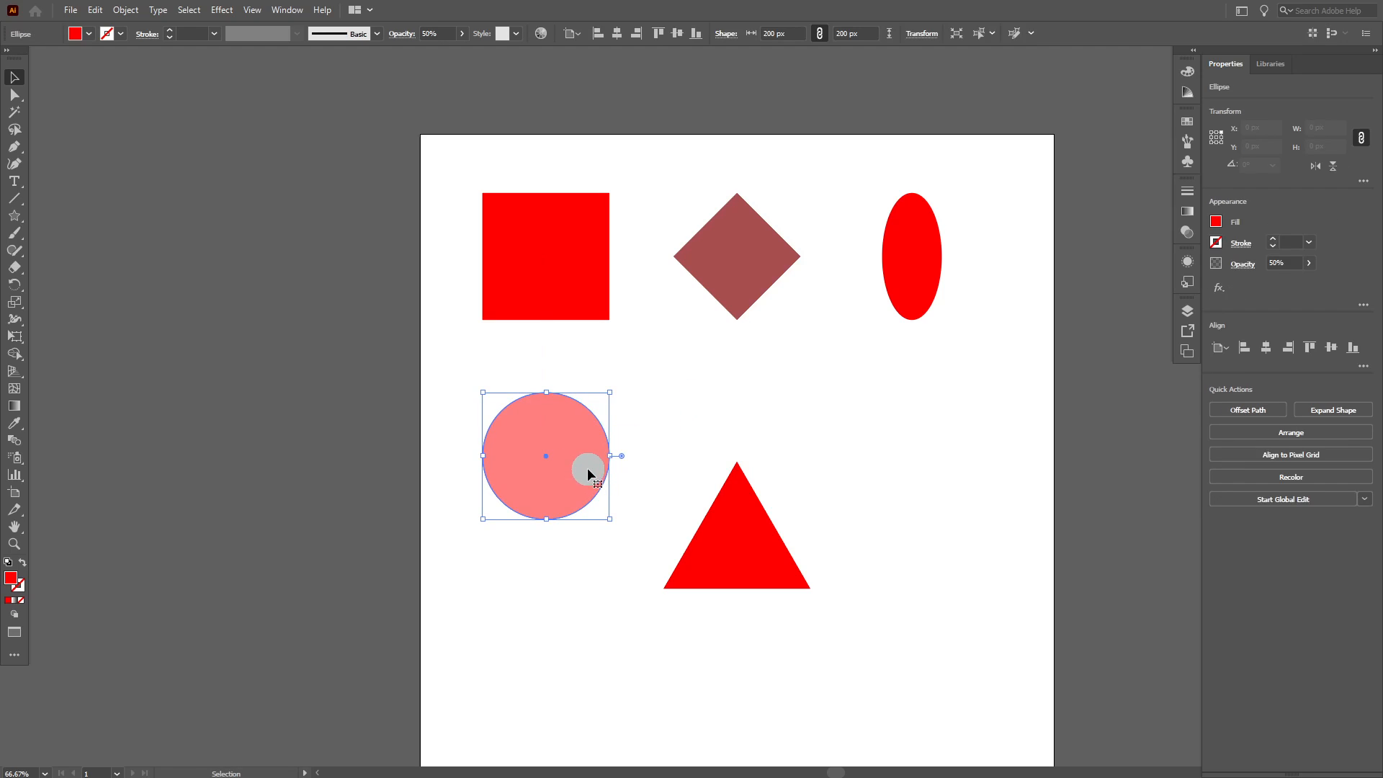
key(ctrl+z)
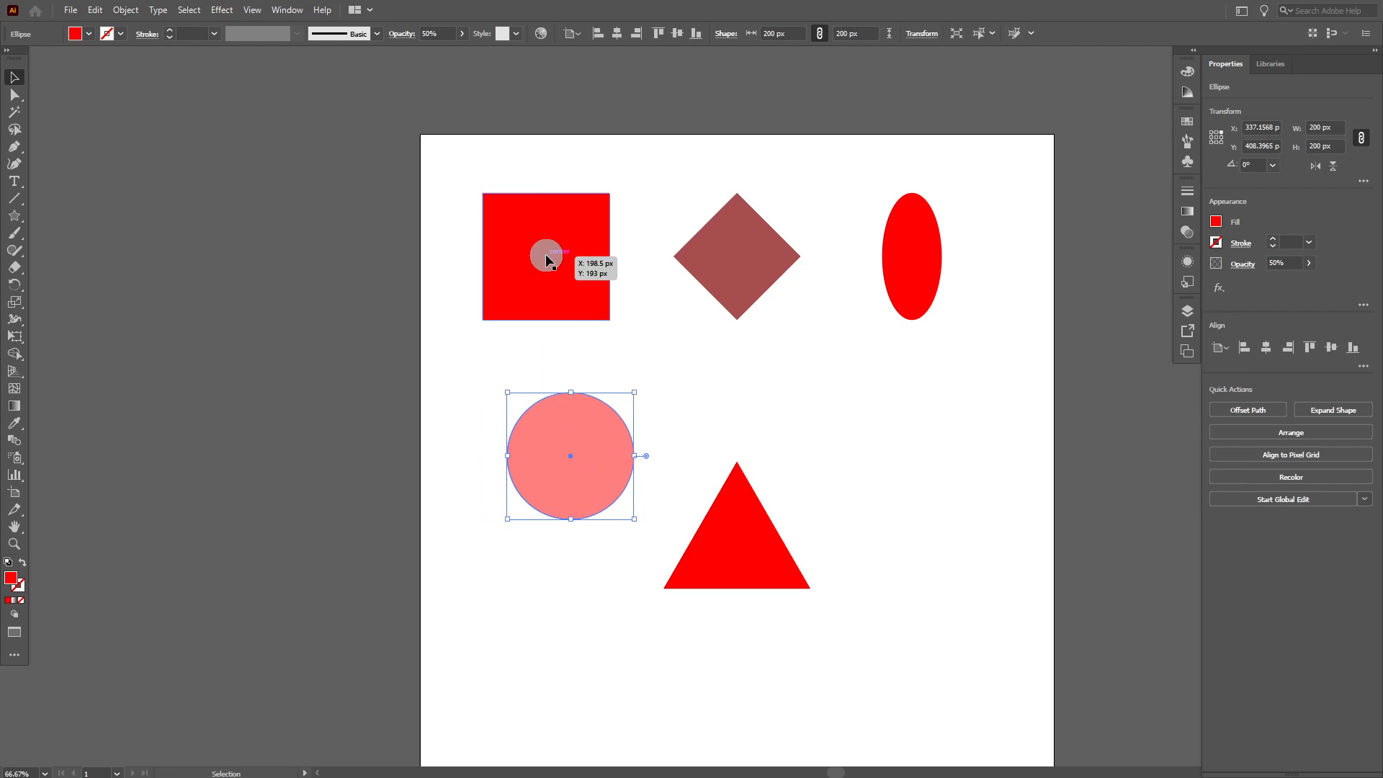
mouse_move(617, 470)
mouse_down()
mouse_move(598, 470)
mouse_move(642, 469)
mouse_move(590, 473)
mouse_up()
Step: Move the triangle up level with the circle, keeping it centered beneath the diamond, and deselect it
click(779, 569)
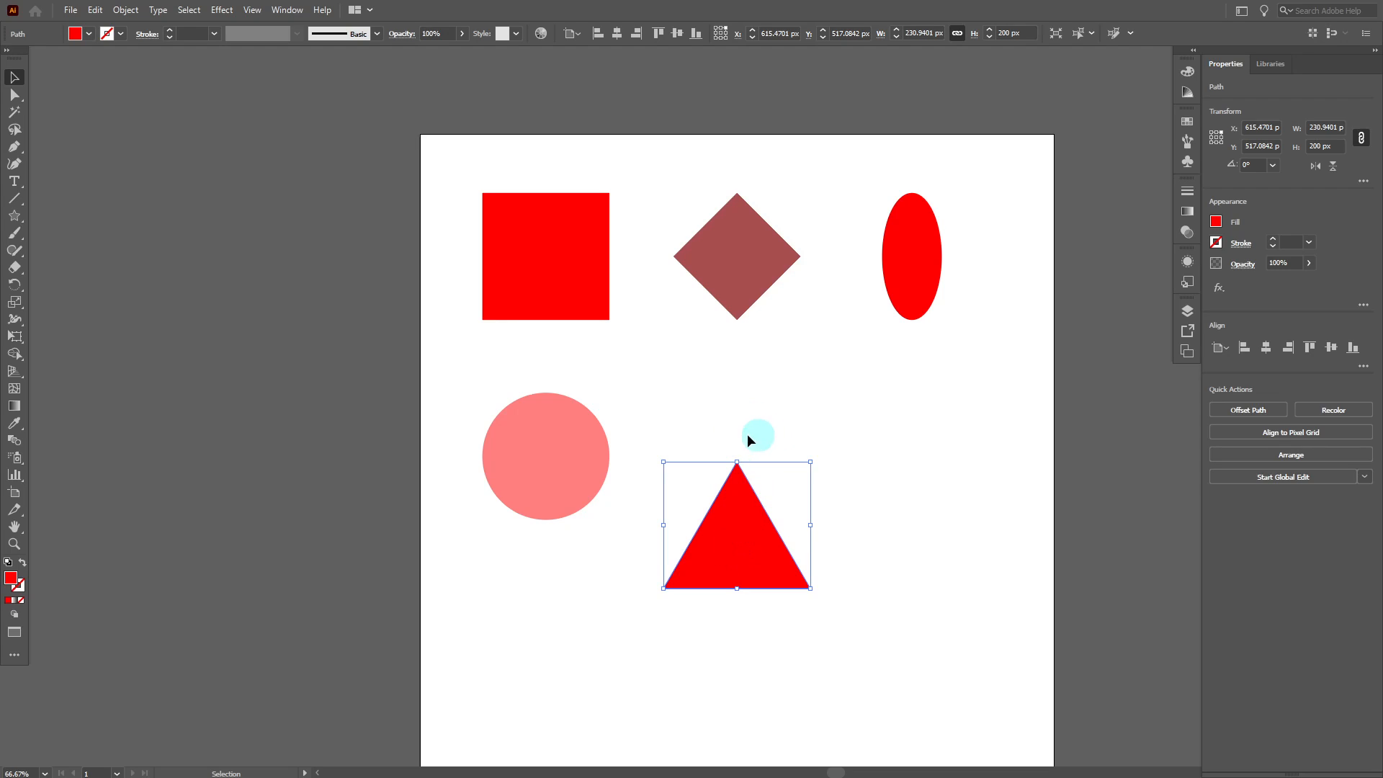
drag(763, 577, 797, 438)
key(ctrl+z)
key(ctrl+z)
click(870, 566)
scroll(743, 589, up, 1)
click(957, 485)
scroll(942, 485, down, 1)
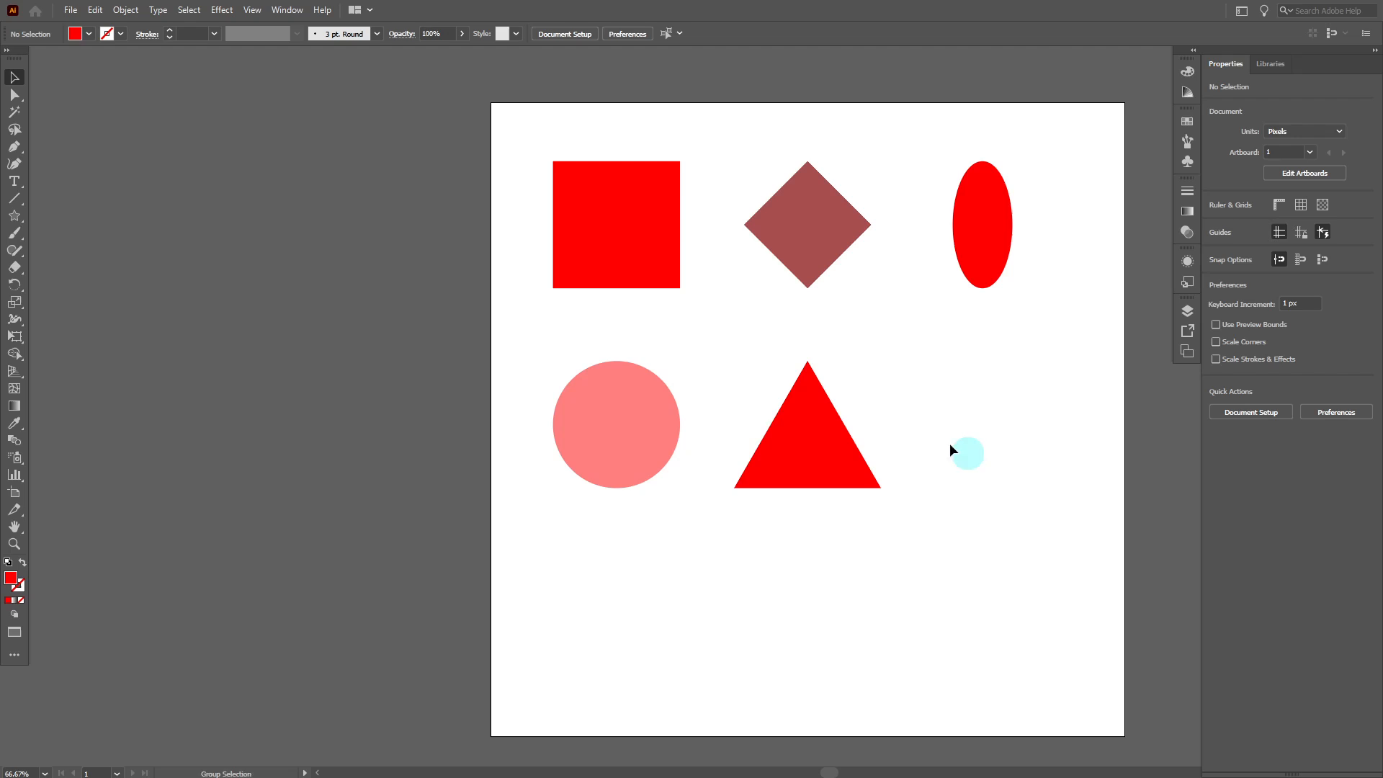
Step: Create a five-pointed star beside the triangle with radii of 200 px and 100 px
click(16, 218)
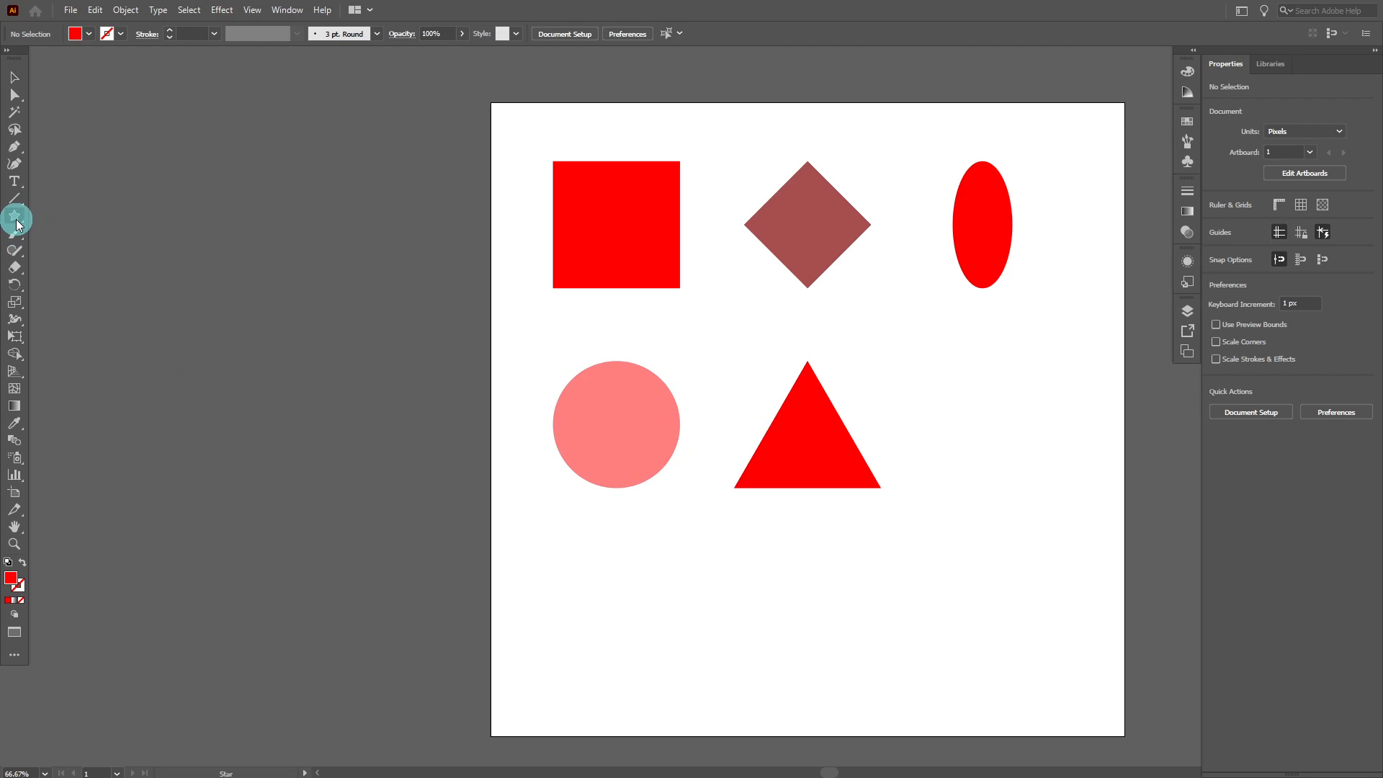
click(929, 387)
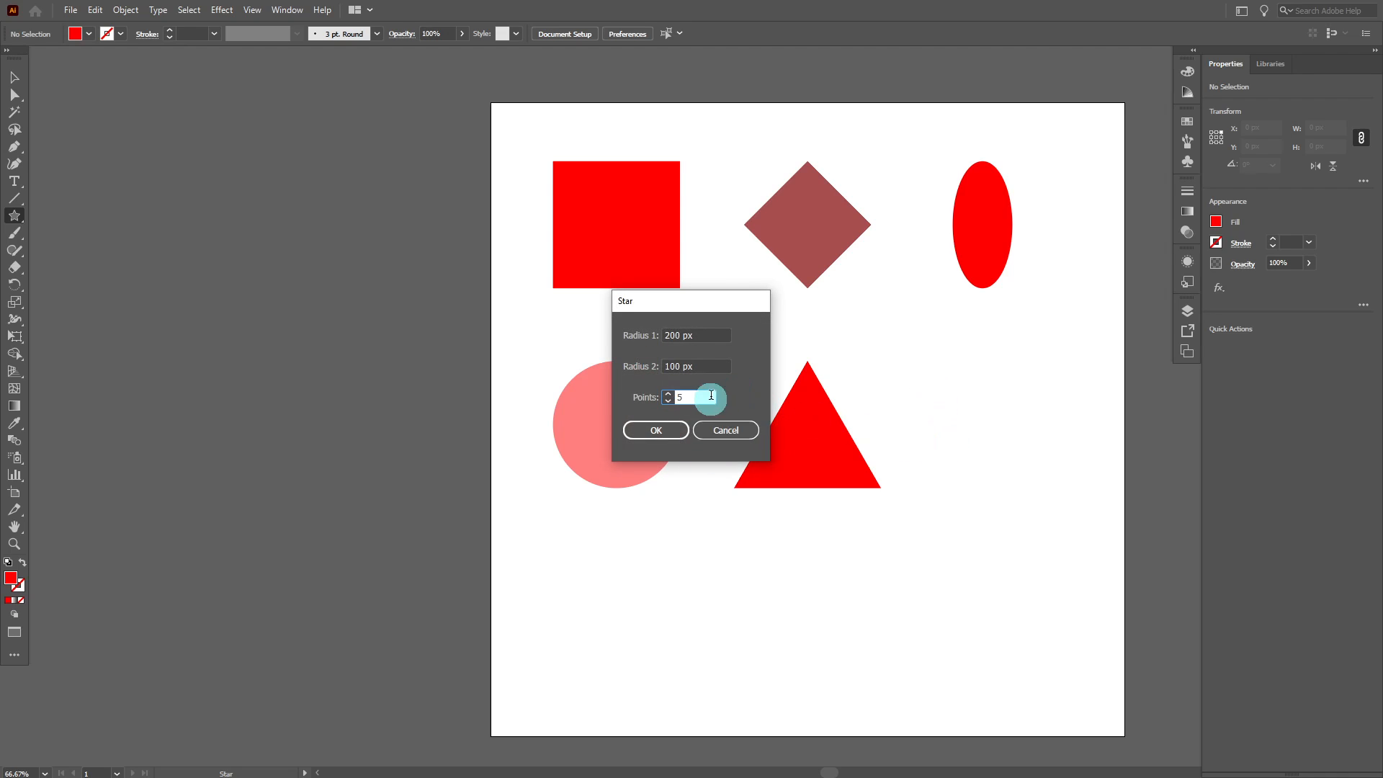
drag(711, 395, 802, 438)
click(668, 431)
key(ctrl+1)
key(v)
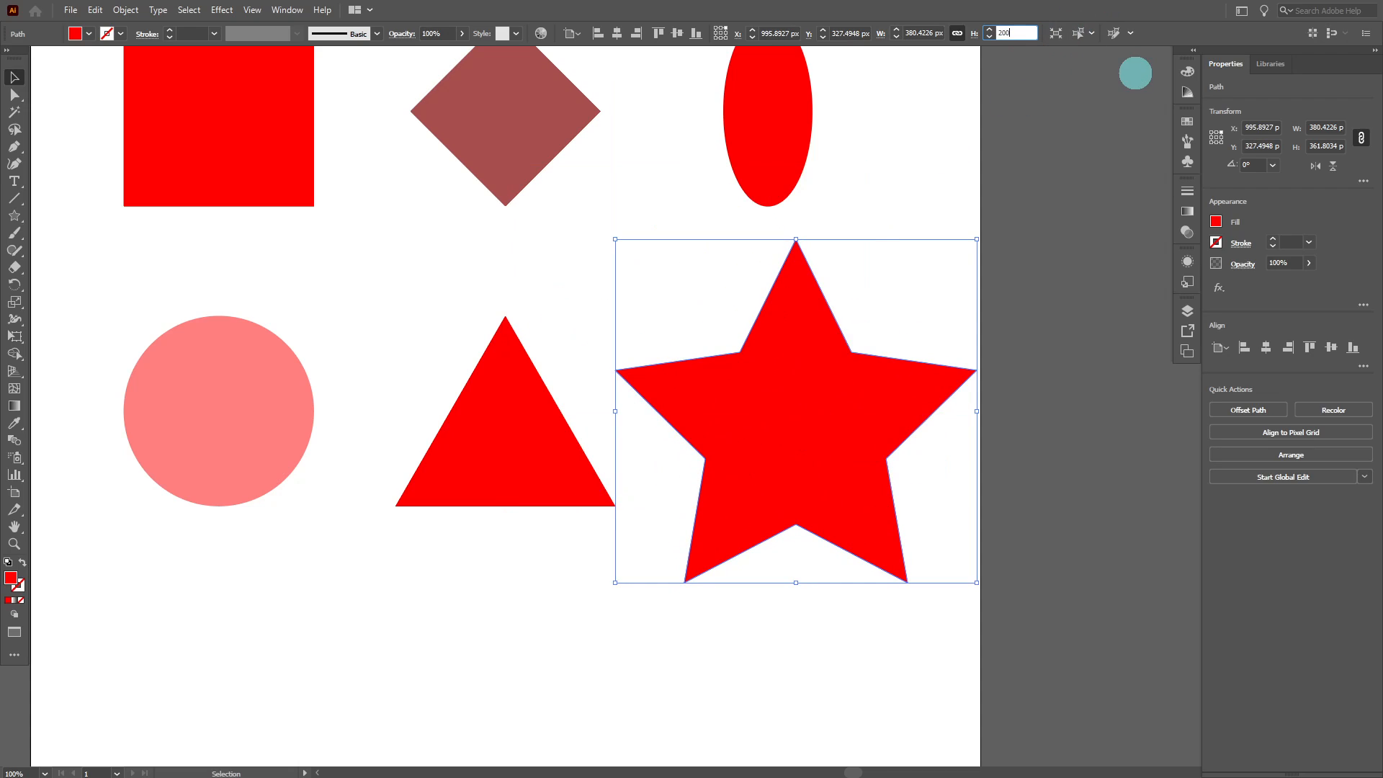
Step: Scale the star proportionally to a height of 200 px and center it beneath the ellipse, level with the triangle
text(200)
key(Return)
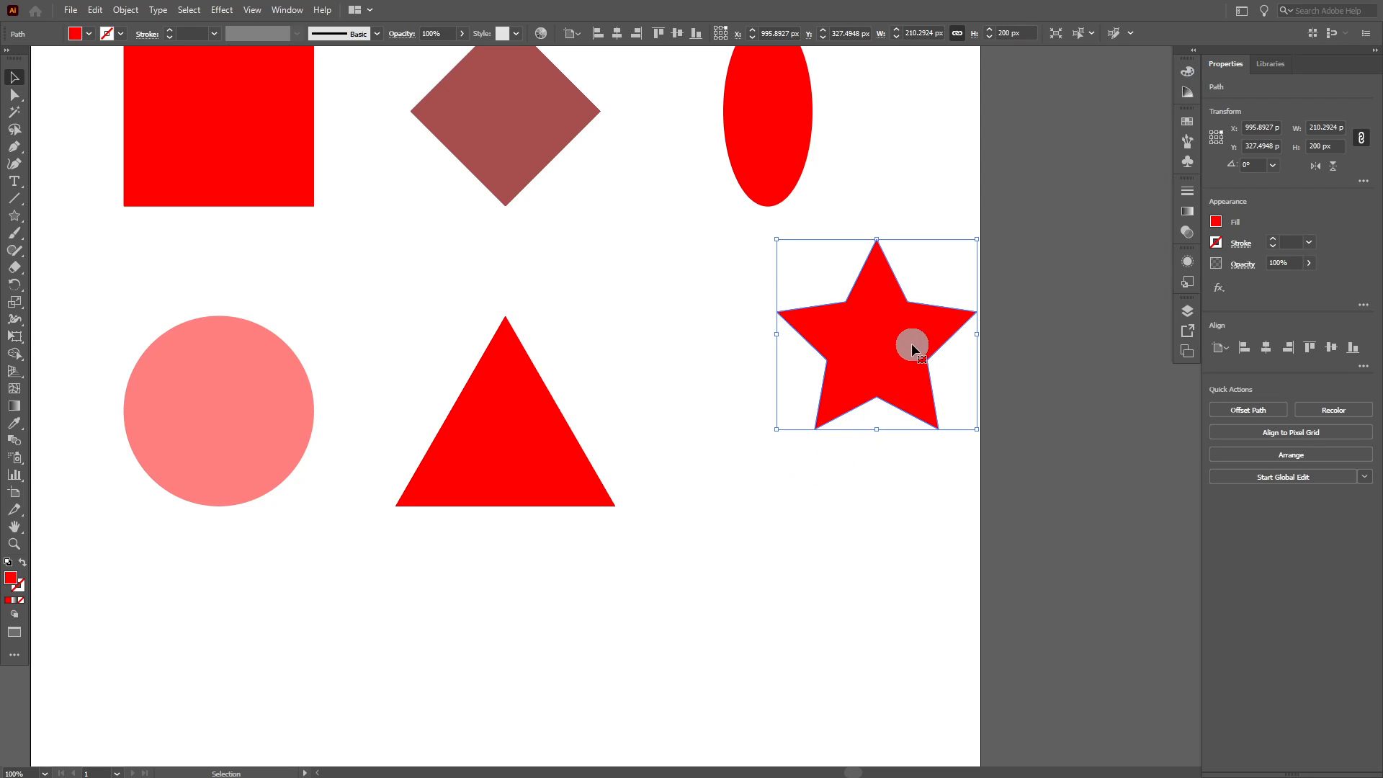
drag(911, 344, 802, 461)
click(817, 574)
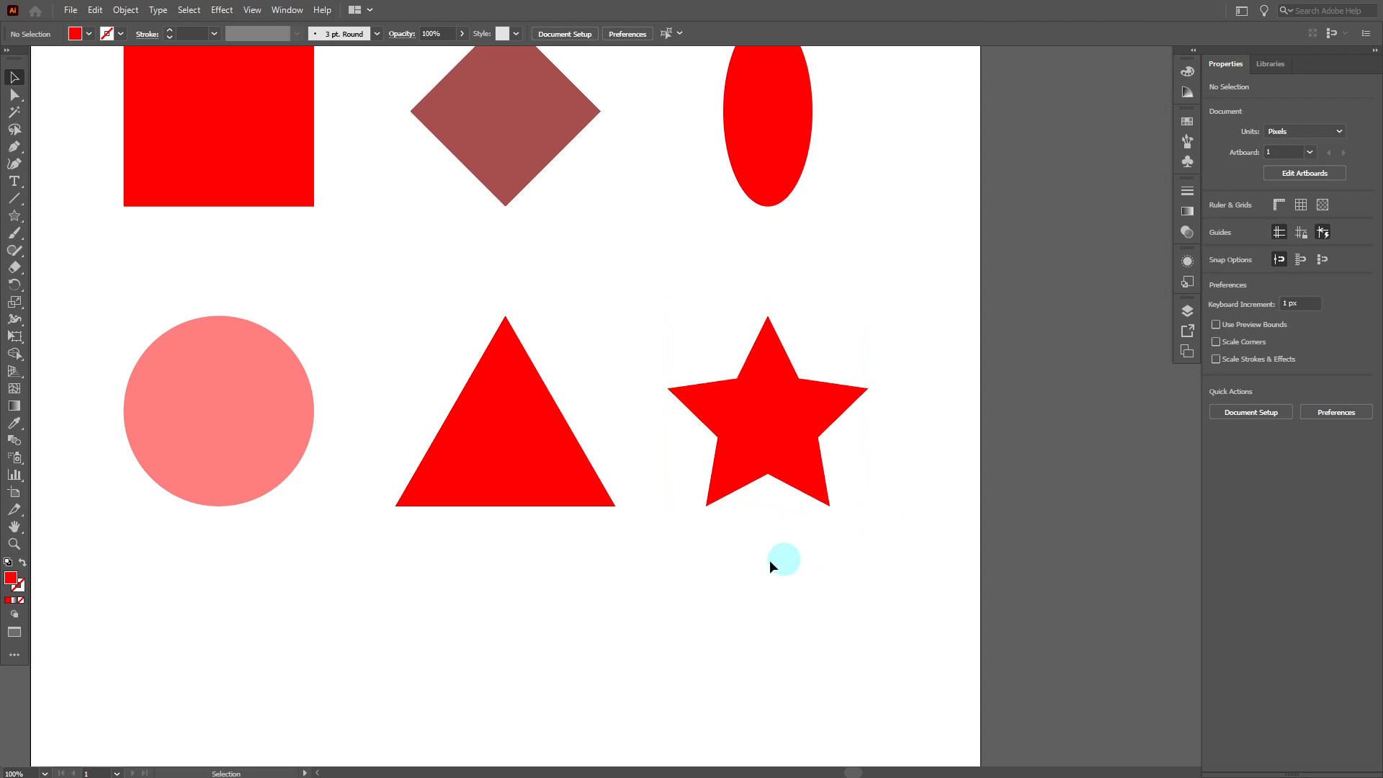
Step: Select the circle, triangle and star together to check the height of their row, and deselect them
scroll(770, 559, down, 1)
drag(737, 533, 275, 461)
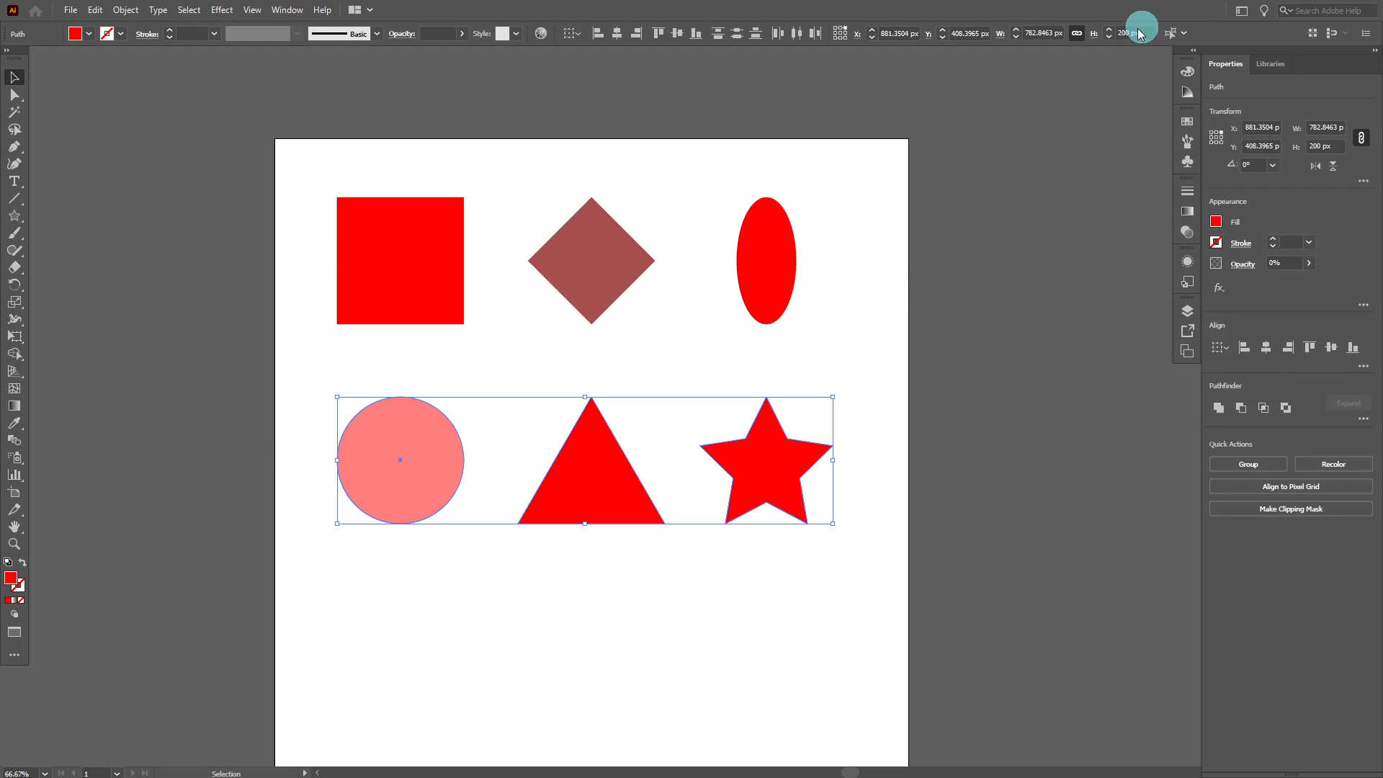
click(785, 635)
scroll(828, 631, down, 2)
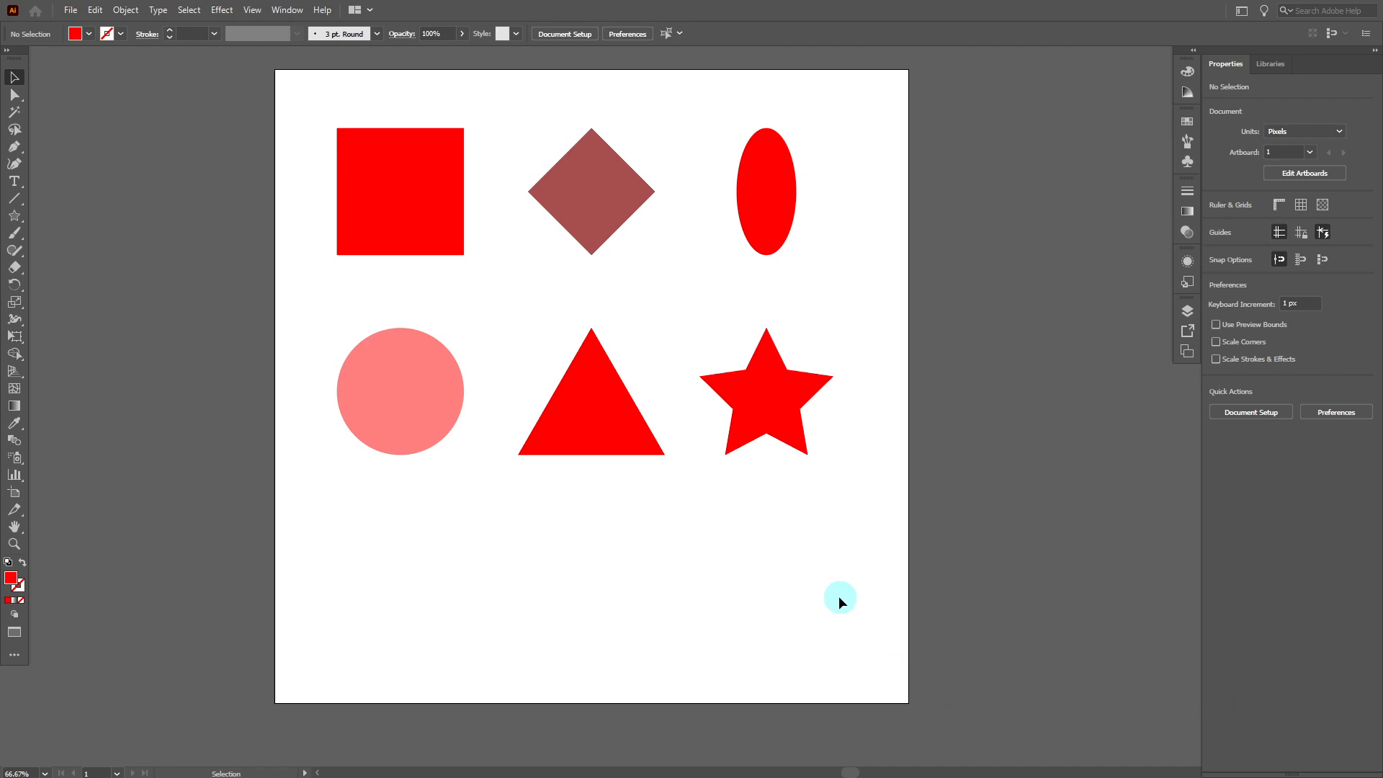
scroll(689, 482, down, 1)
scroll(412, 469, up, 1)
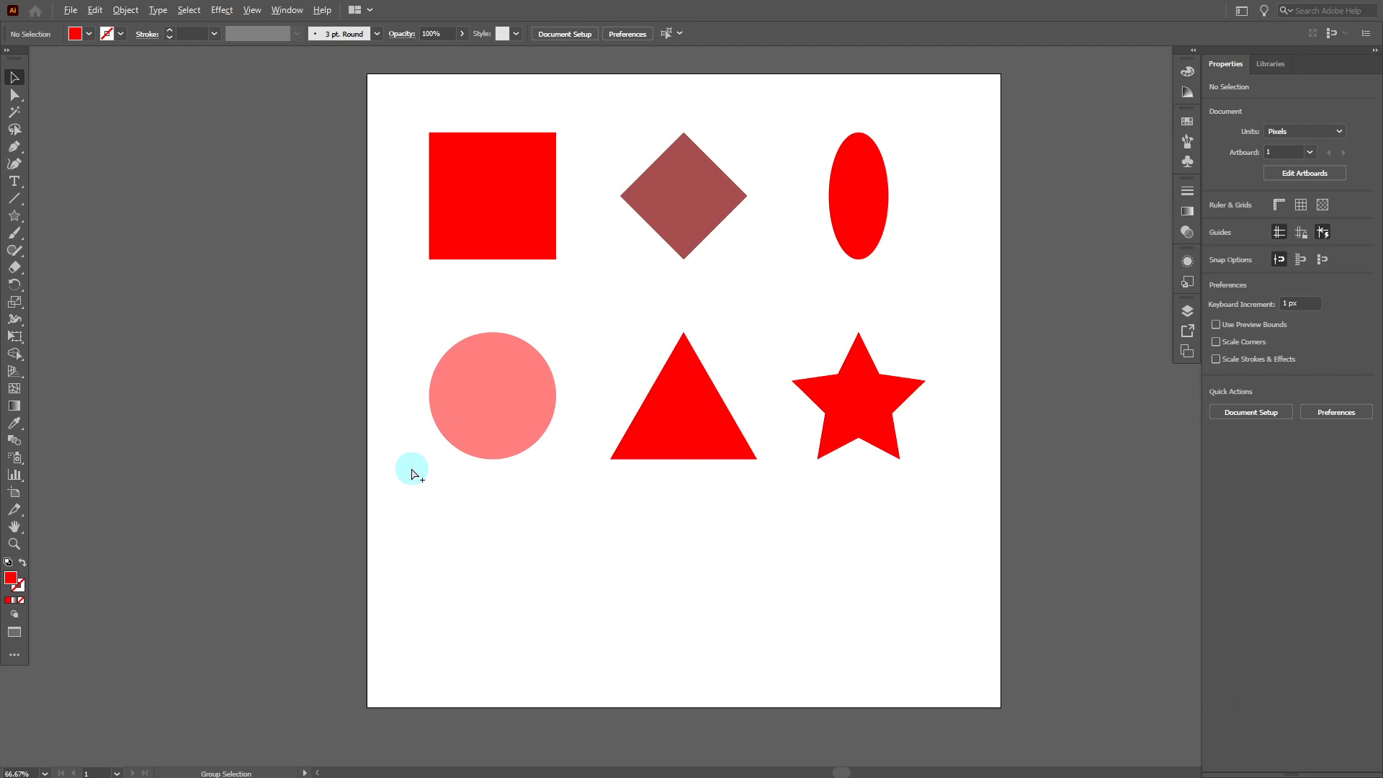
scroll(419, 463, down, 1)
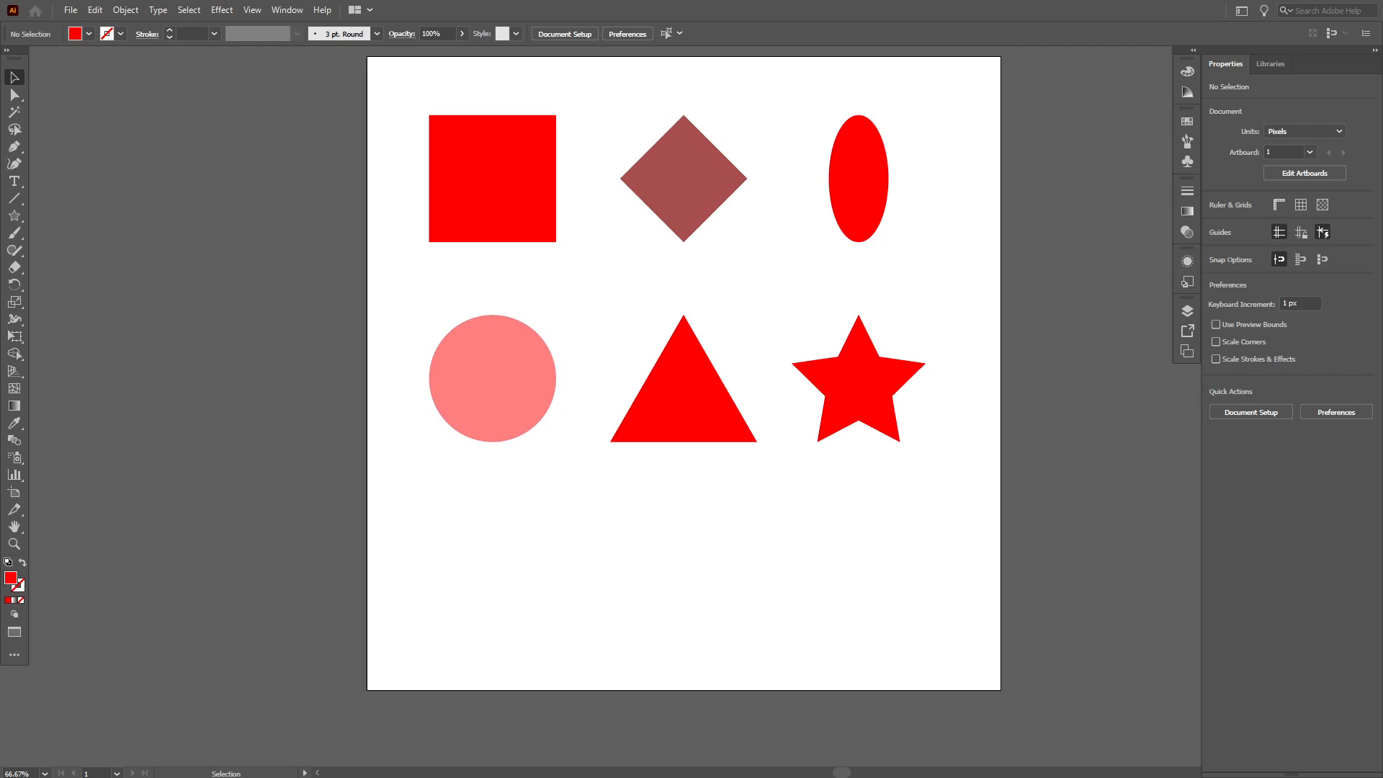
Step: Duplicate the red square straight down to below the circle, with equal spacing between the rows, and deselect the copy
click(531, 198)
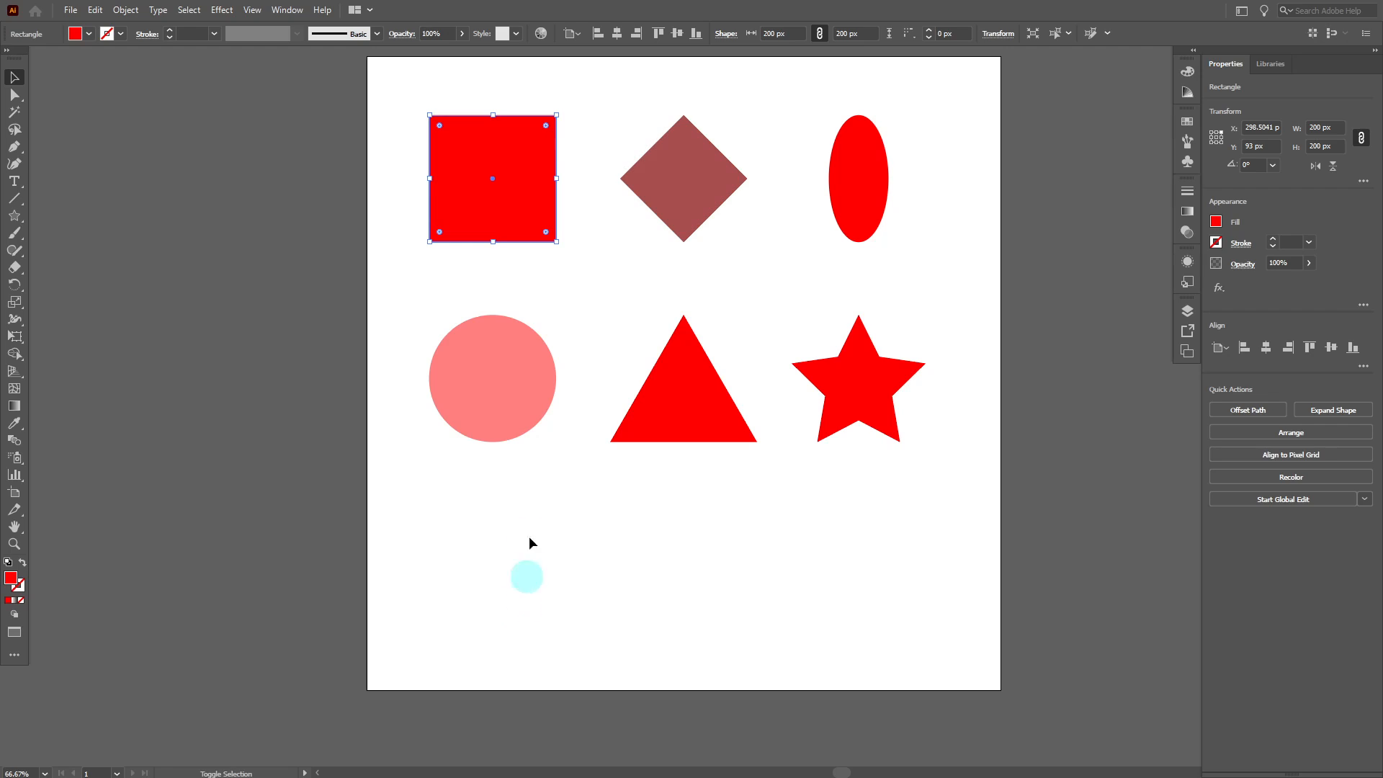
shift+click(534, 233)
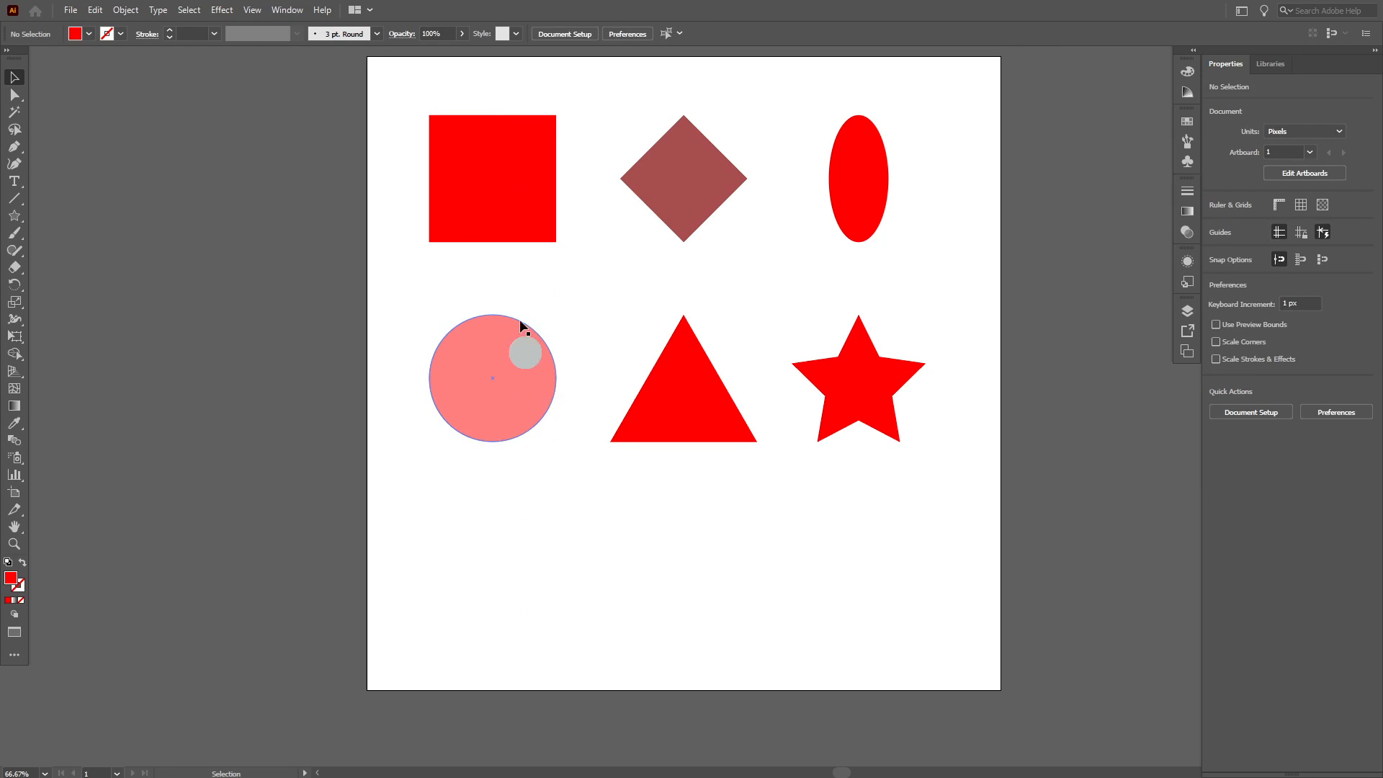
click(521, 201)
click(523, 299)
click(519, 205)
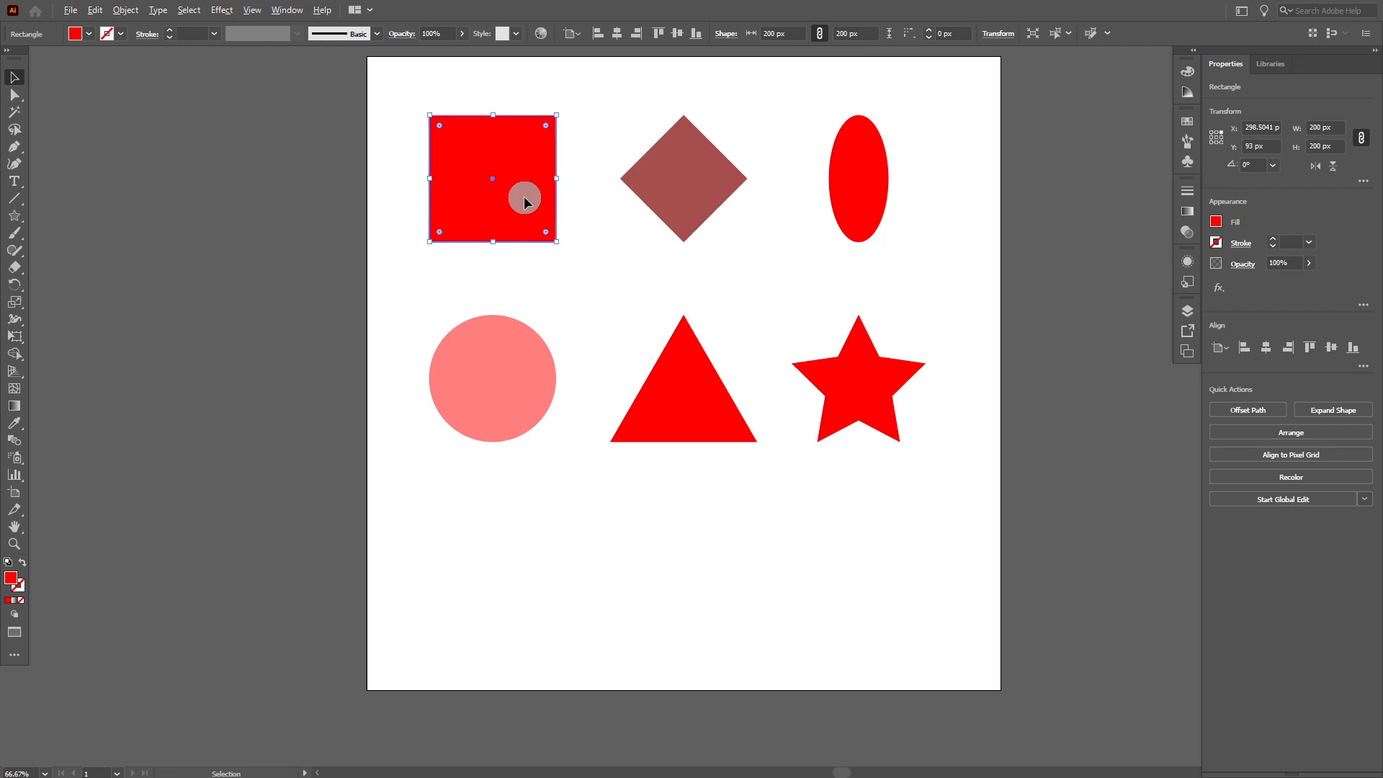
drag(525, 199, 517, 601)
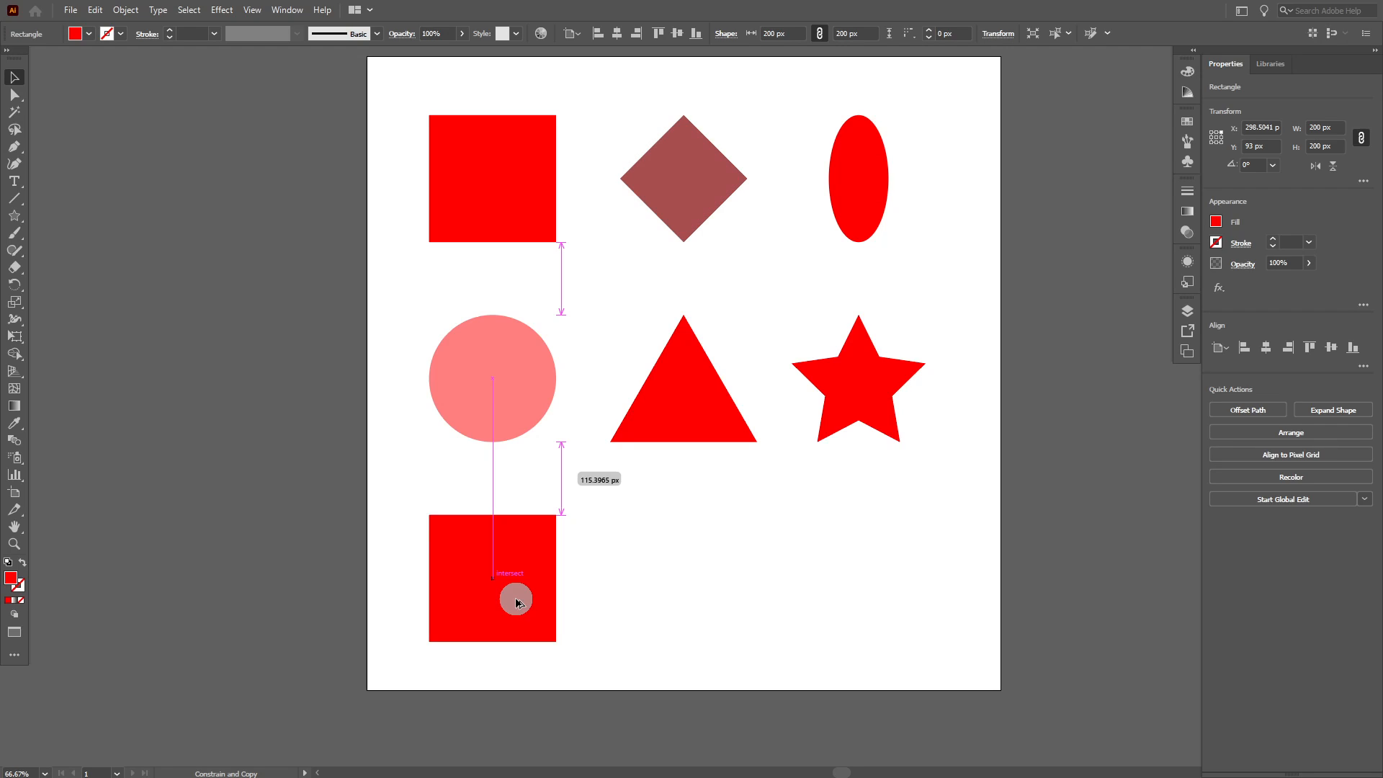
drag(516, 601, 518, 601)
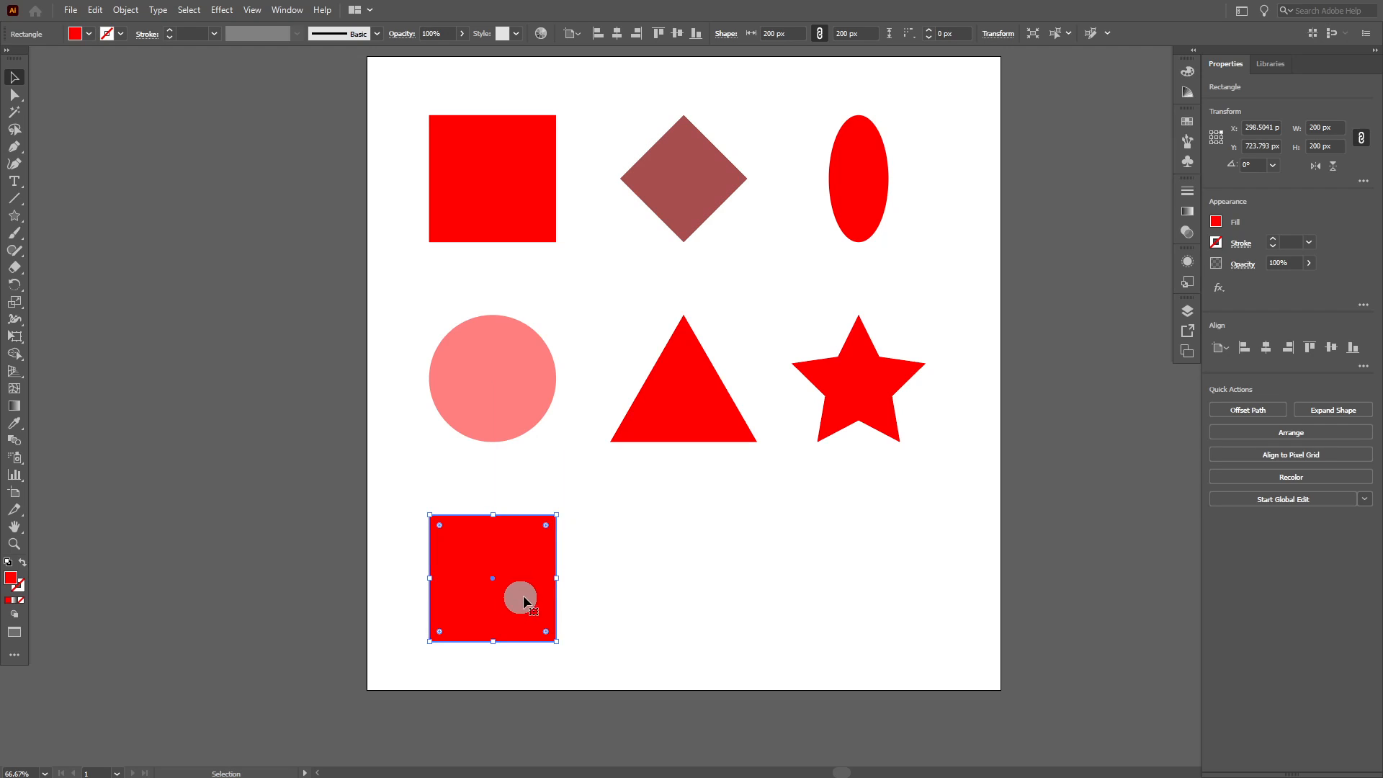
click(695, 590)
scroll(595, 573, up, 1)
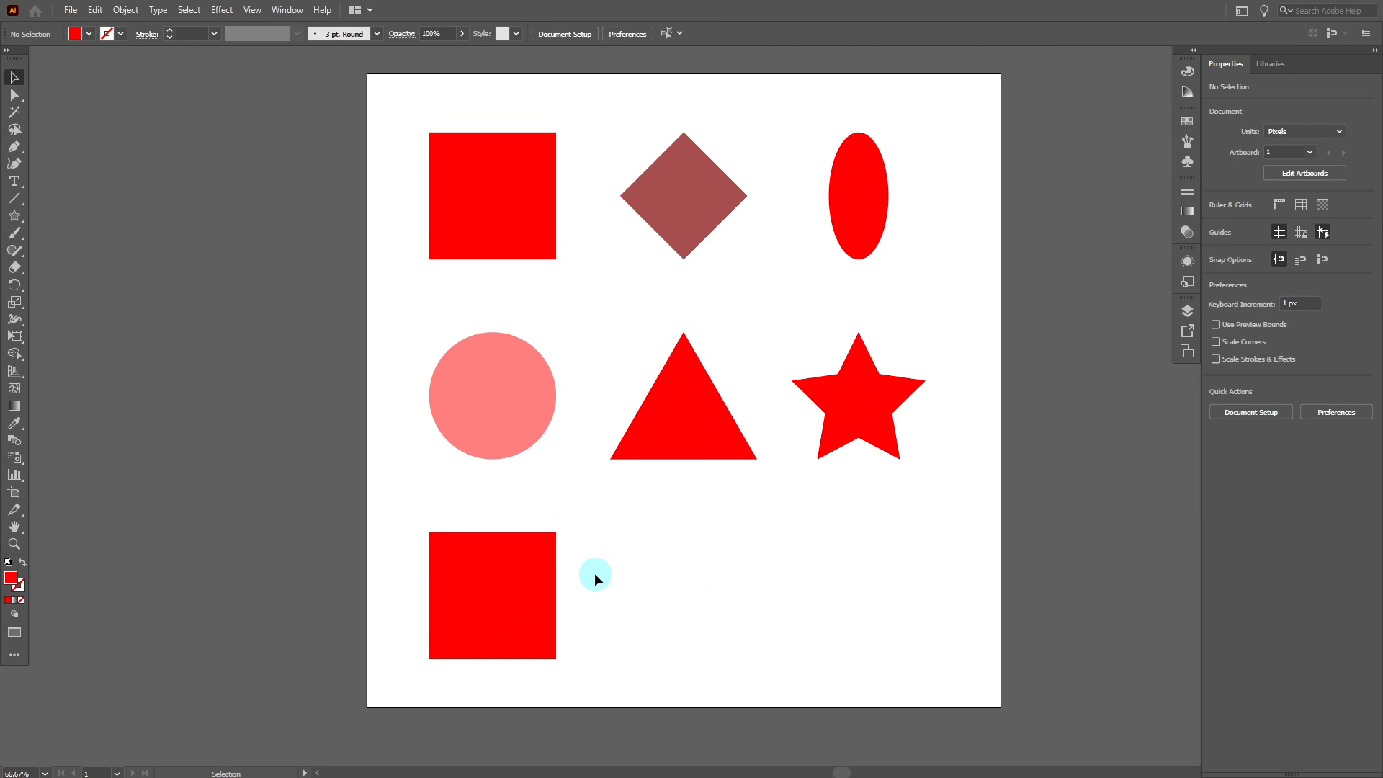
Step: Duplicate the circle onto the lower square so it is centered on the square's right edge, and deselect it
scroll(585, 456, down, 4)
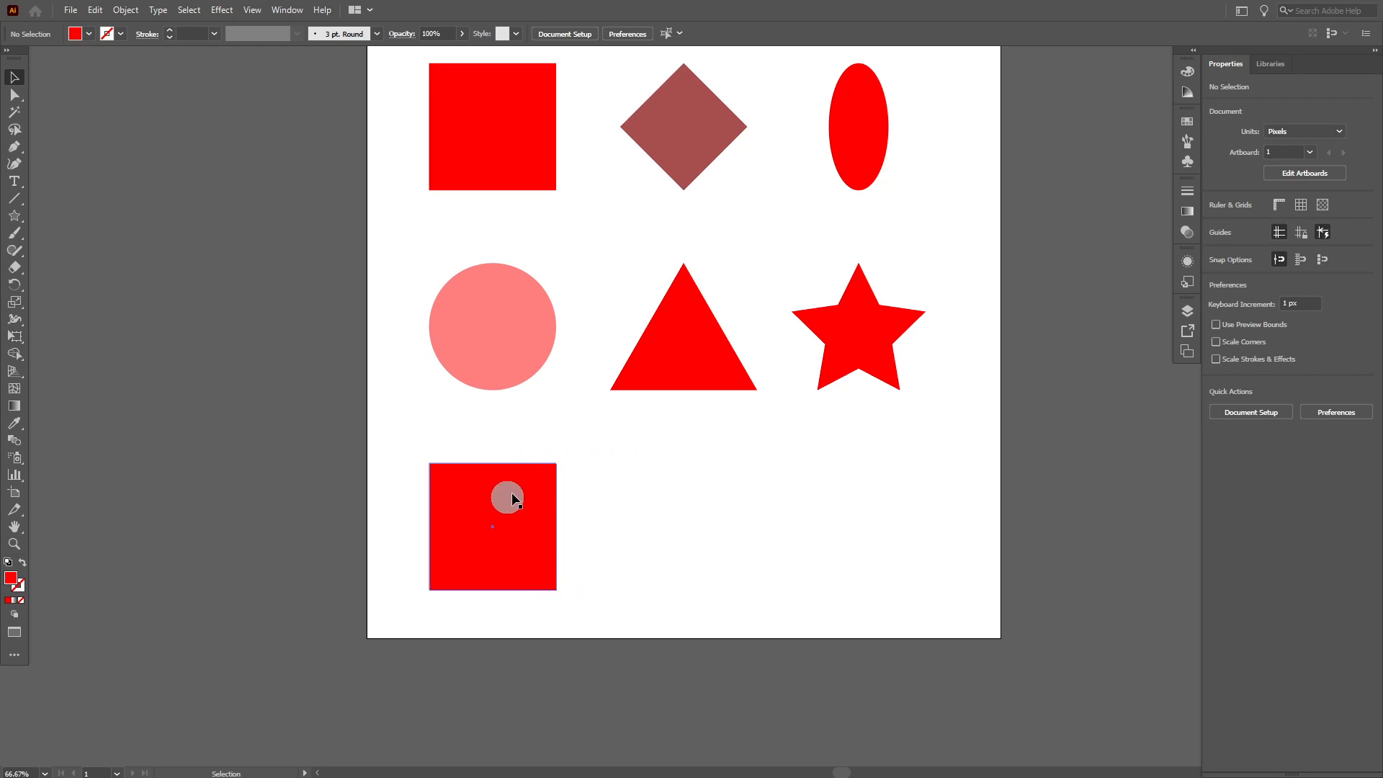
click(513, 344)
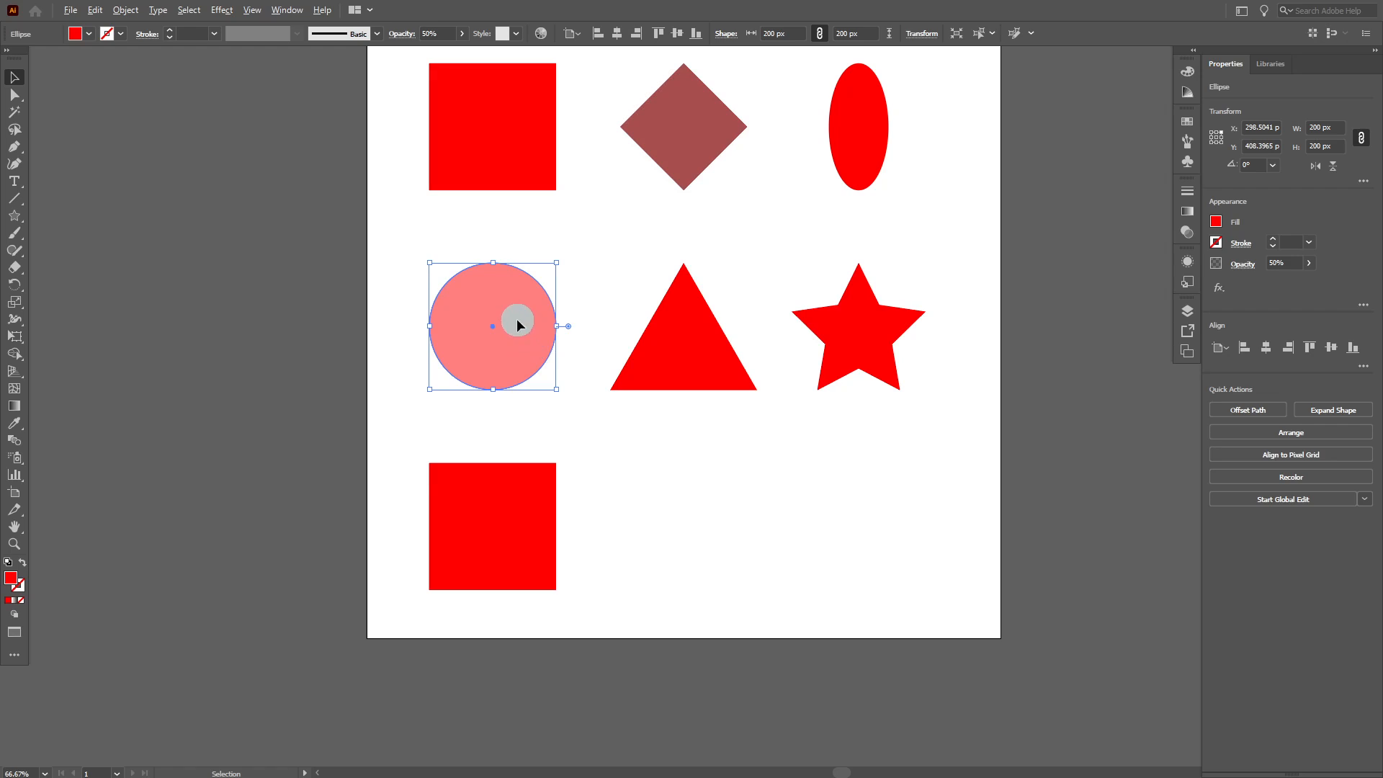
drag(519, 324, 578, 521)
click(728, 552)
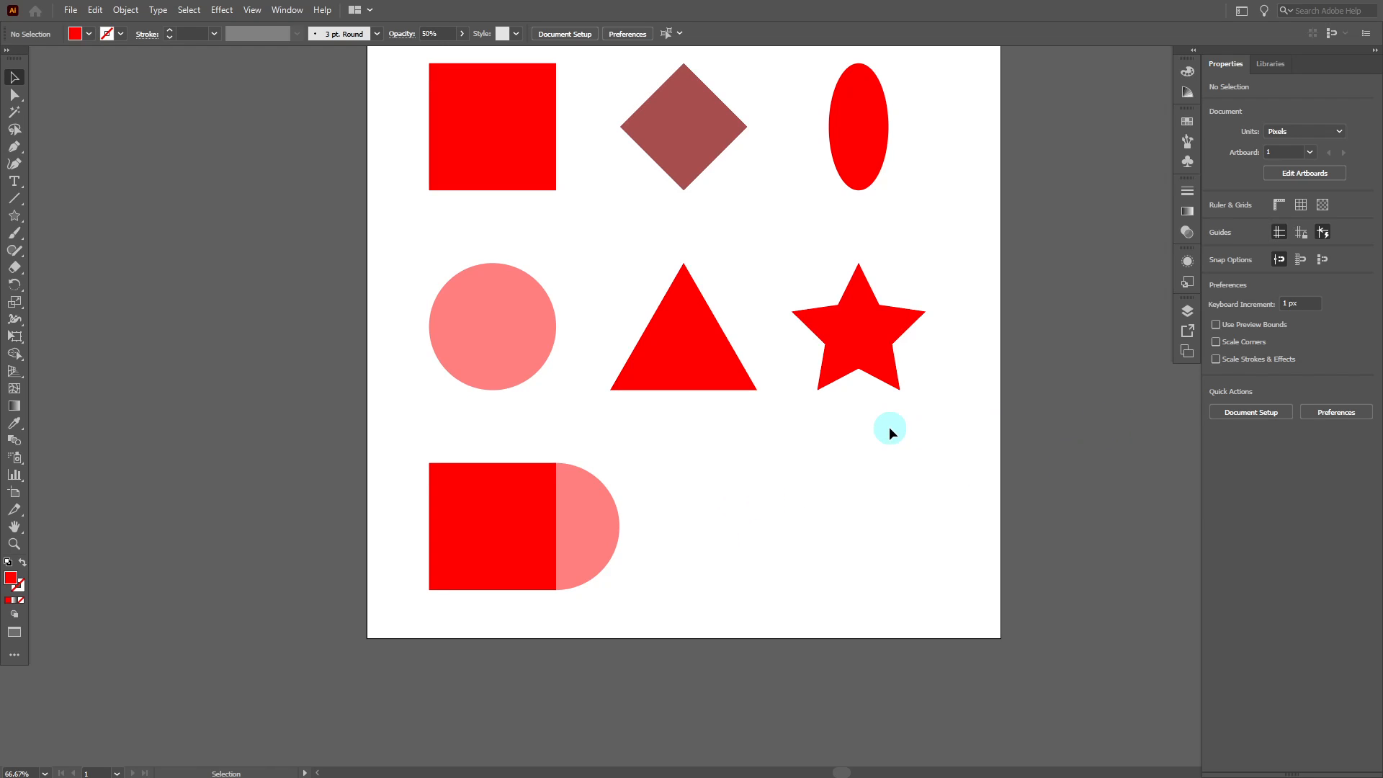
Step: Subtract the overlapping circle copy from the lower square with Minus Front, and undo the subtraction
drag(560, 577, 492, 535)
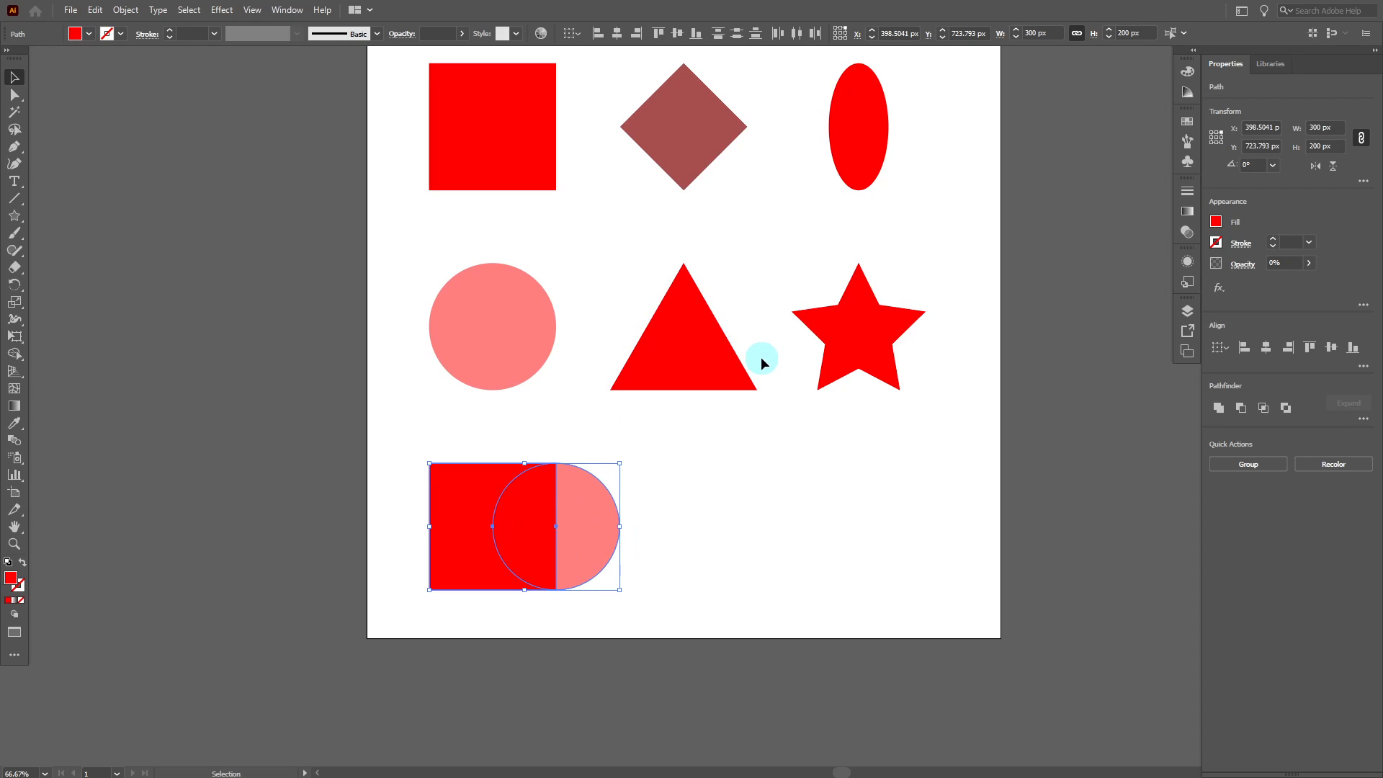
click(1241, 409)
click(763, 565)
key(ctrl+z)
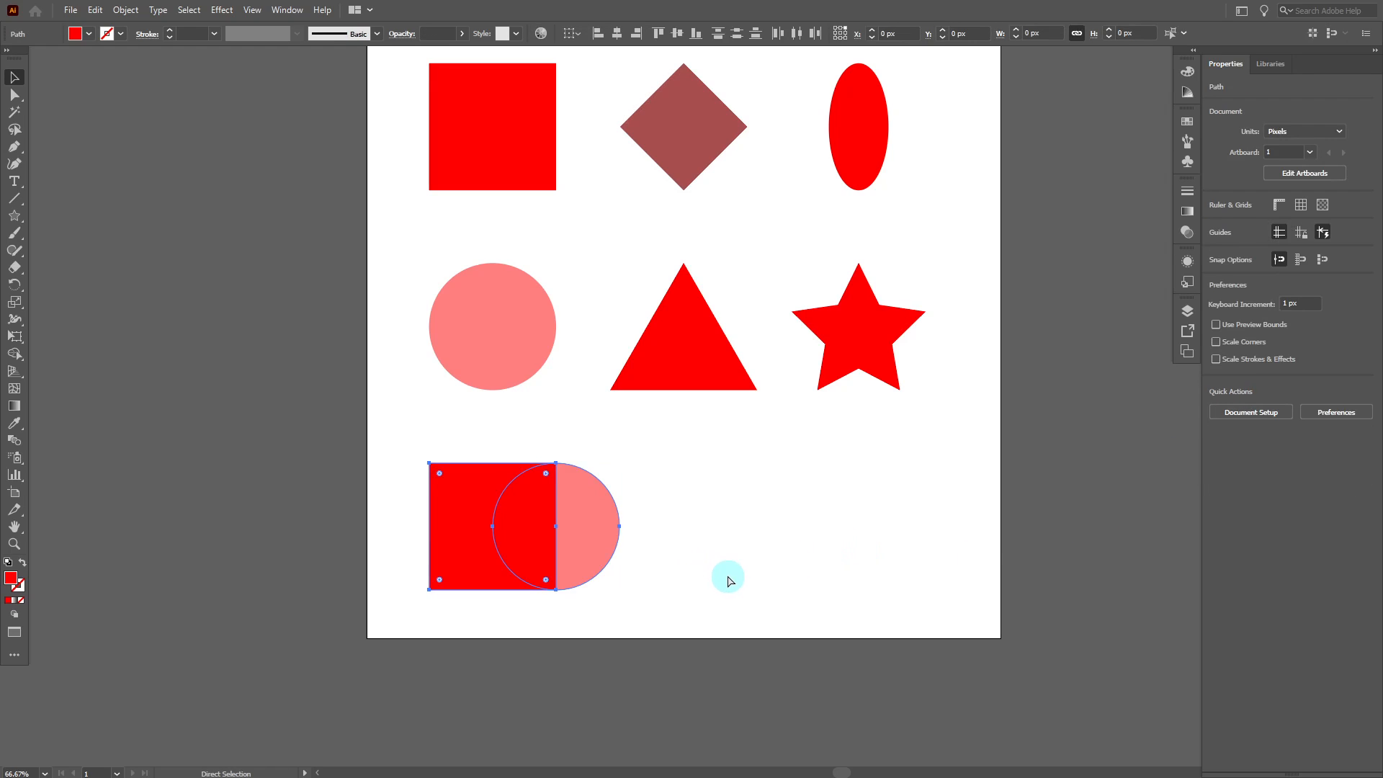
Step: Change the fill of the circle copy overlapping the lower square to blue, and deselect it
click(725, 575)
scroll(551, 567, up, 2)
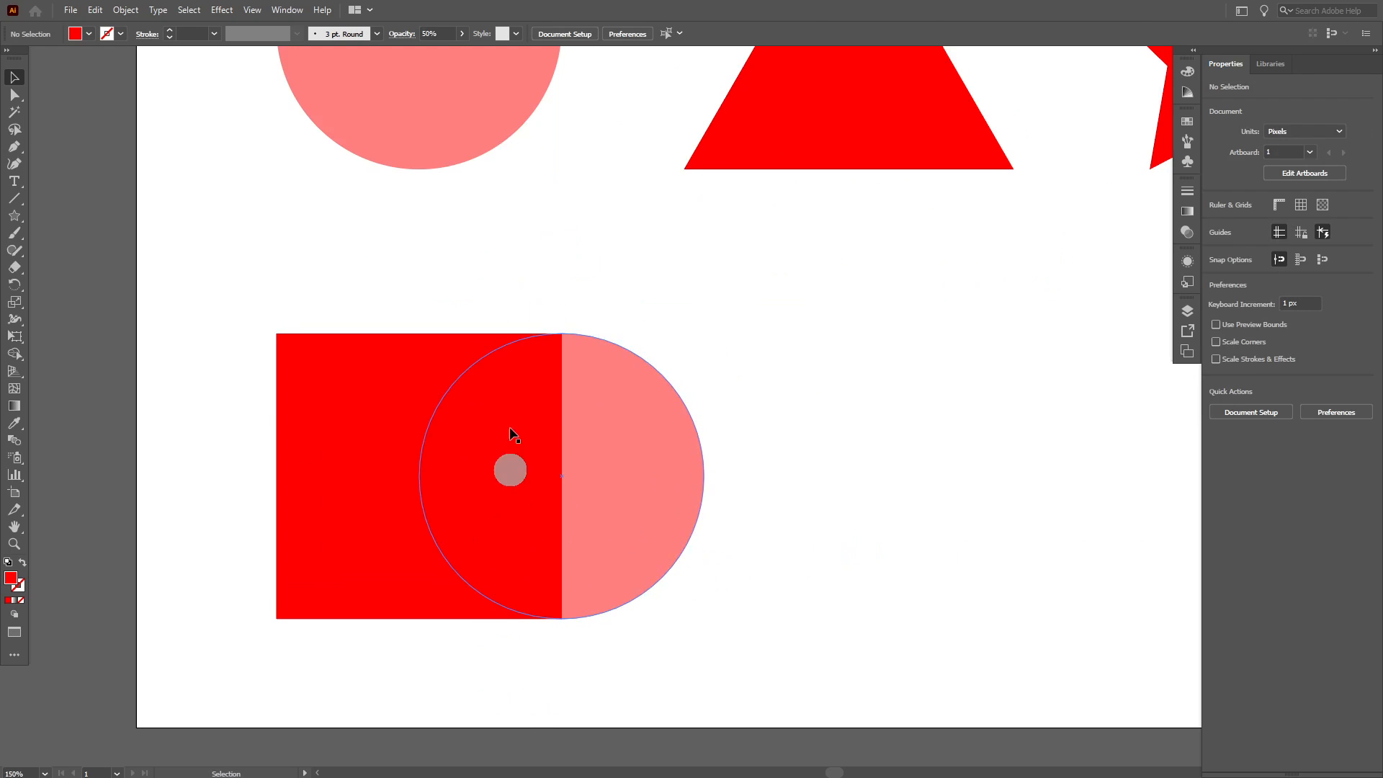
click(594, 471)
click(85, 34)
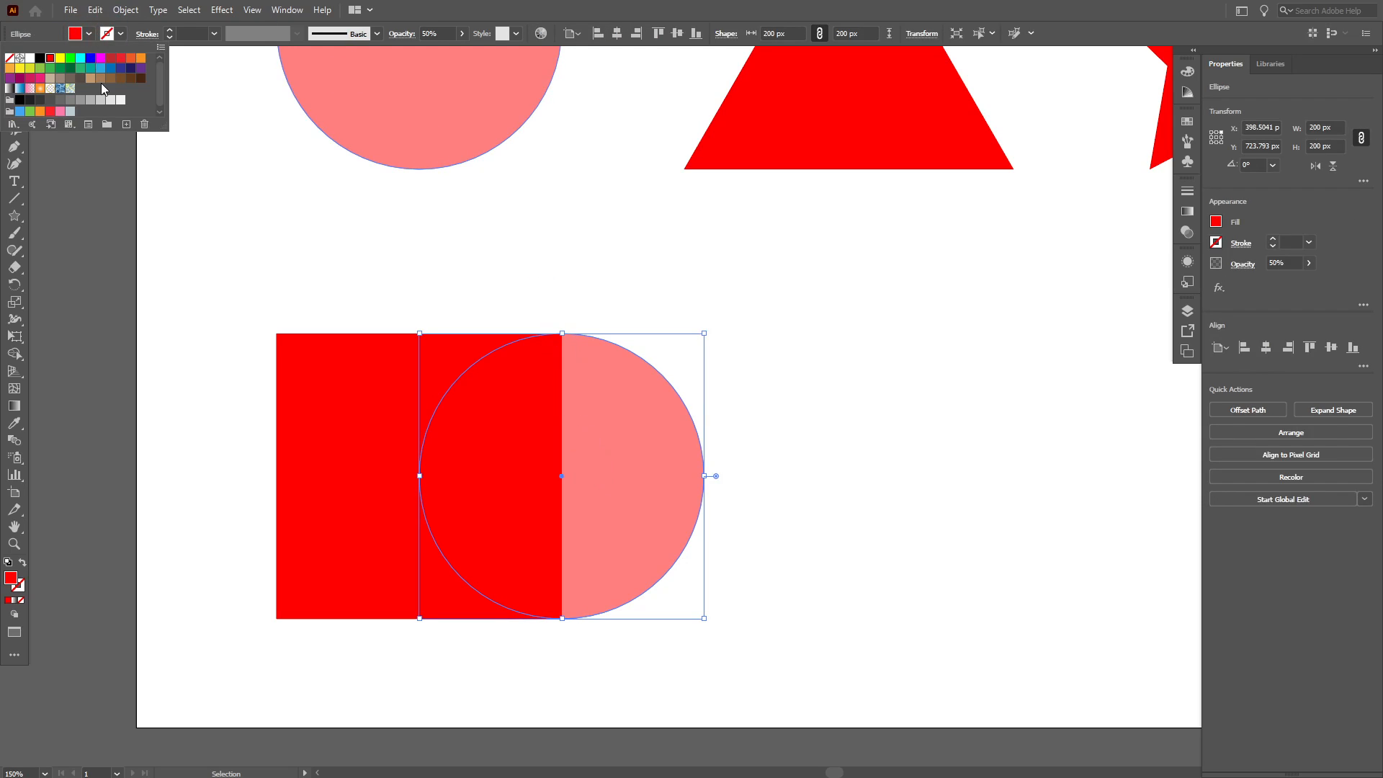
click(90, 58)
click(247, 225)
scroll(401, 271, down, 2)
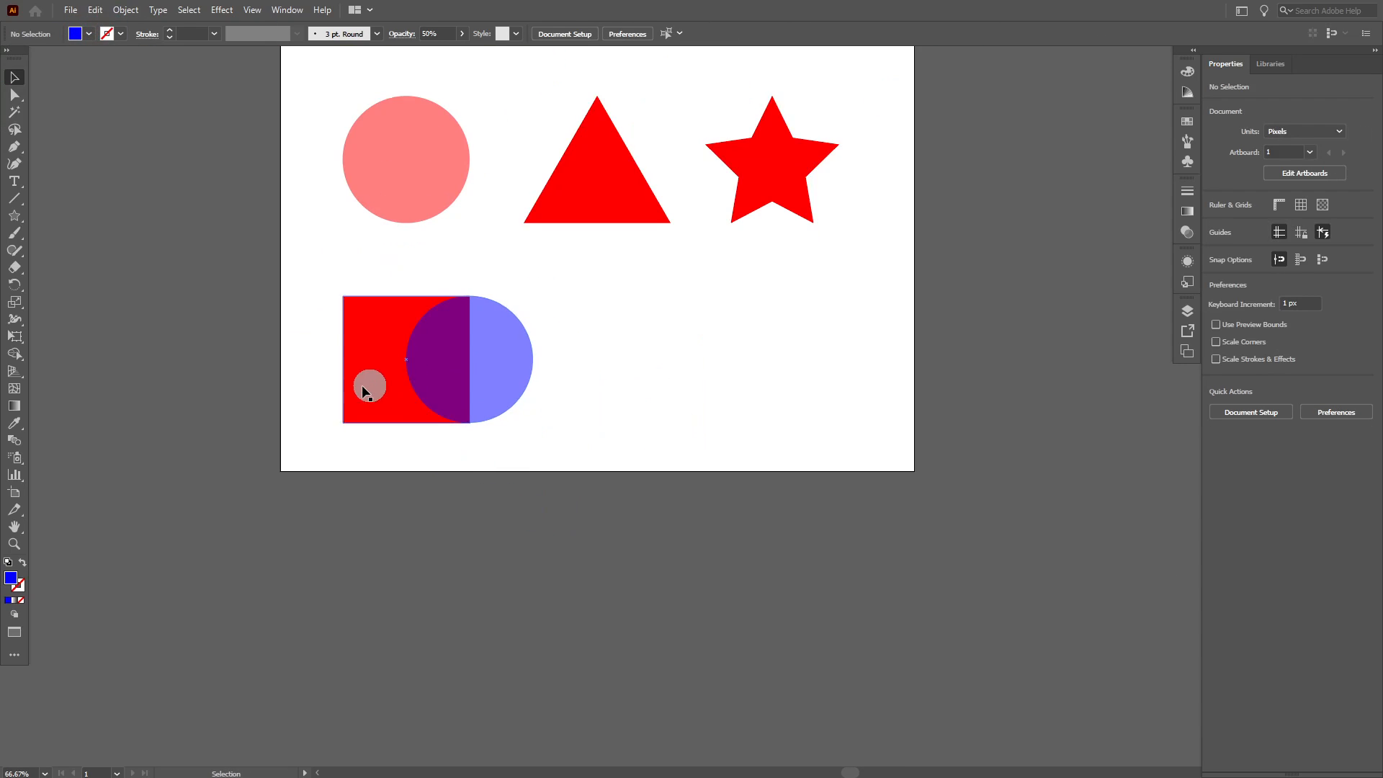
Step: Send the blue circle copy to the back, behind the lower square, and deselect it
scroll(401, 473, up, 4)
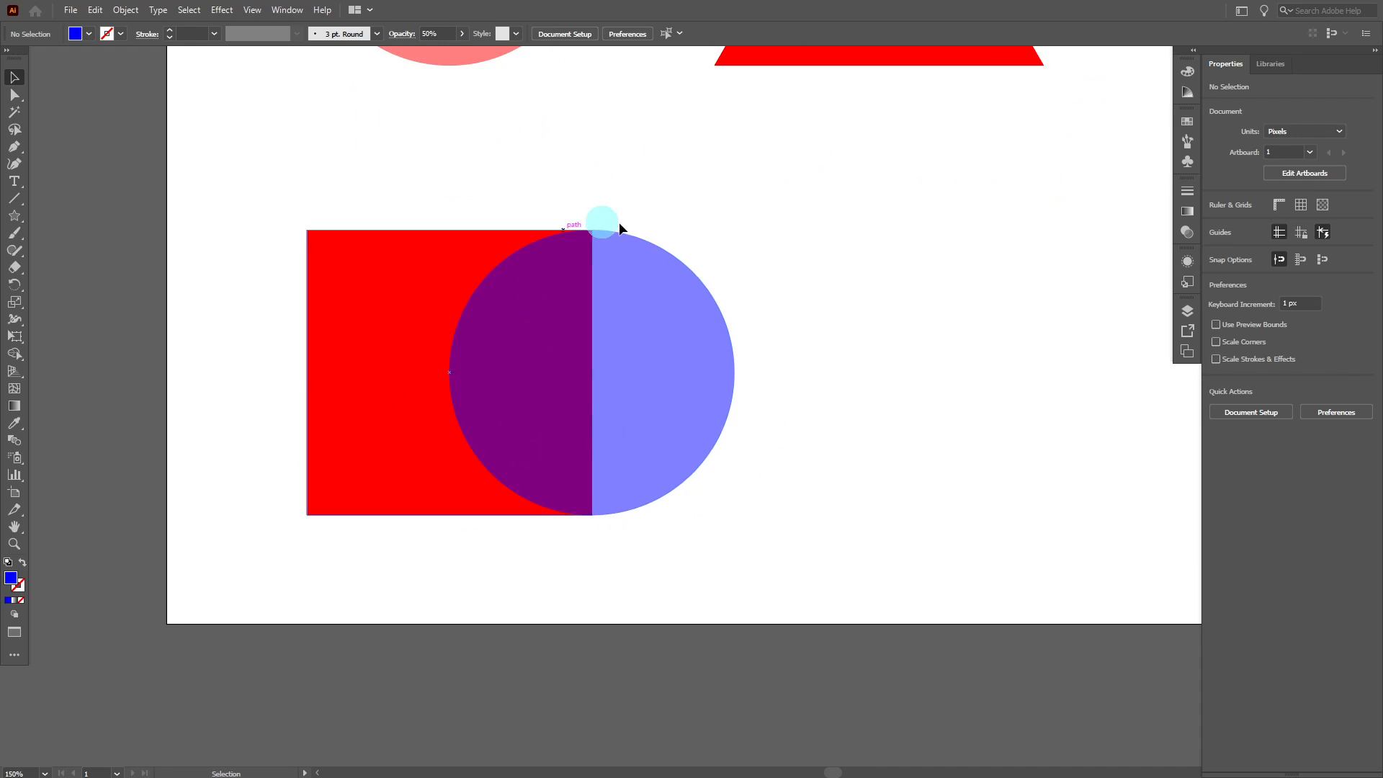
scroll(550, 272, up, 1)
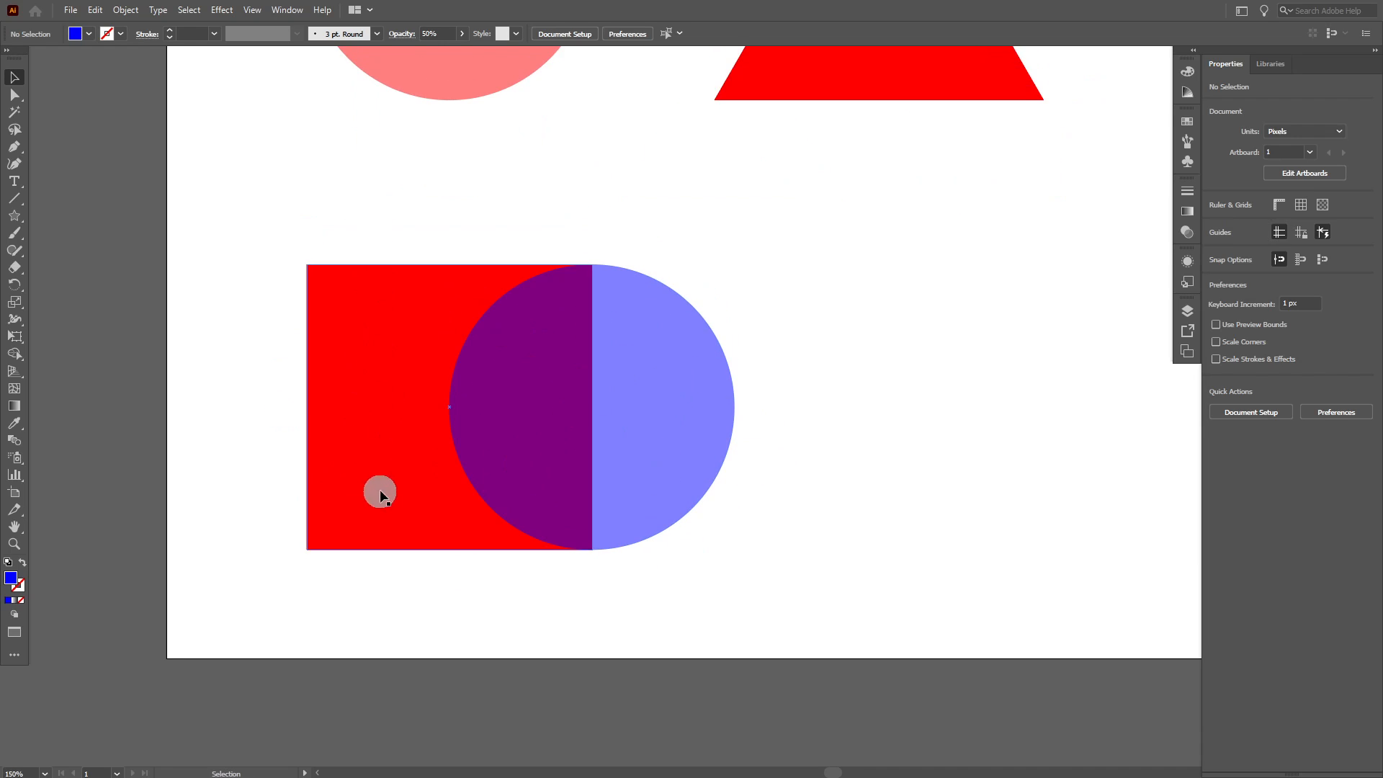
click(668, 460)
key(ctrl+shift+bracketleft)
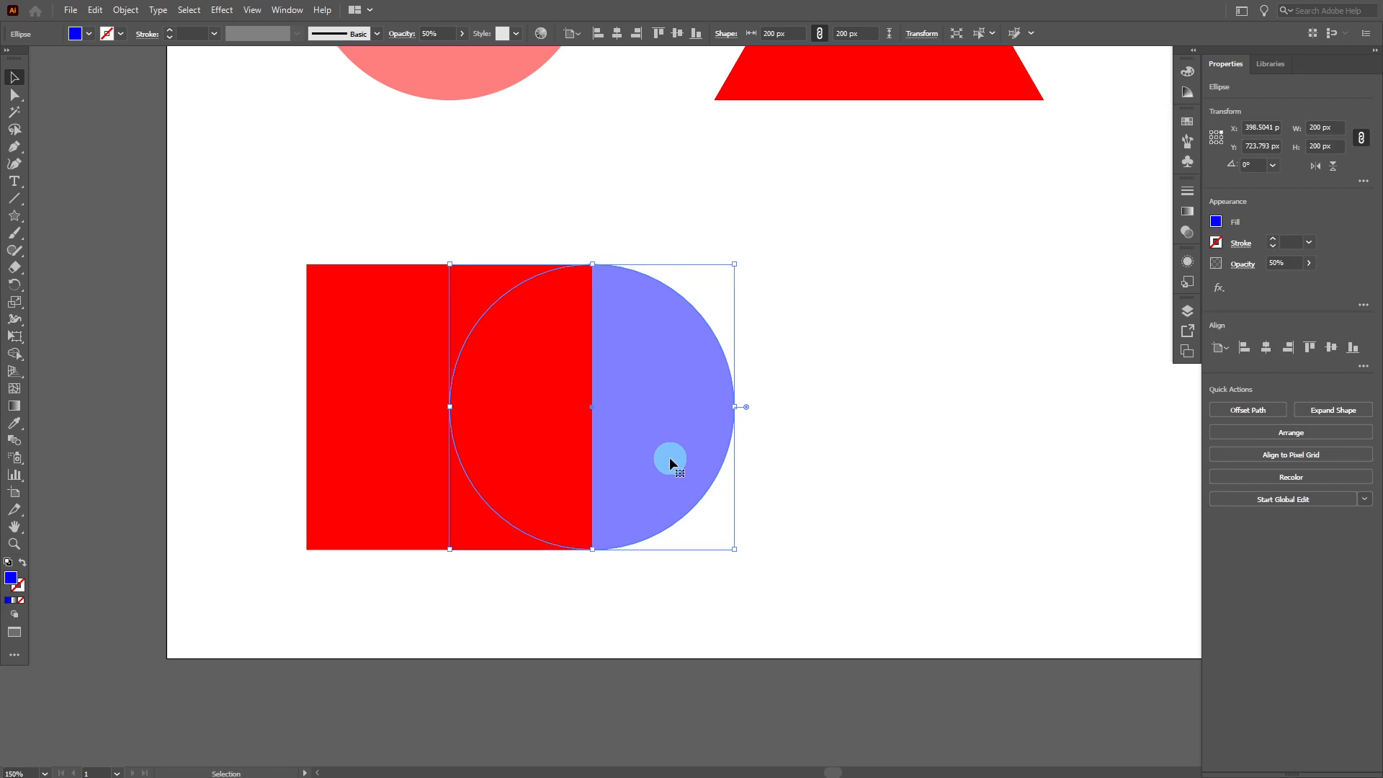
click(685, 559)
Step: Subtract the lower square from the blue circle with Minus Front, undo the subtraction, and deselect both shapes
drag(452, 432, 450, 431)
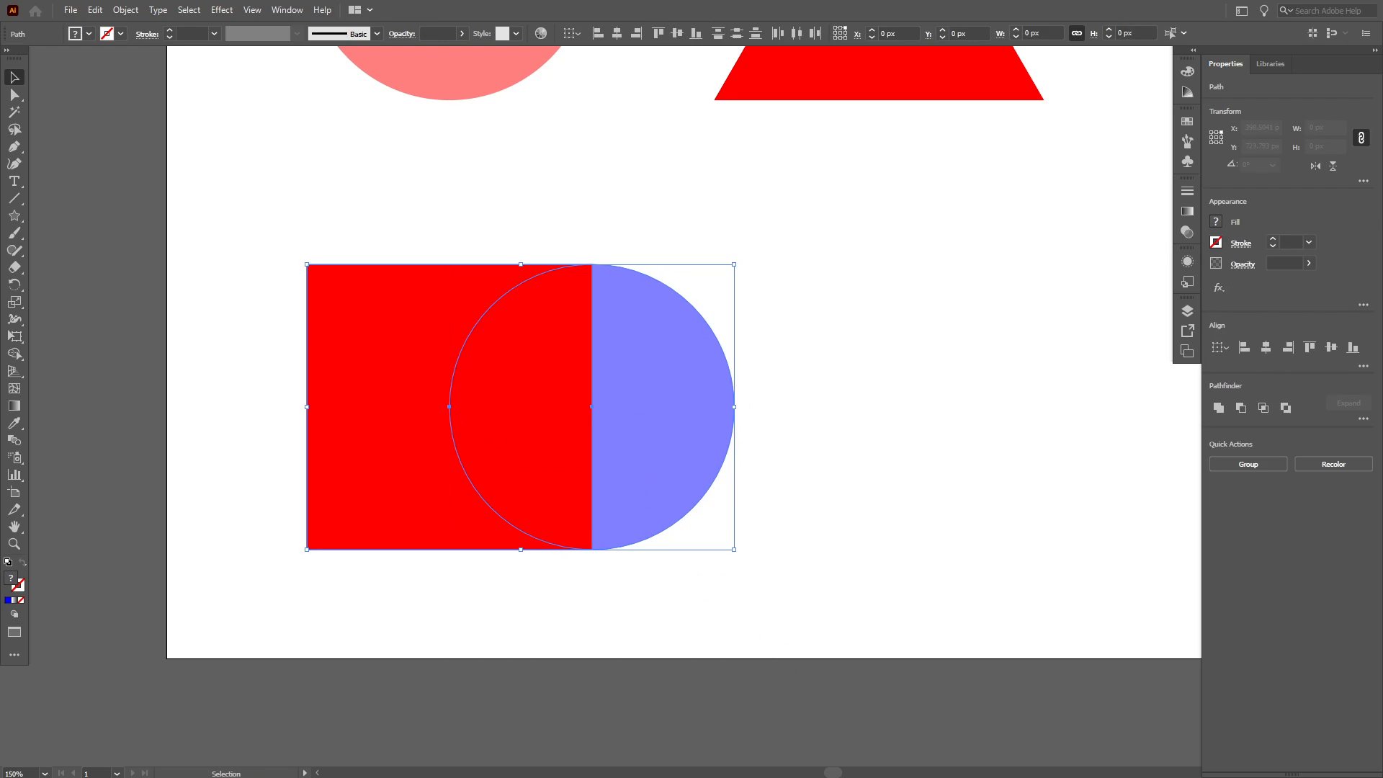
click(1268, 393)
click(626, 595)
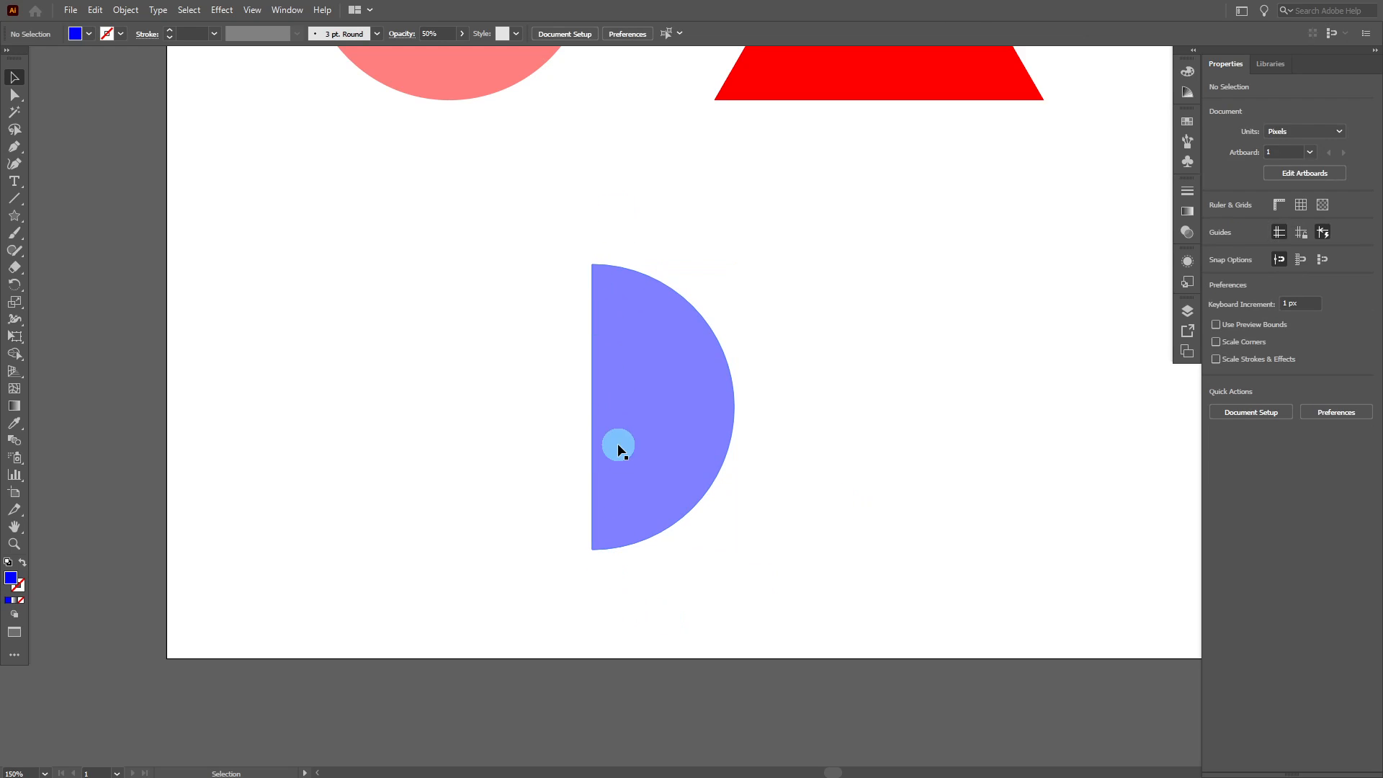
key(ctrl+z)
key(ctrl+z)
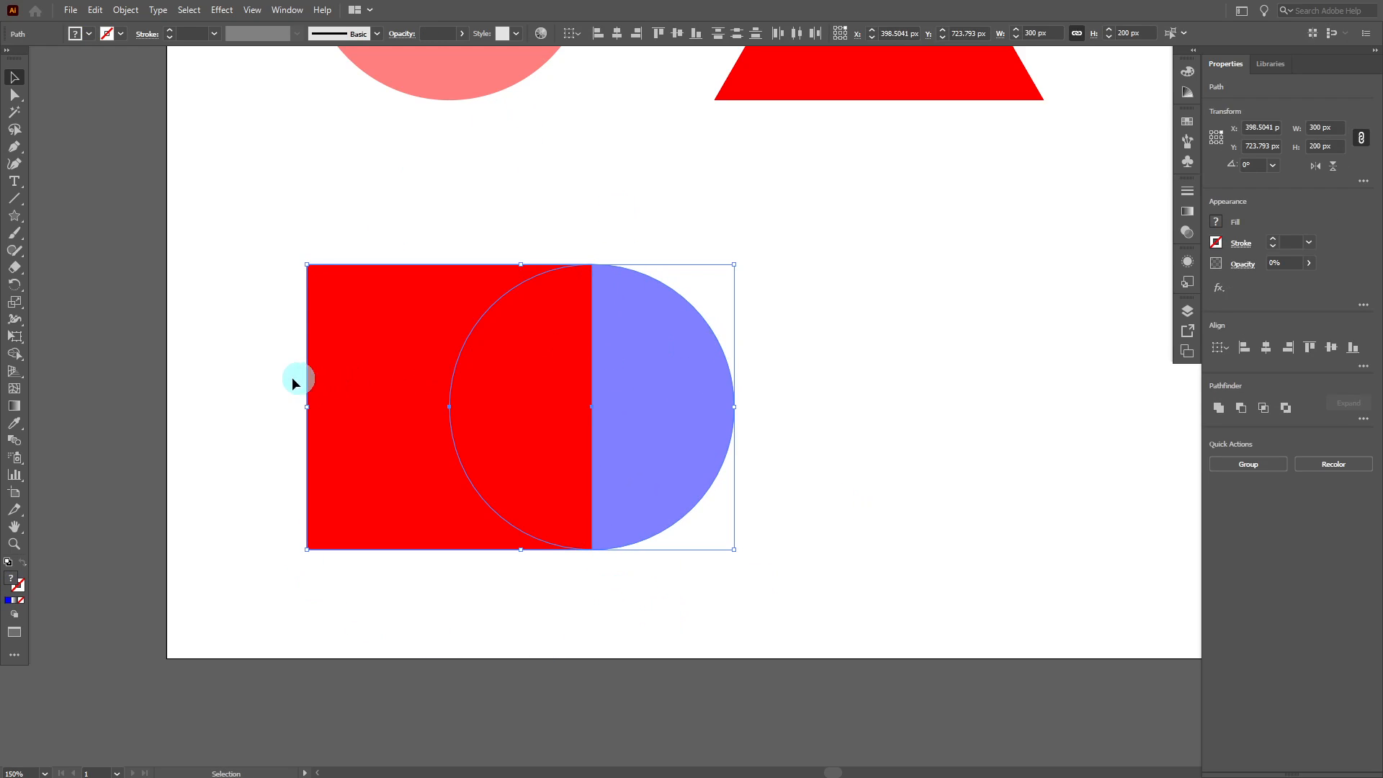
click(293, 380)
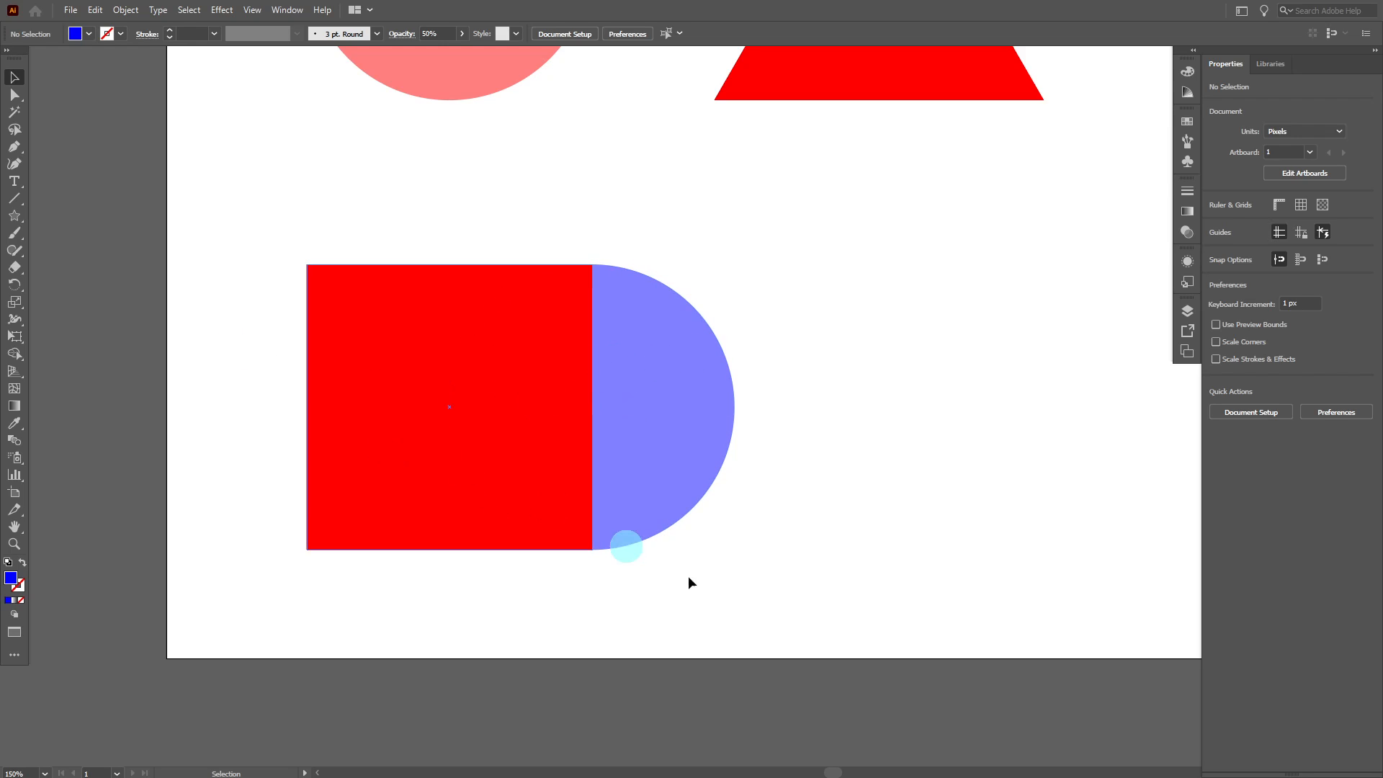
Step: Bring the blue circle to the front of the lower square and deselect it
click(676, 429)
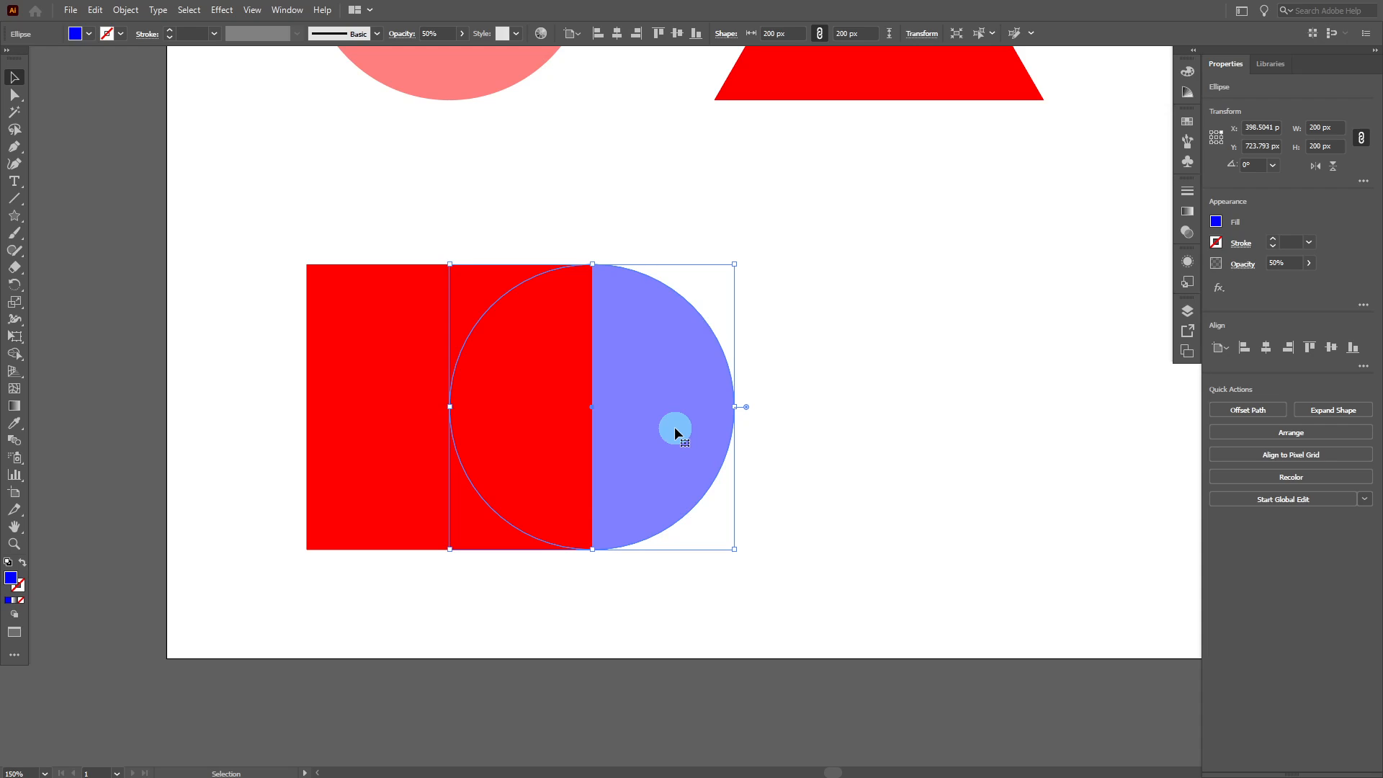
key(a)
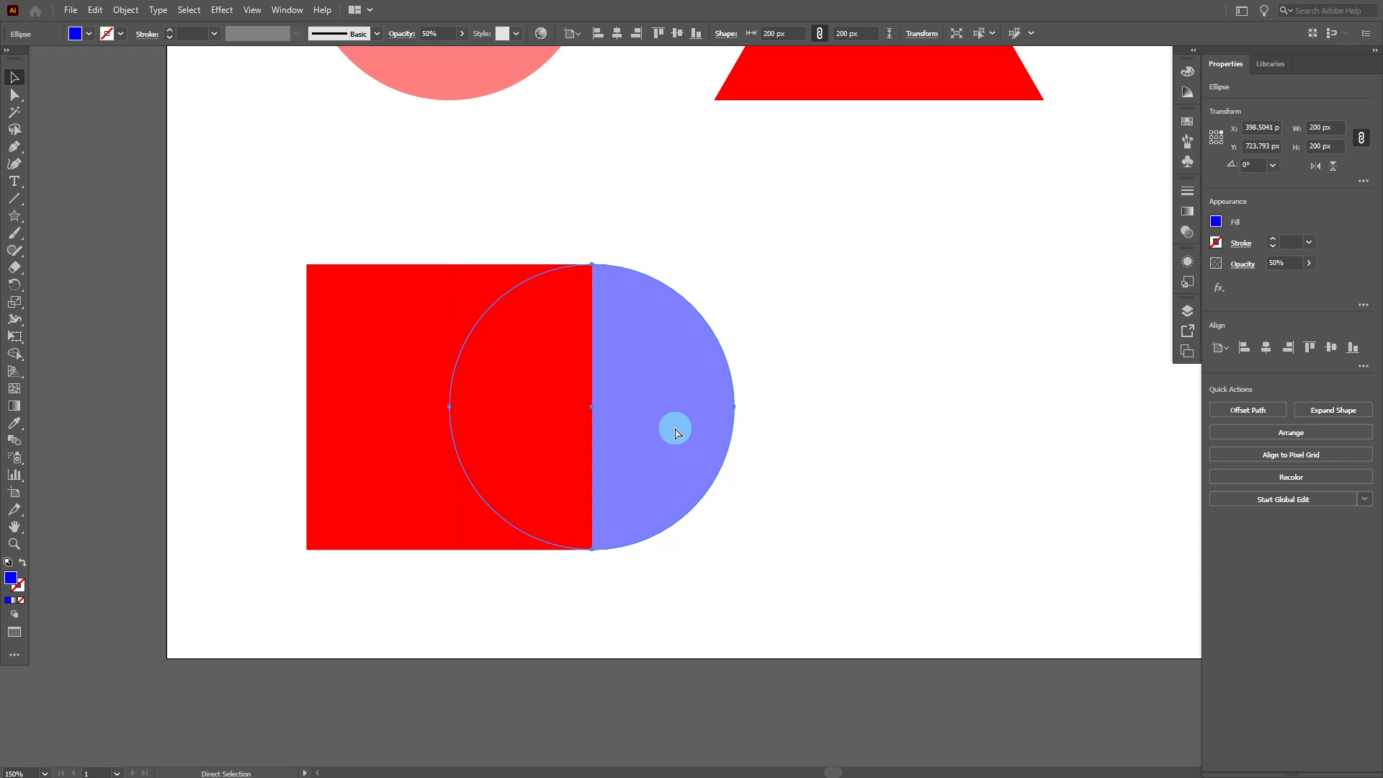
key(v)
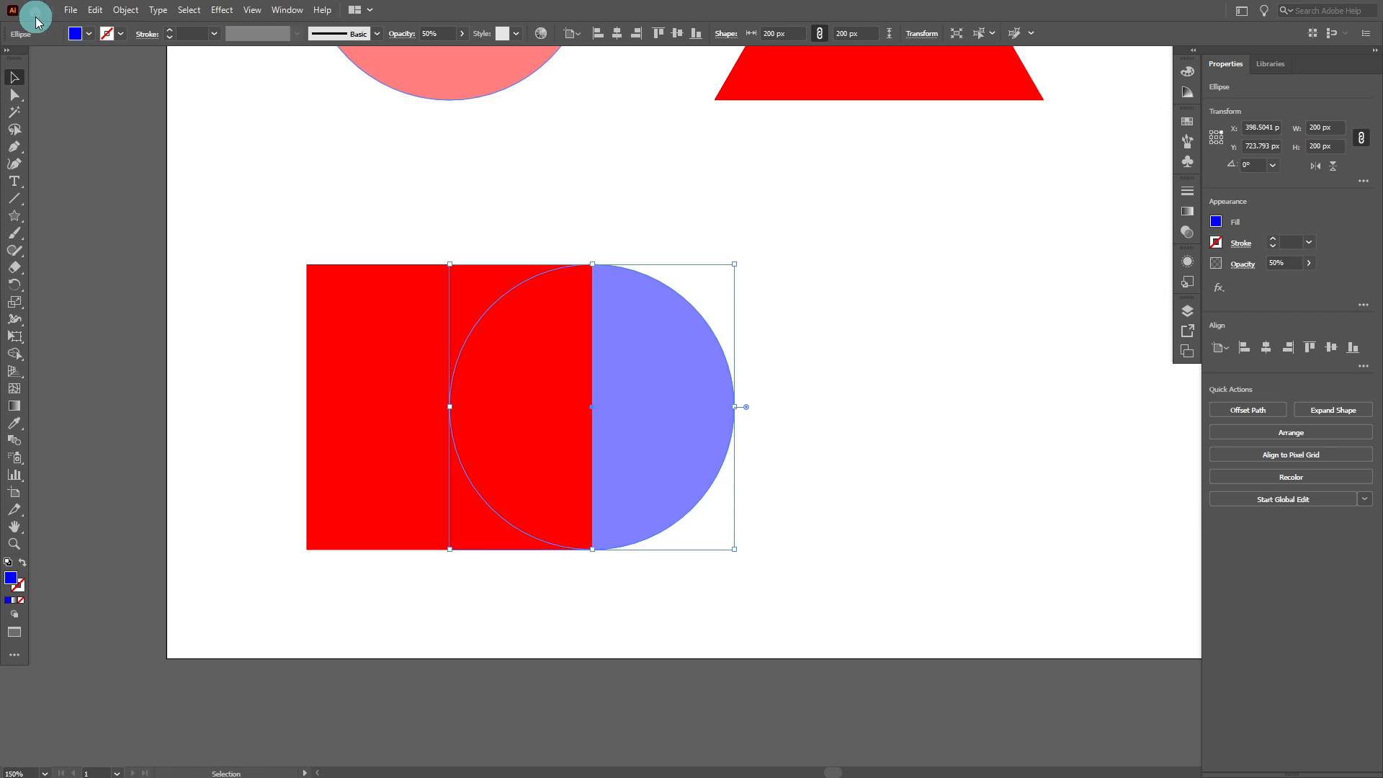
click(125, 10)
mouse_move(175, 43)
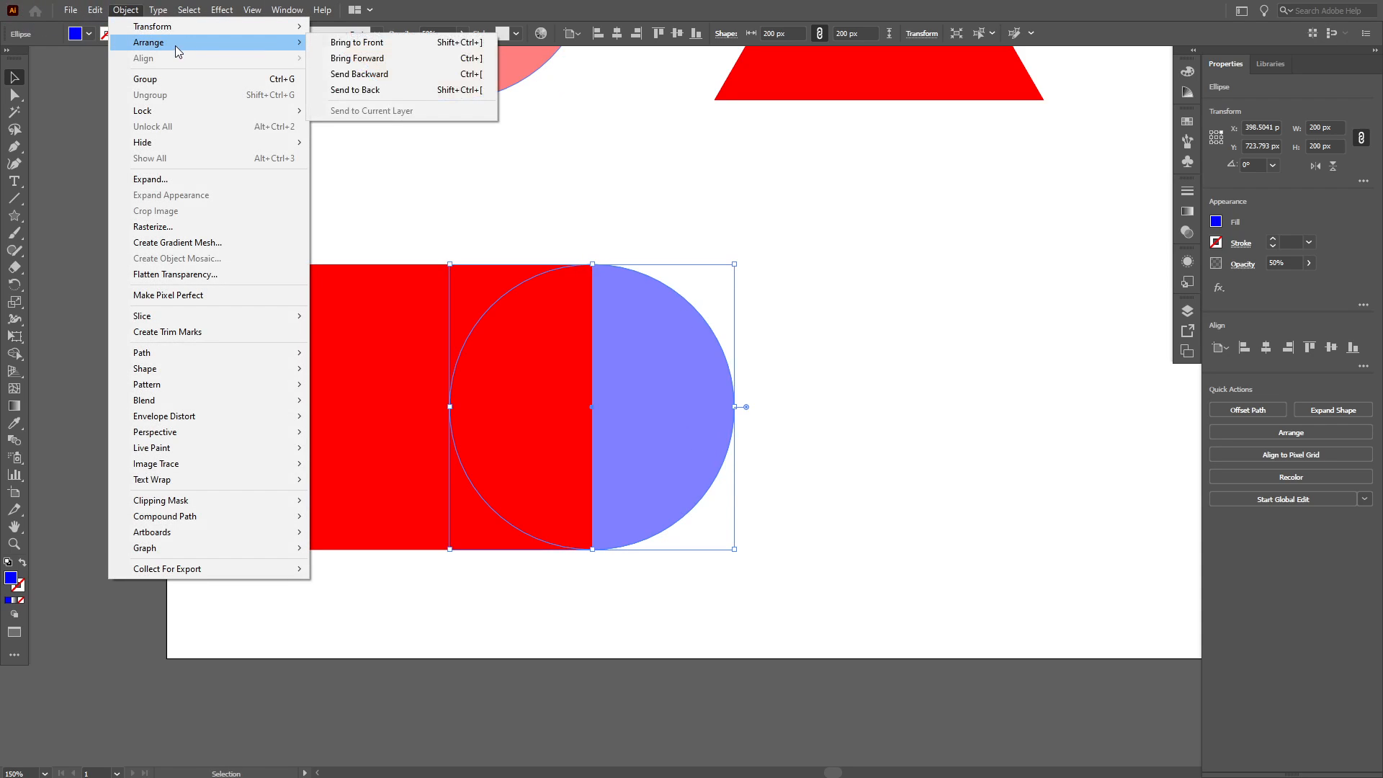
click(343, 43)
click(896, 569)
scroll(895, 569, down, 1)
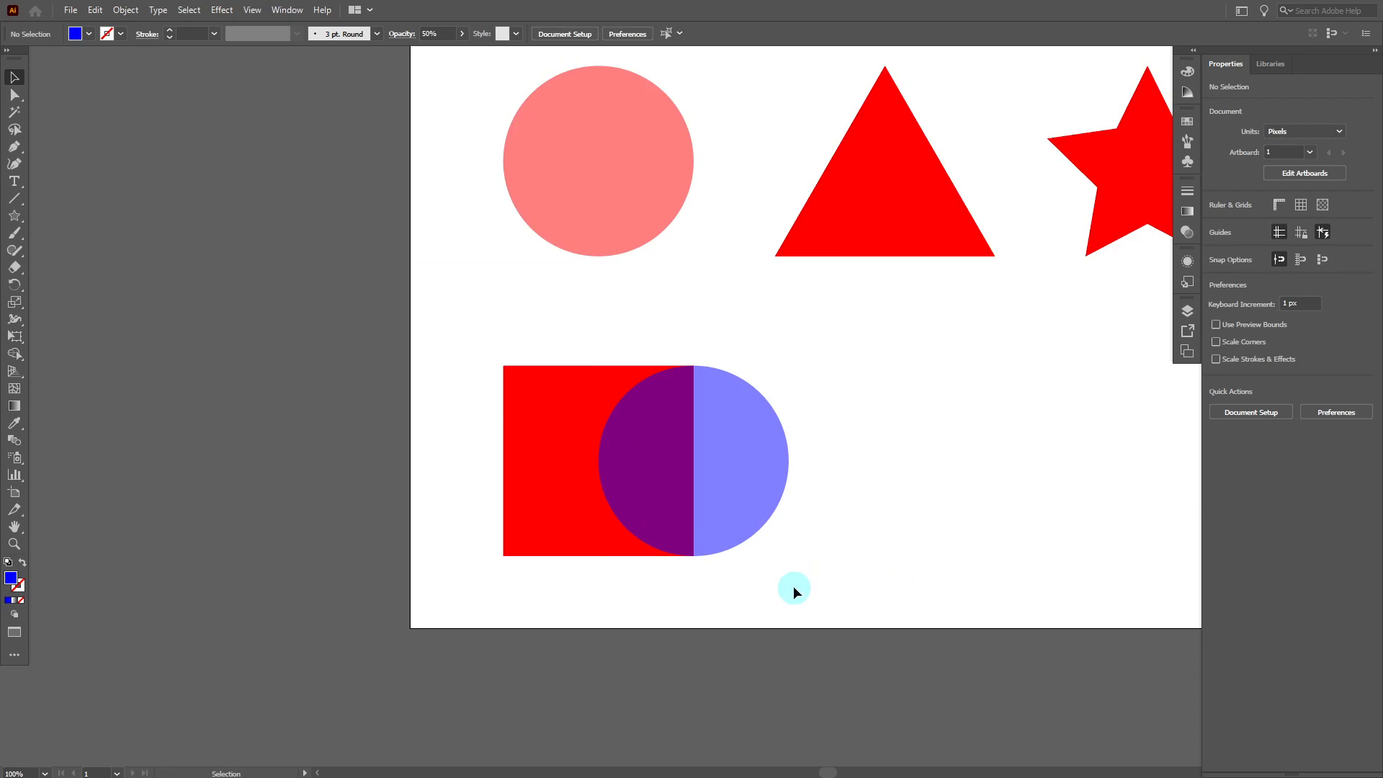
Step: Select the blue circle and the lower square, subtract the circle with Minus Front, and deselect the result
drag(793, 587, 827, 590)
click(490, 331)
click(888, 583)
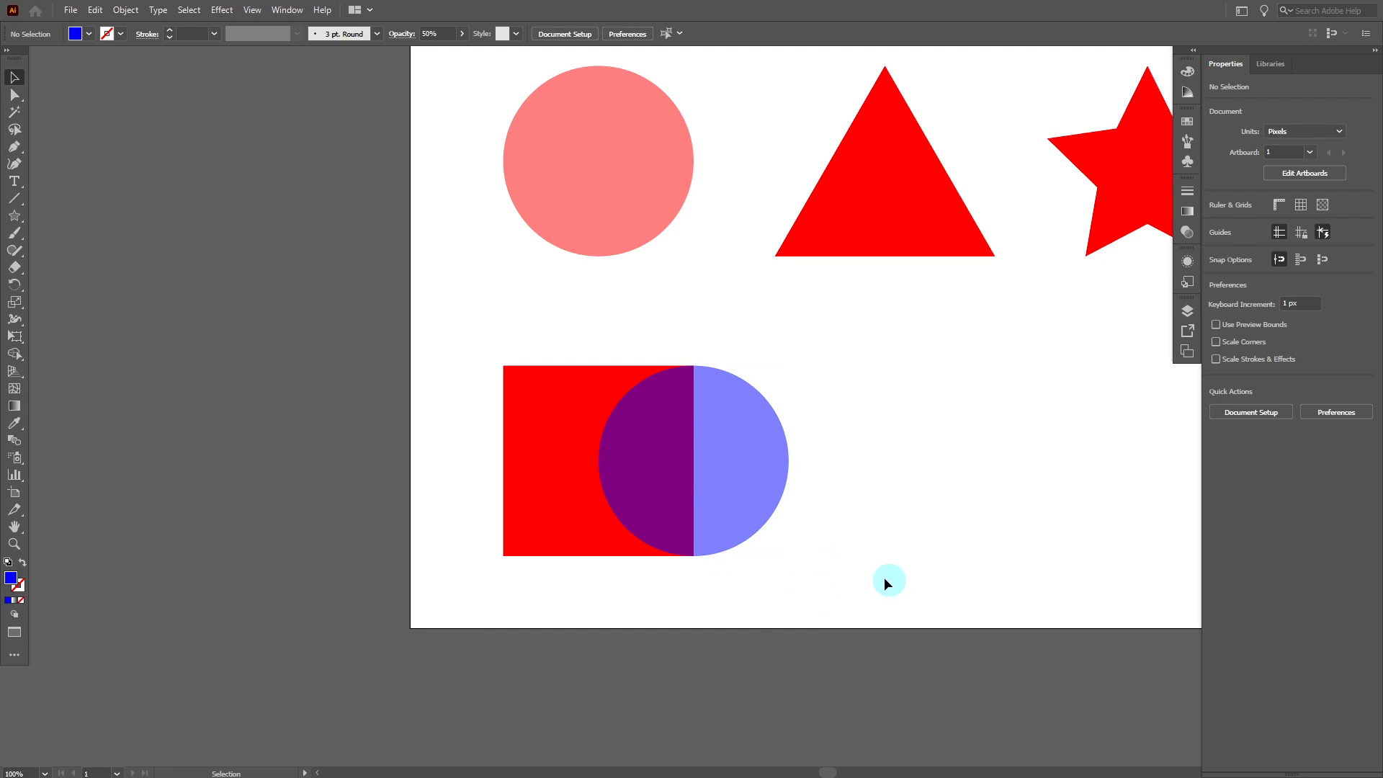
click(737, 475)
shift+click(570, 469)
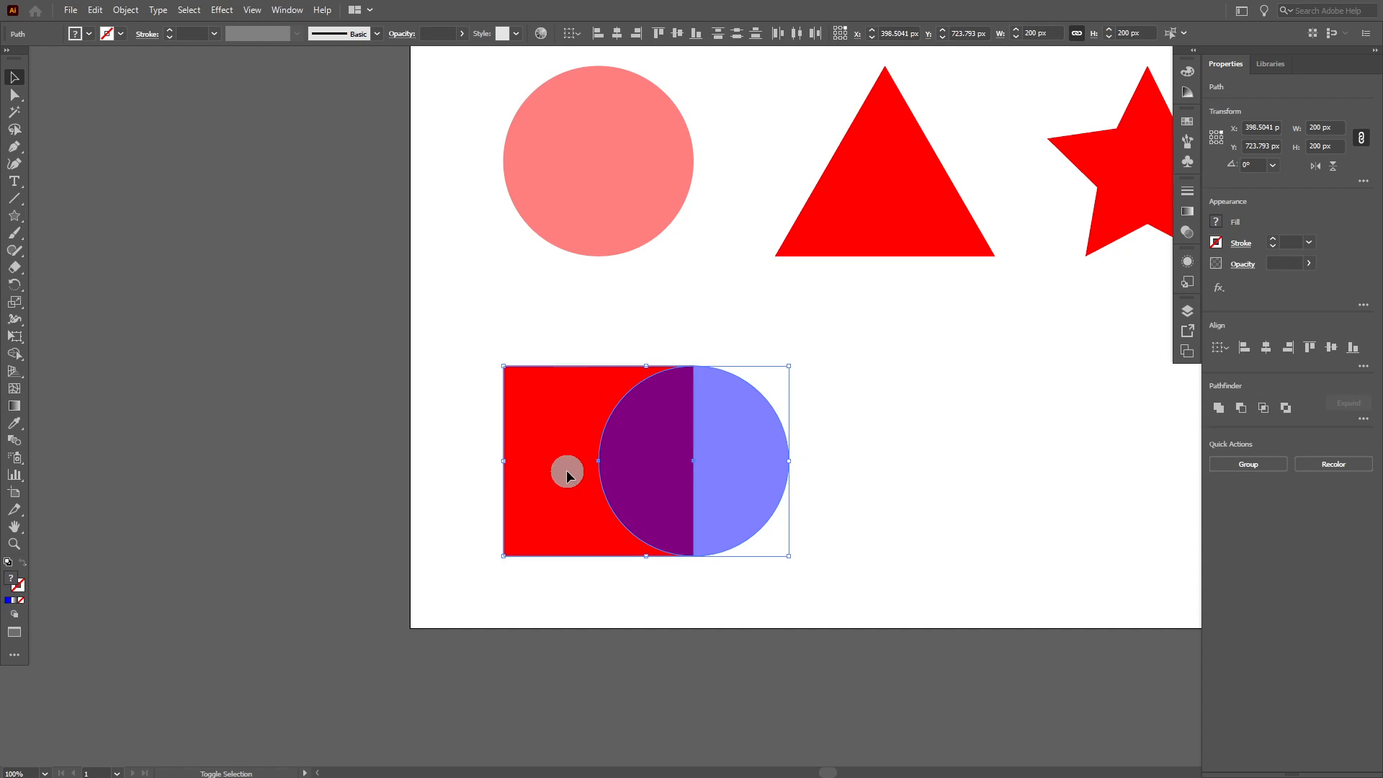
click(1249, 411)
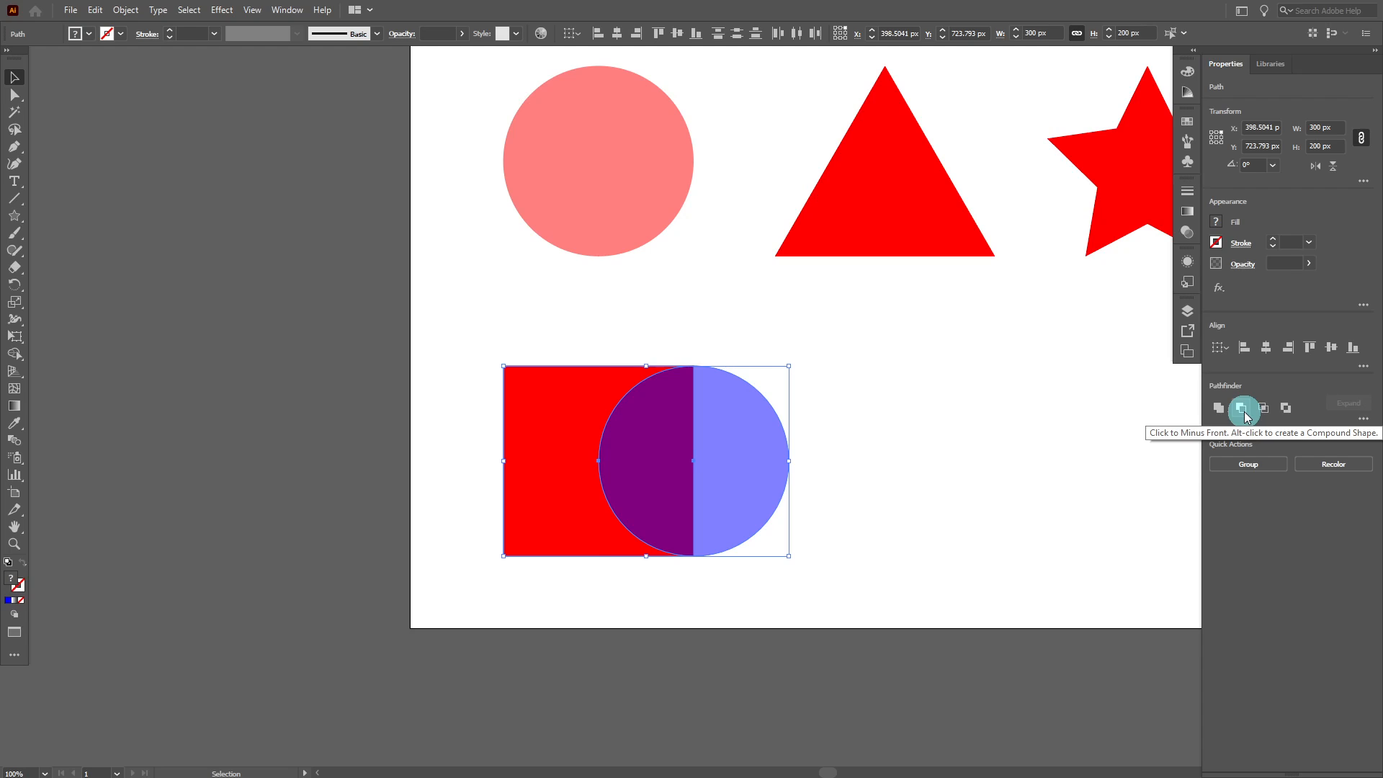
click(1245, 412)
click(991, 476)
Step: Duplicate the diamond and the triangle together straight down below their column, and deselect the copies
scroll(993, 470, up, 4)
scroll(993, 470, down, 3)
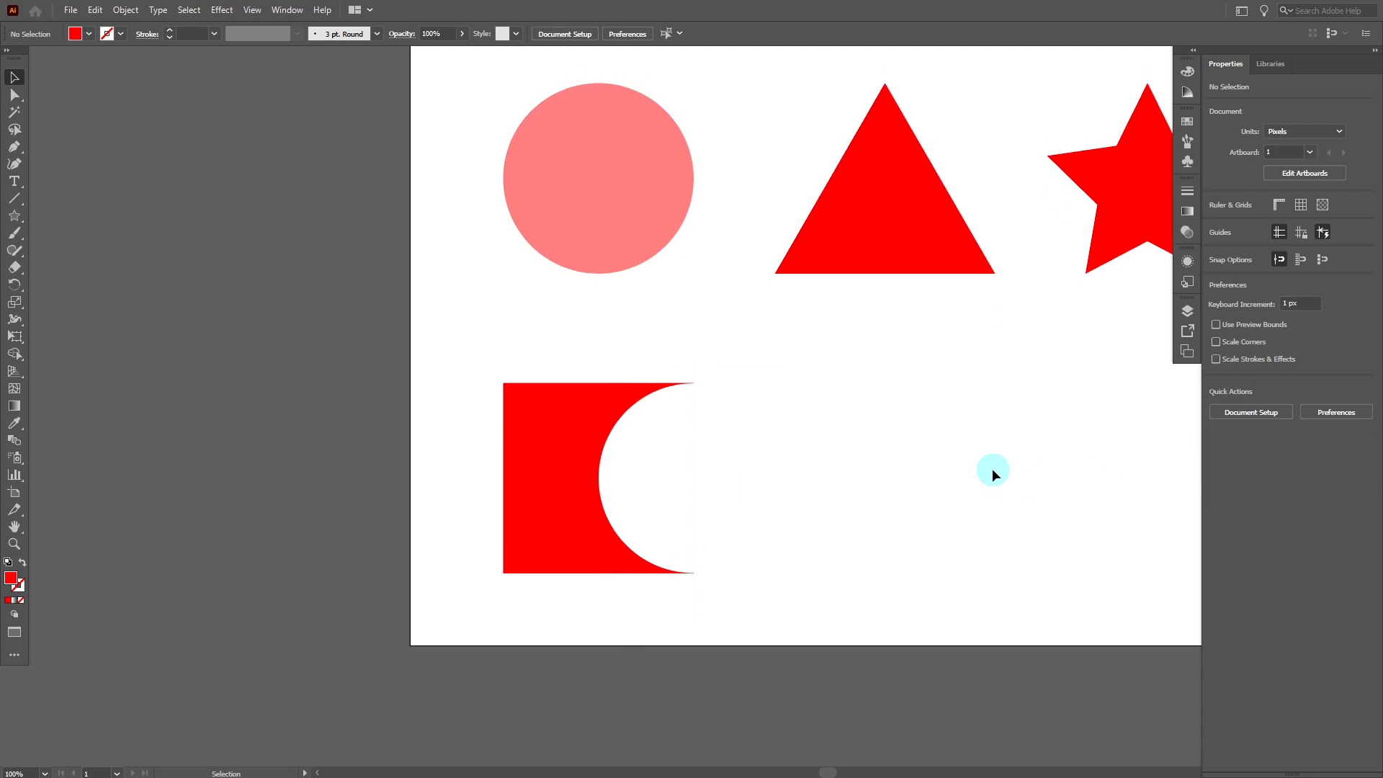
scroll(992, 468, down, 1)
scroll(916, 467, down, 2)
scroll(1035, 432, up, 1)
scroll(1034, 434, up, 10)
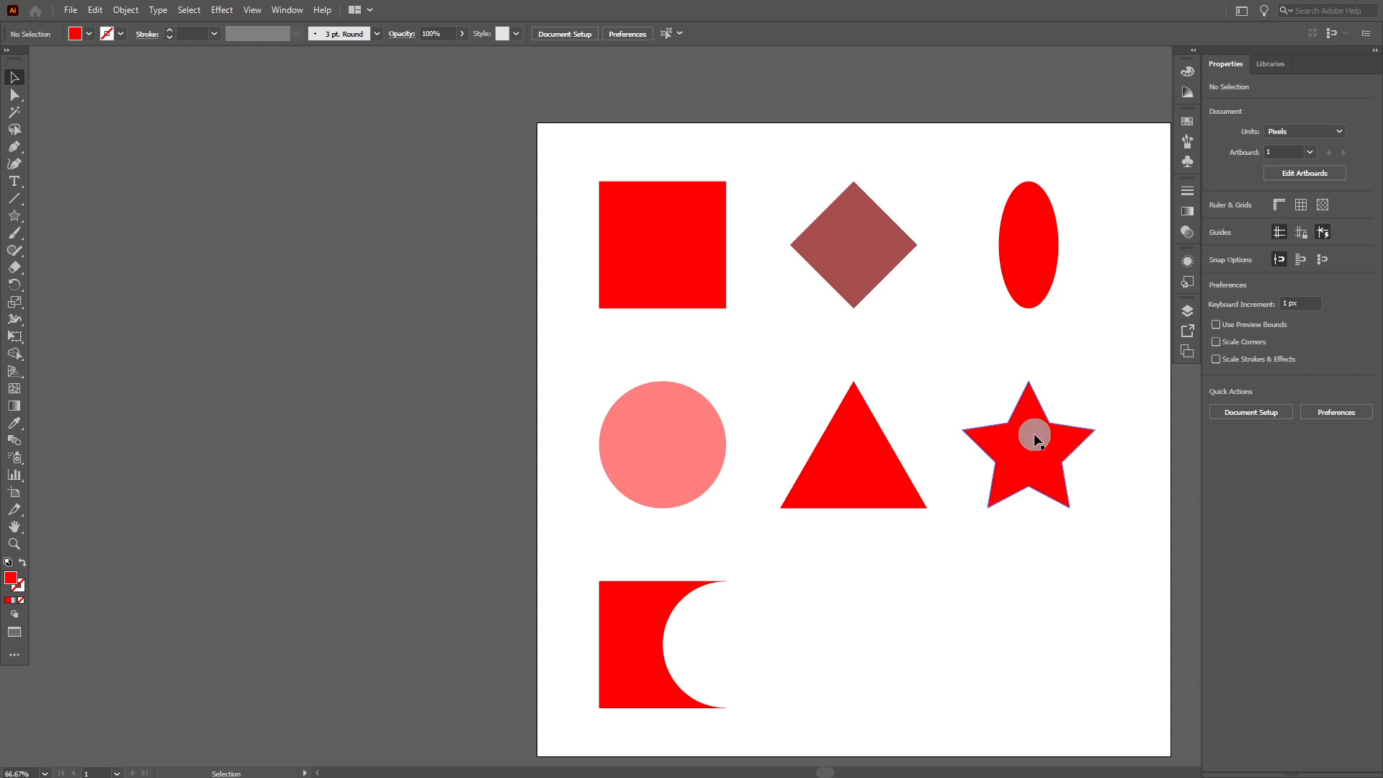
scroll(1035, 432, down, 1)
scroll(977, 392, down, 2)
scroll(999, 397, up, 2)
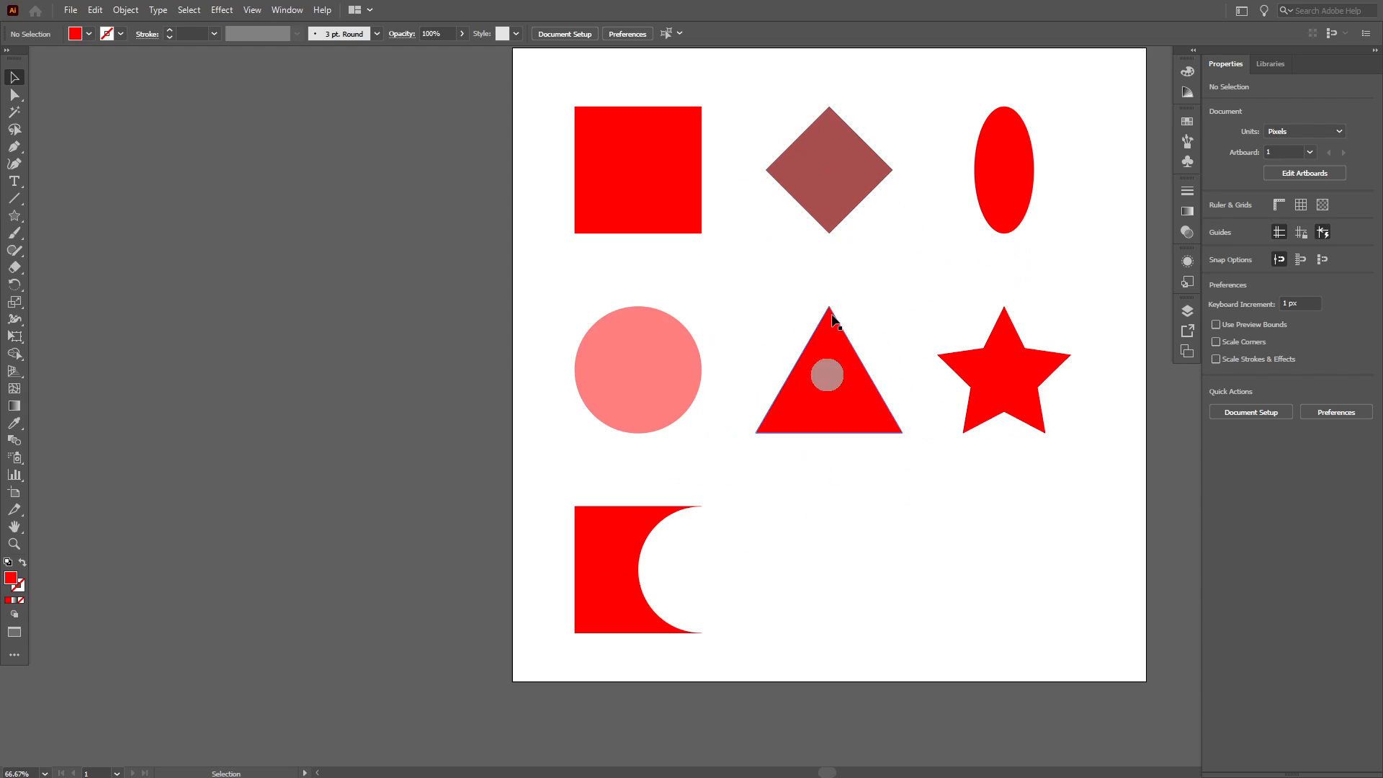
click(837, 382)
shift+click(849, 189)
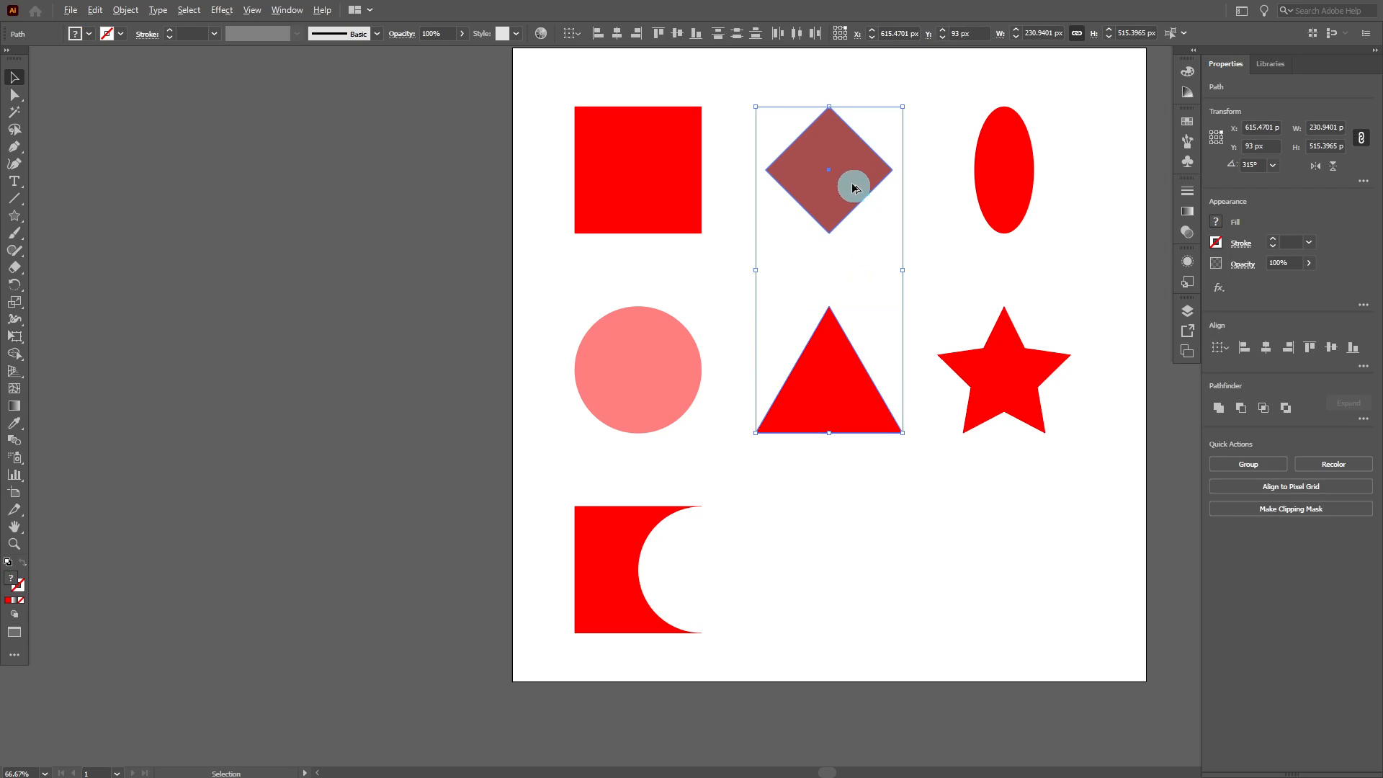
drag(851, 180, 869, 544)
scroll(930, 555, down, 3)
click(1000, 694)
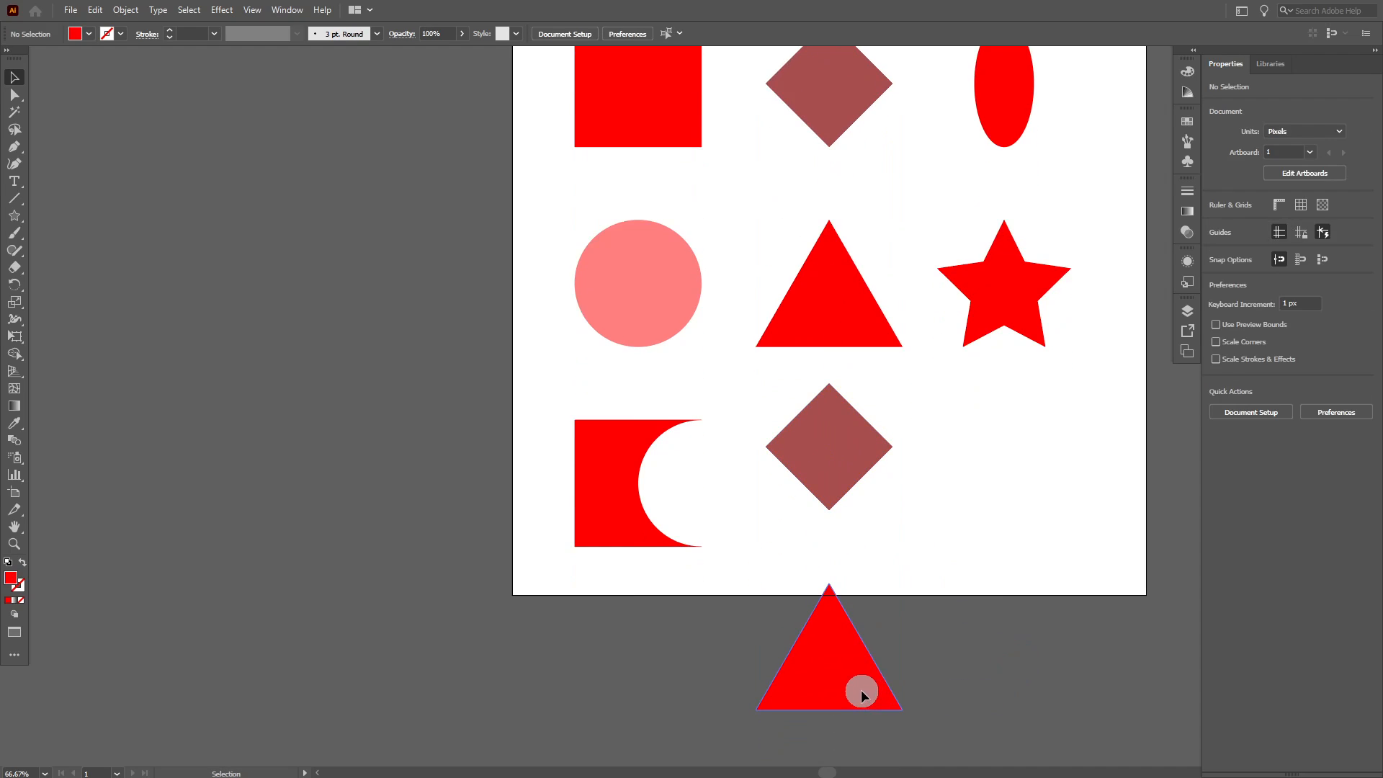
Step: Move the triangle copy straight up so its apex meets the center of the diamond copy, and deselect it
click(840, 612)
scroll(840, 611, up, 2)
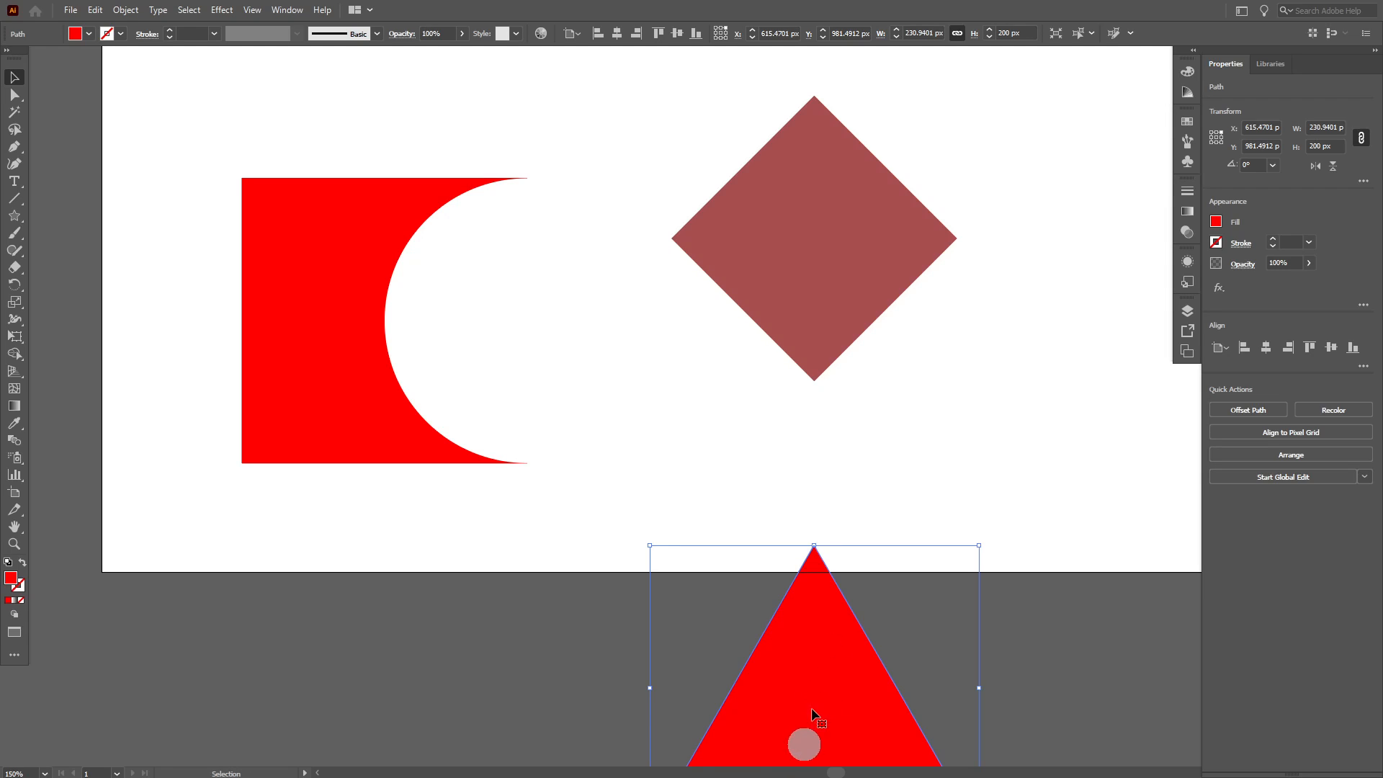
shift+click(820, 663)
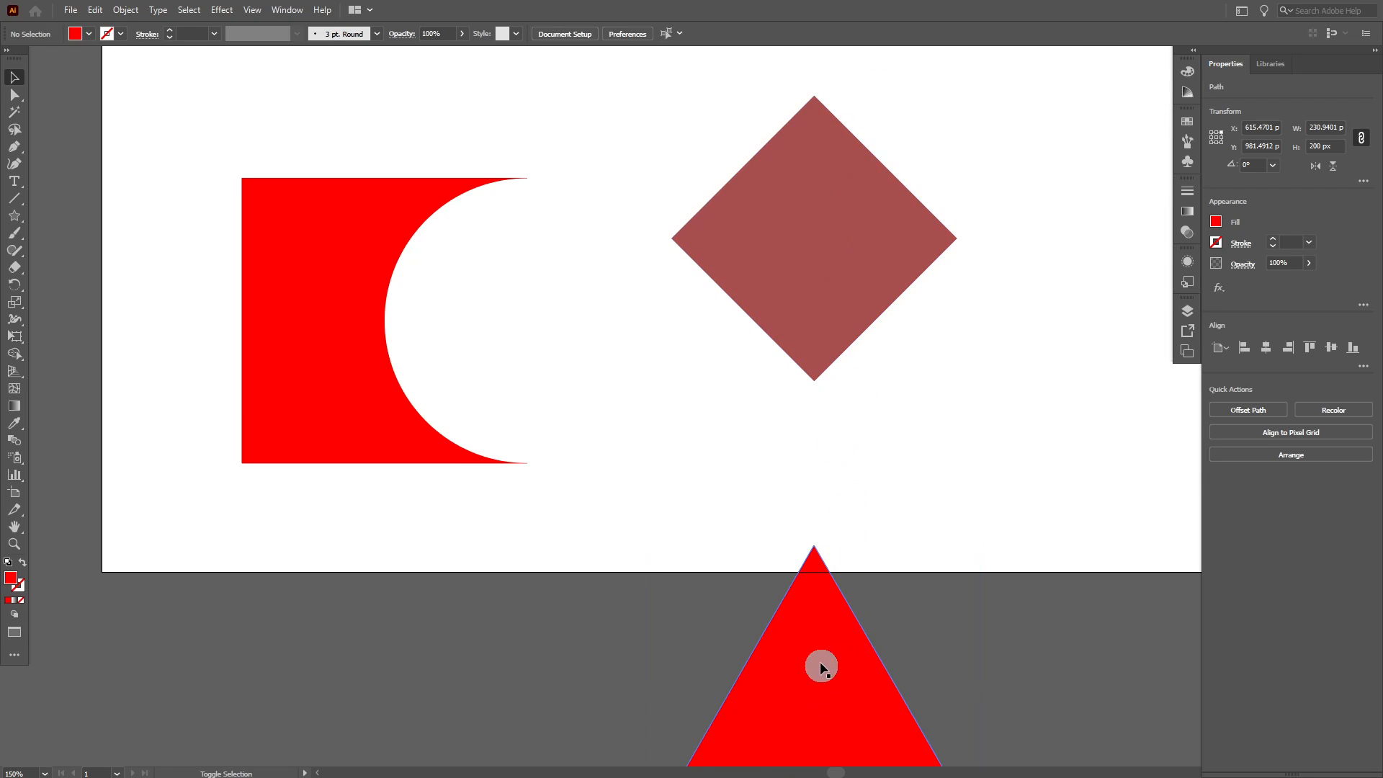
scroll(832, 510, down, 1)
drag(845, 703, 840, 397)
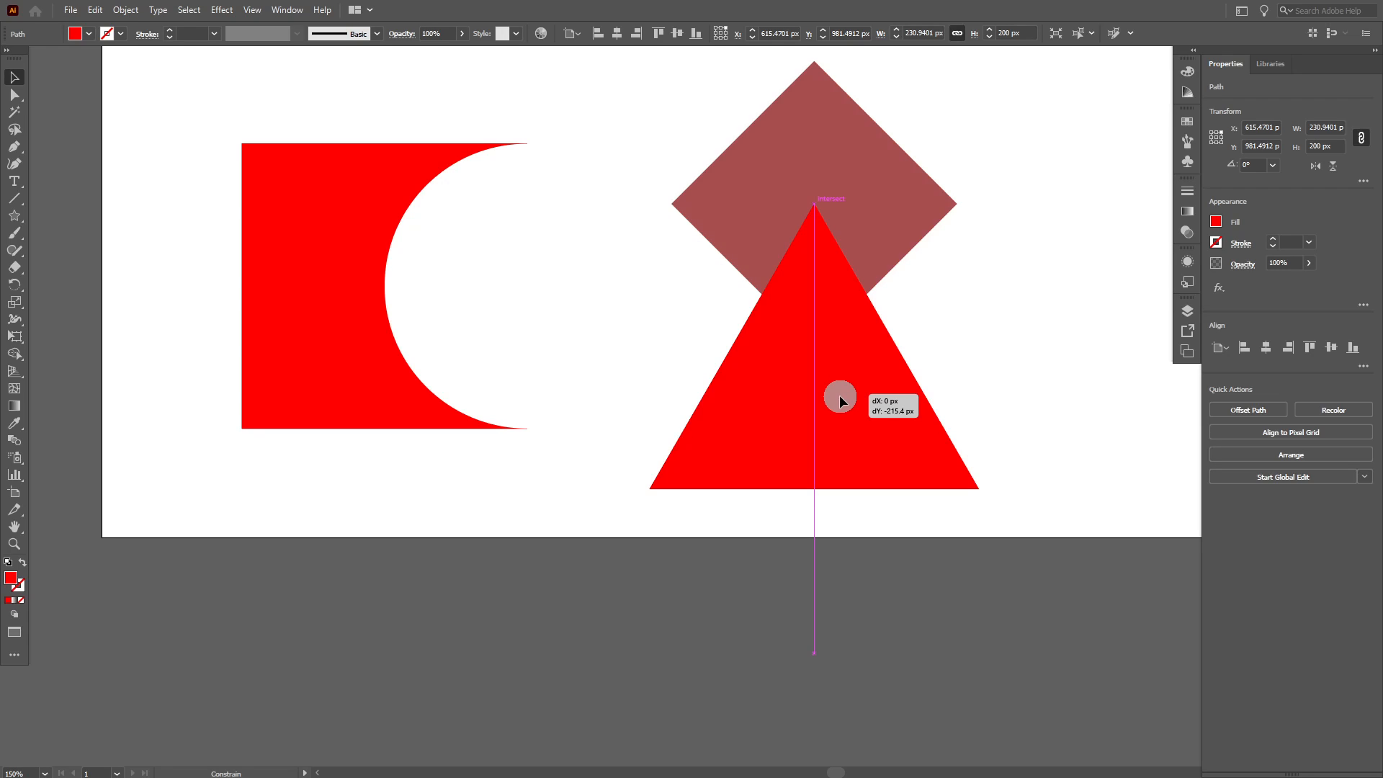
drag(841, 400, 841, 395)
click(1099, 339)
Step: Select the overlapping diamond and triangle copies, merge them into one shape with Unite, and deselect it
scroll(1081, 368, down, 2)
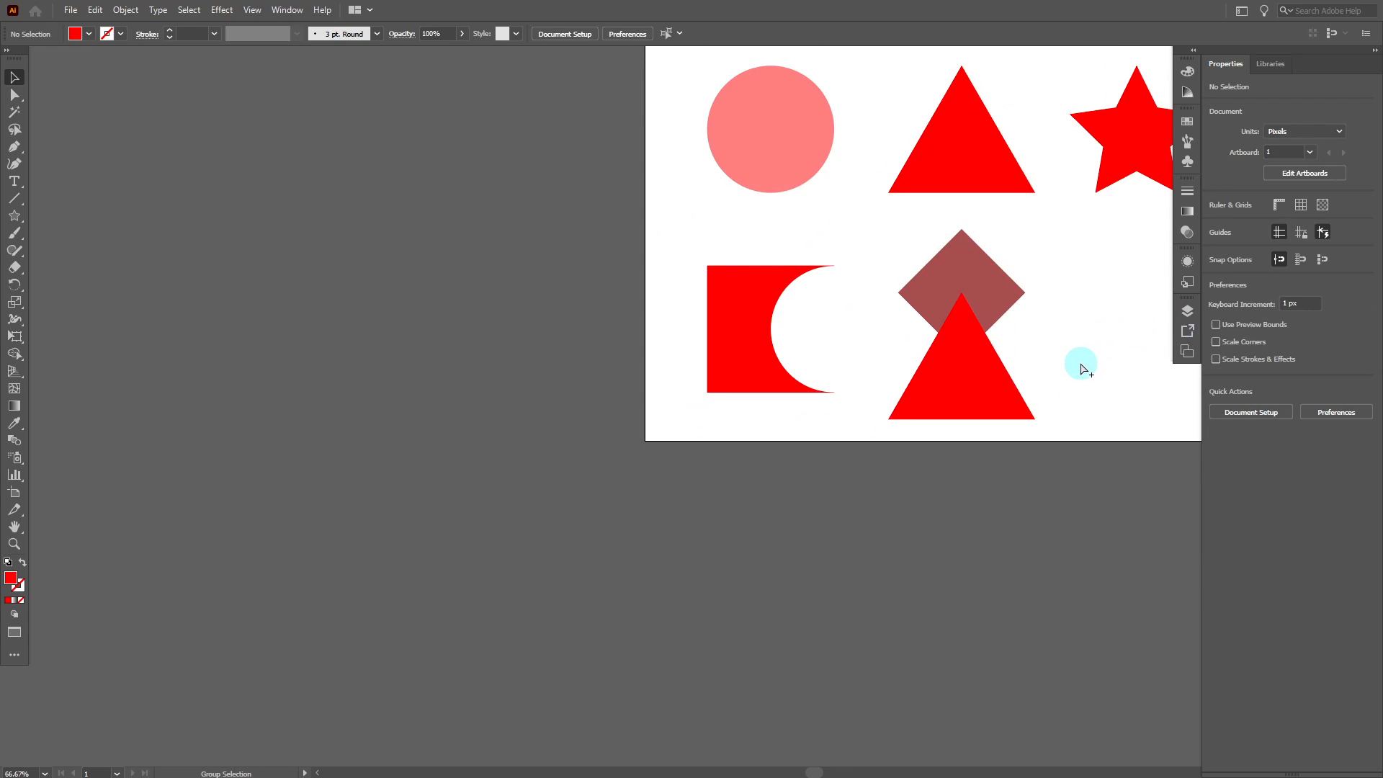
scroll(1083, 380, up, 1)
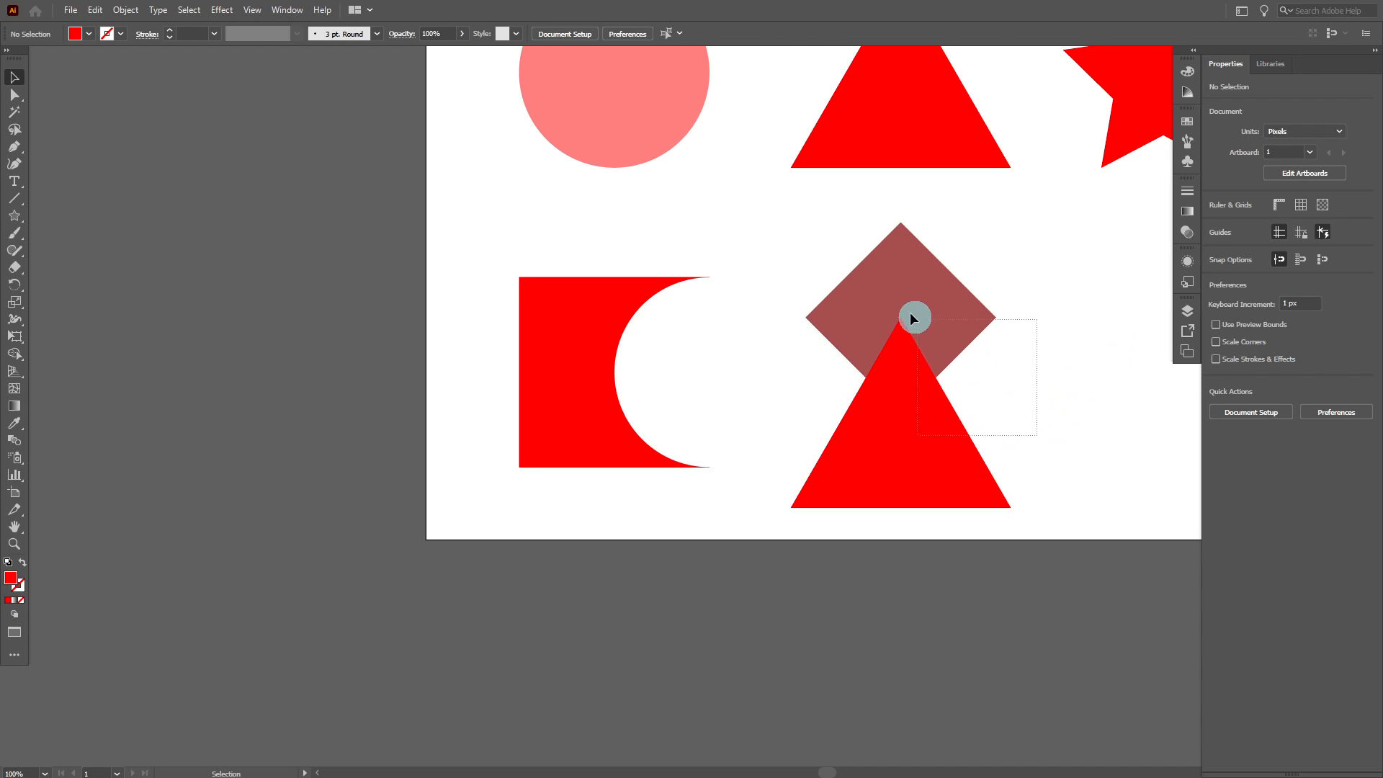
drag(910, 317, 898, 335)
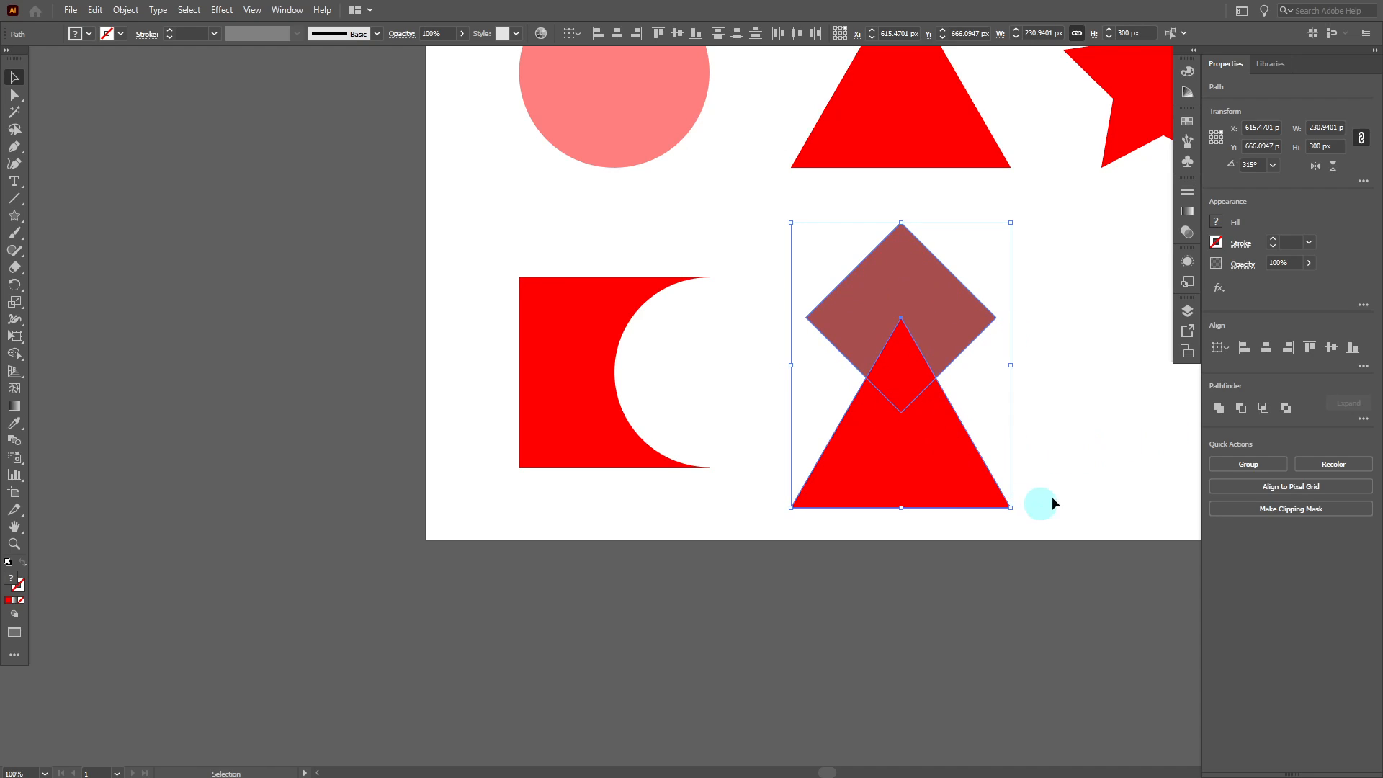
scroll(955, 382, up, 1)
scroll(966, 388, down, 2)
scroll(1030, 421, up, 1)
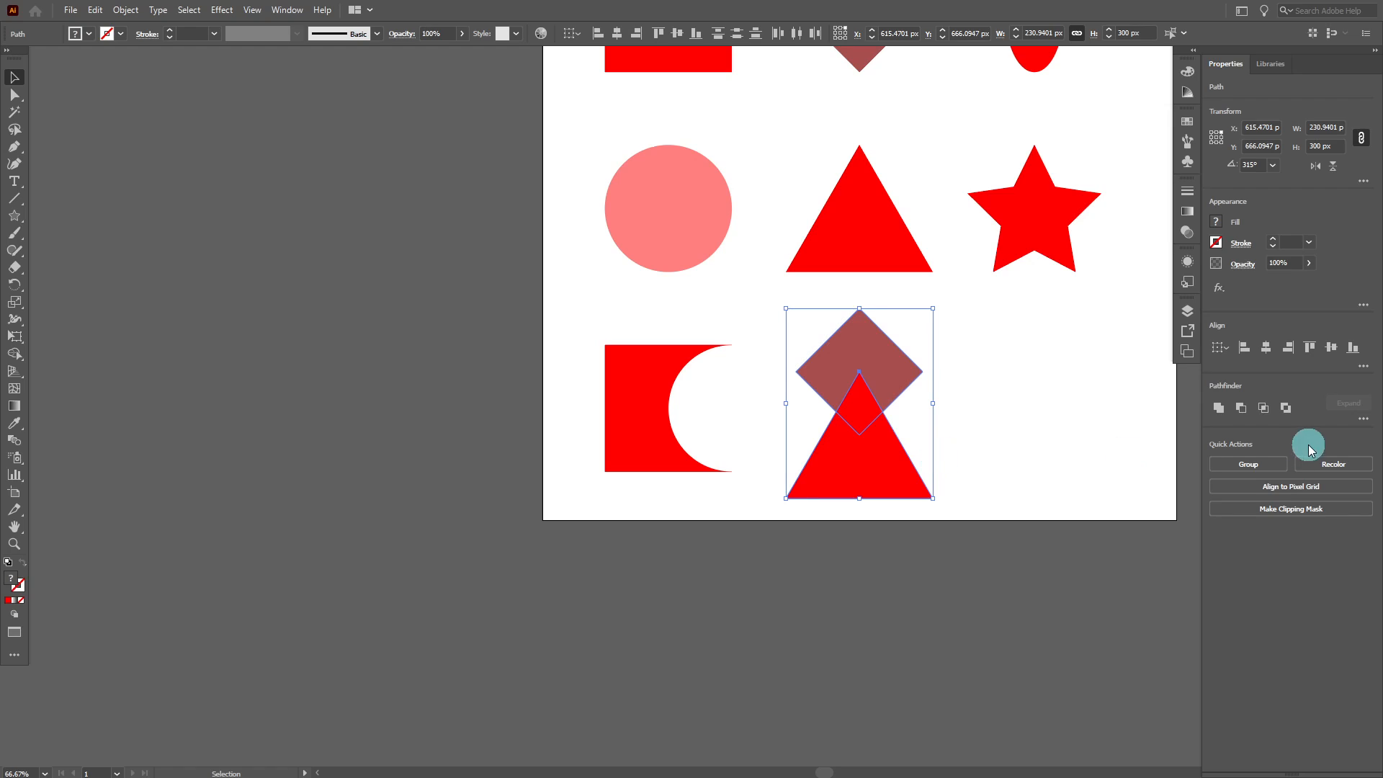
scroll(948, 420, up, 2)
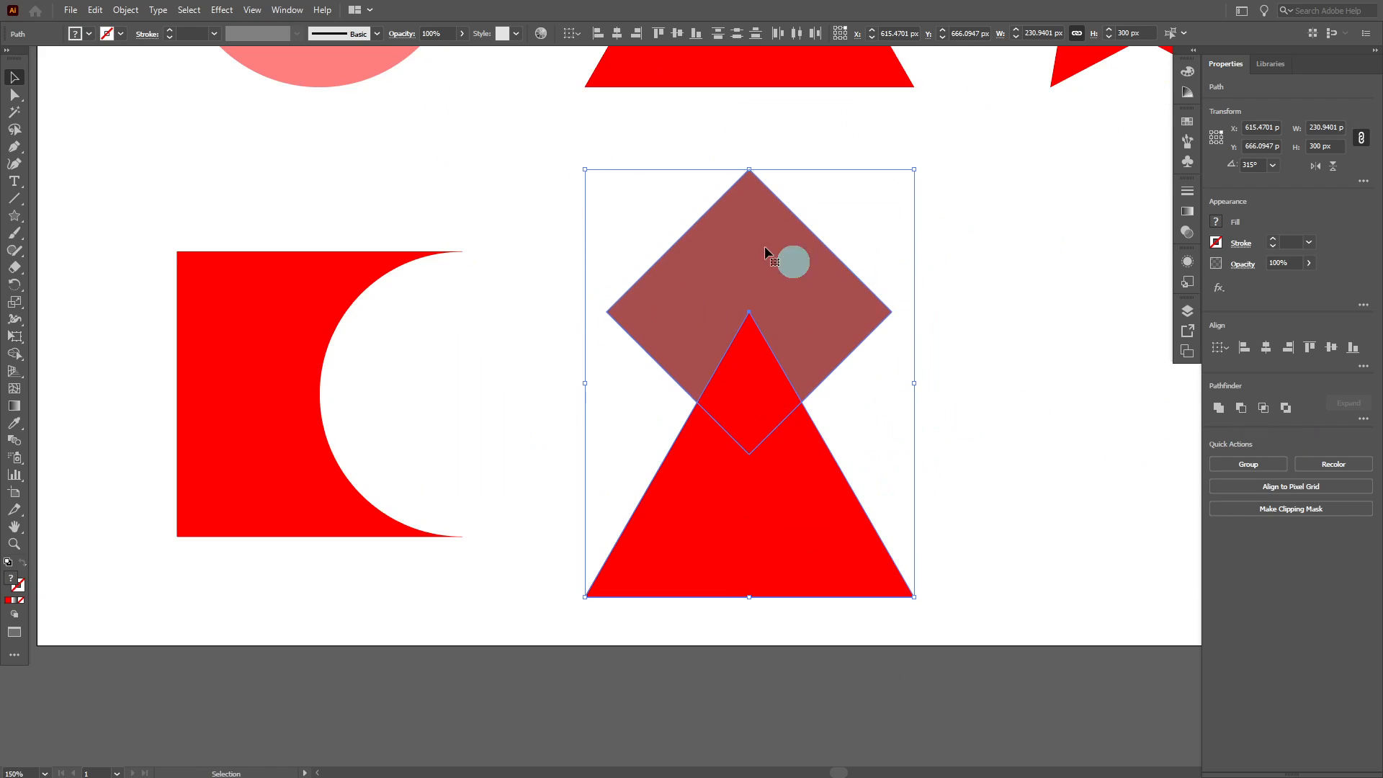
click(1220, 409)
click(955, 412)
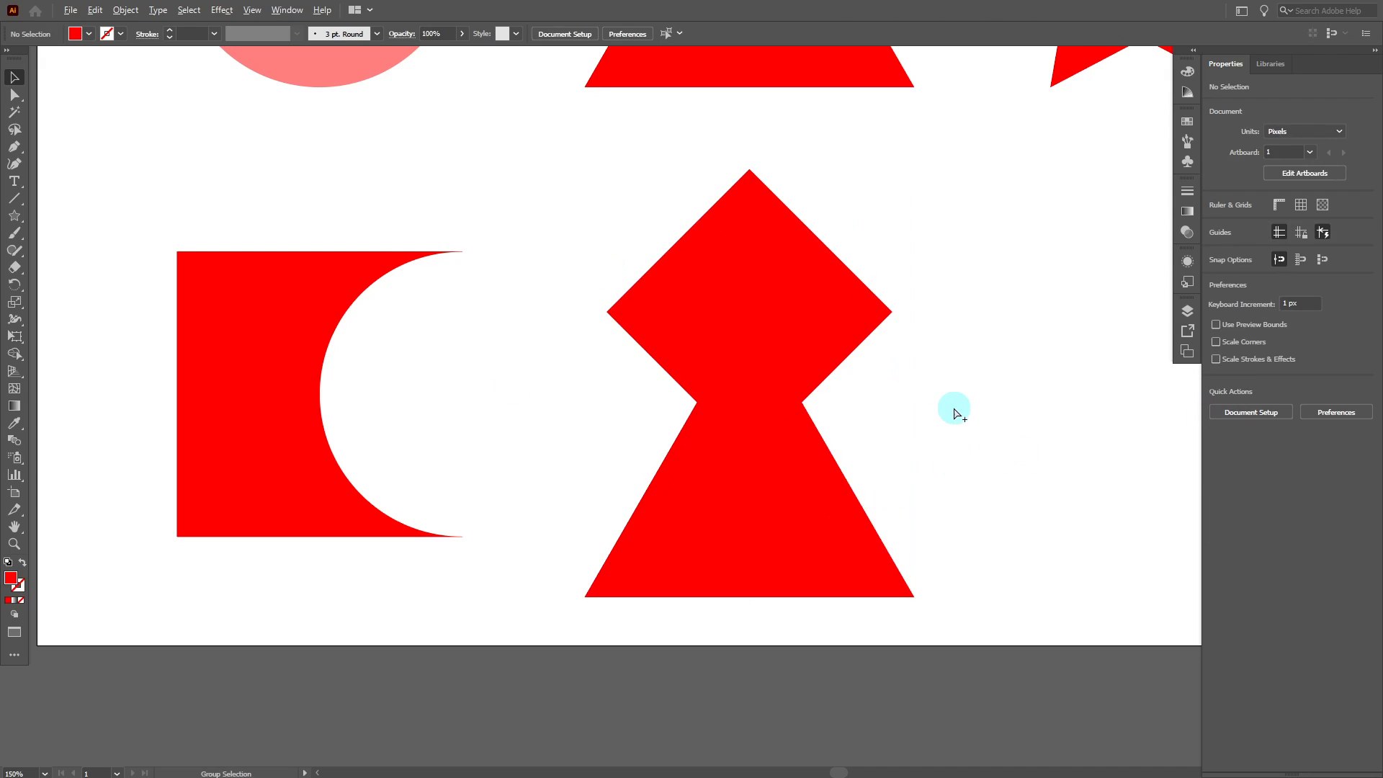
Step: Duplicate the ellipse and the star straight down below their column, and move the star copy up over the ellipse copy
scroll(951, 404, down, 3)
scroll(1052, 378, down, 1)
scroll(1074, 390, up, 2)
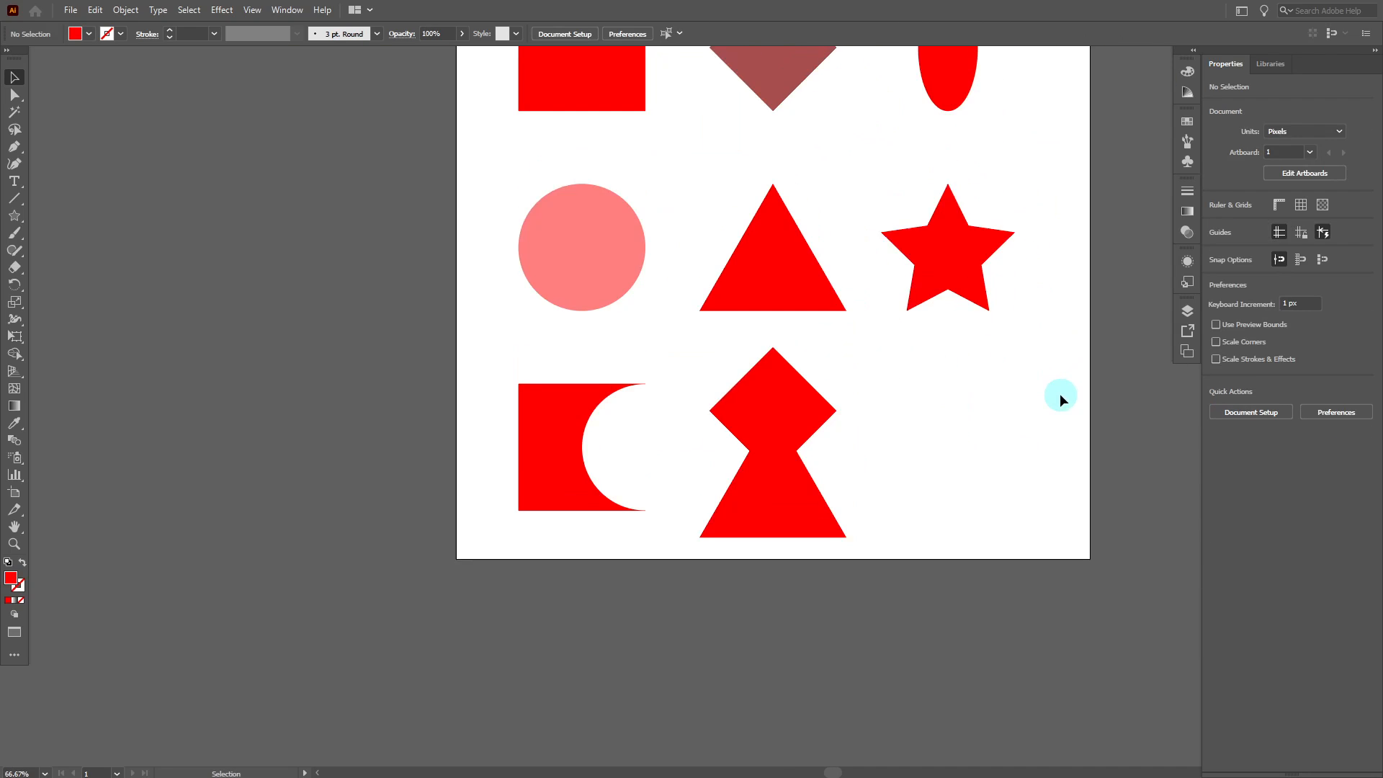
scroll(1061, 393, up, 2)
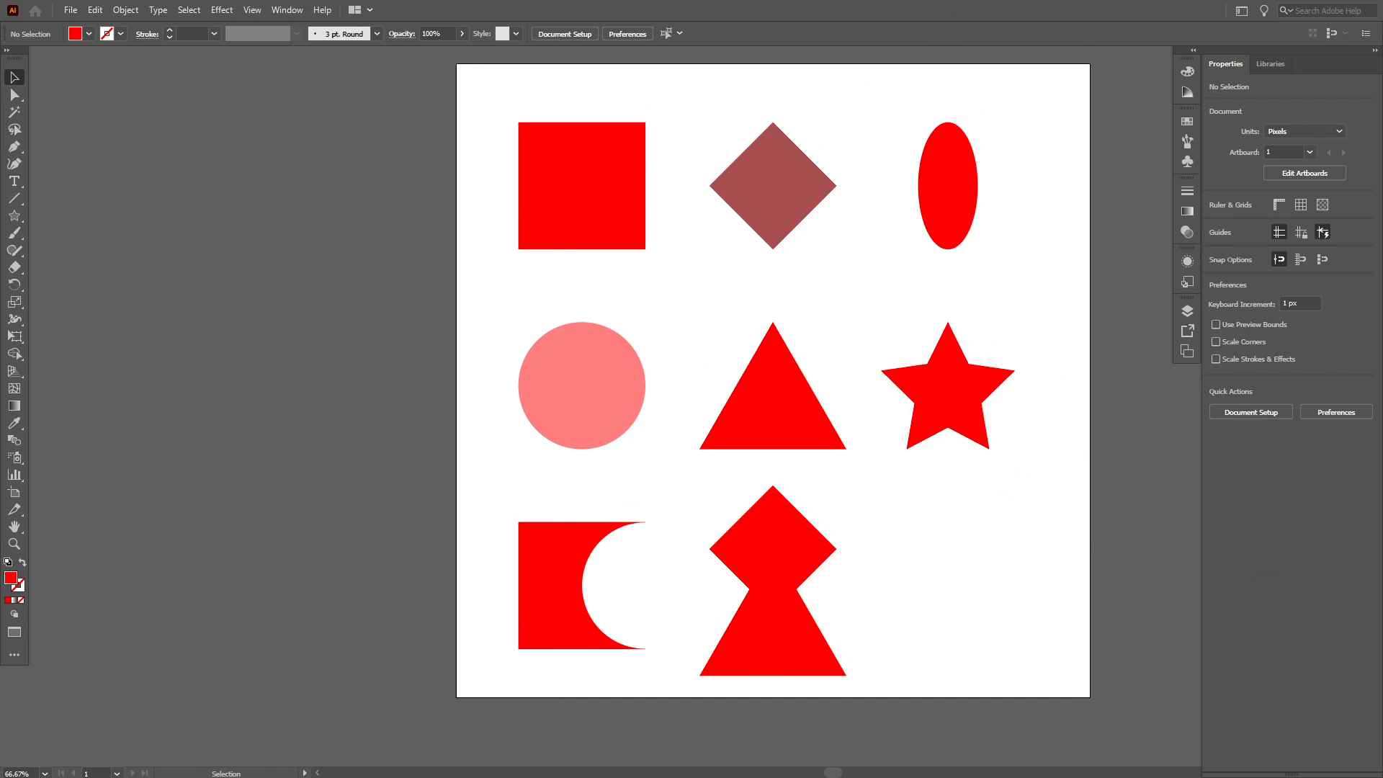
drag(1037, 537, 959, 602)
scroll(1022, 491, down, 1)
click(1022, 492)
drag(973, 685, 966, 472)
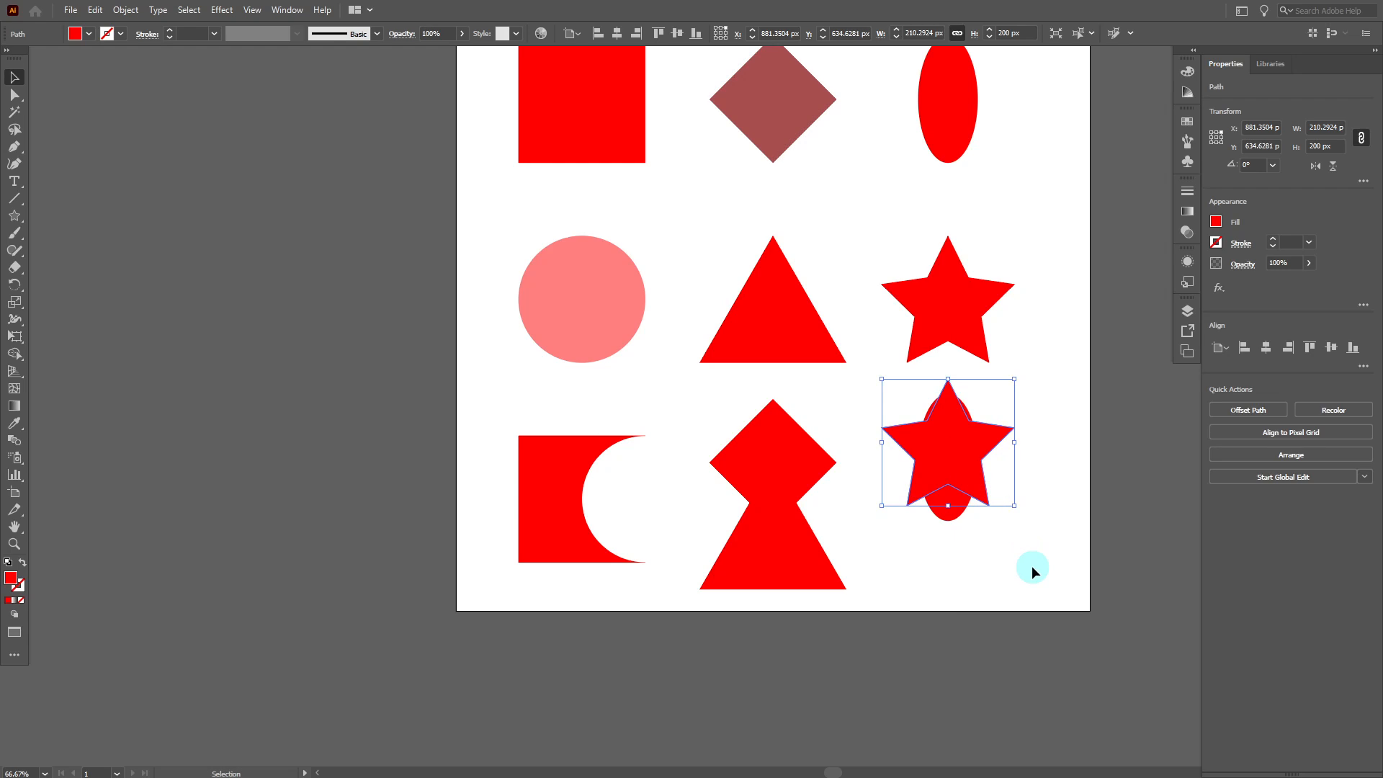
Step: Try to subtract the star copy from the ellipse copy with Minus Front, and undo the subtraction
drag(1031, 573, 927, 457)
click(1242, 407)
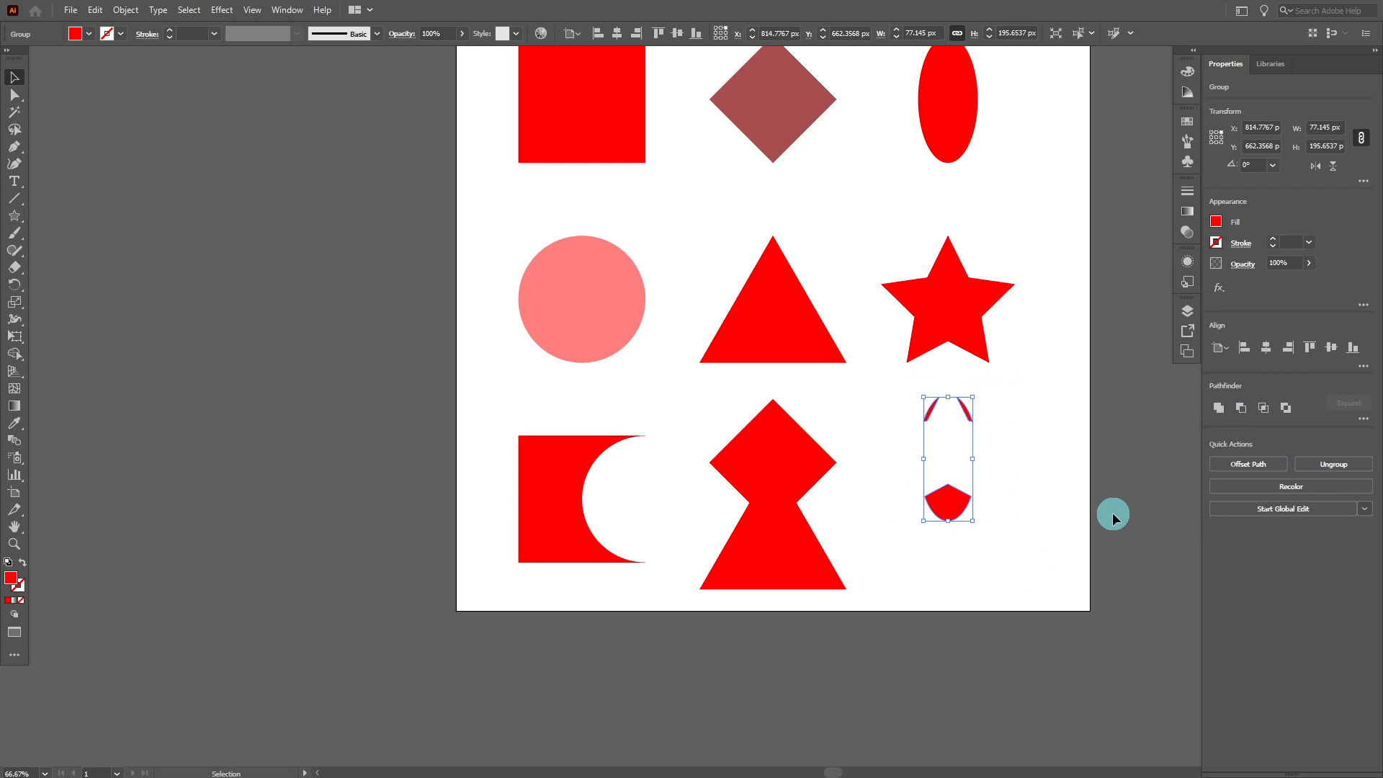
click(1076, 531)
key(ctrl+z)
Step: Move the overlapping ellipse and star copies together straight down about 70 px, in line with the third row
click(1040, 513)
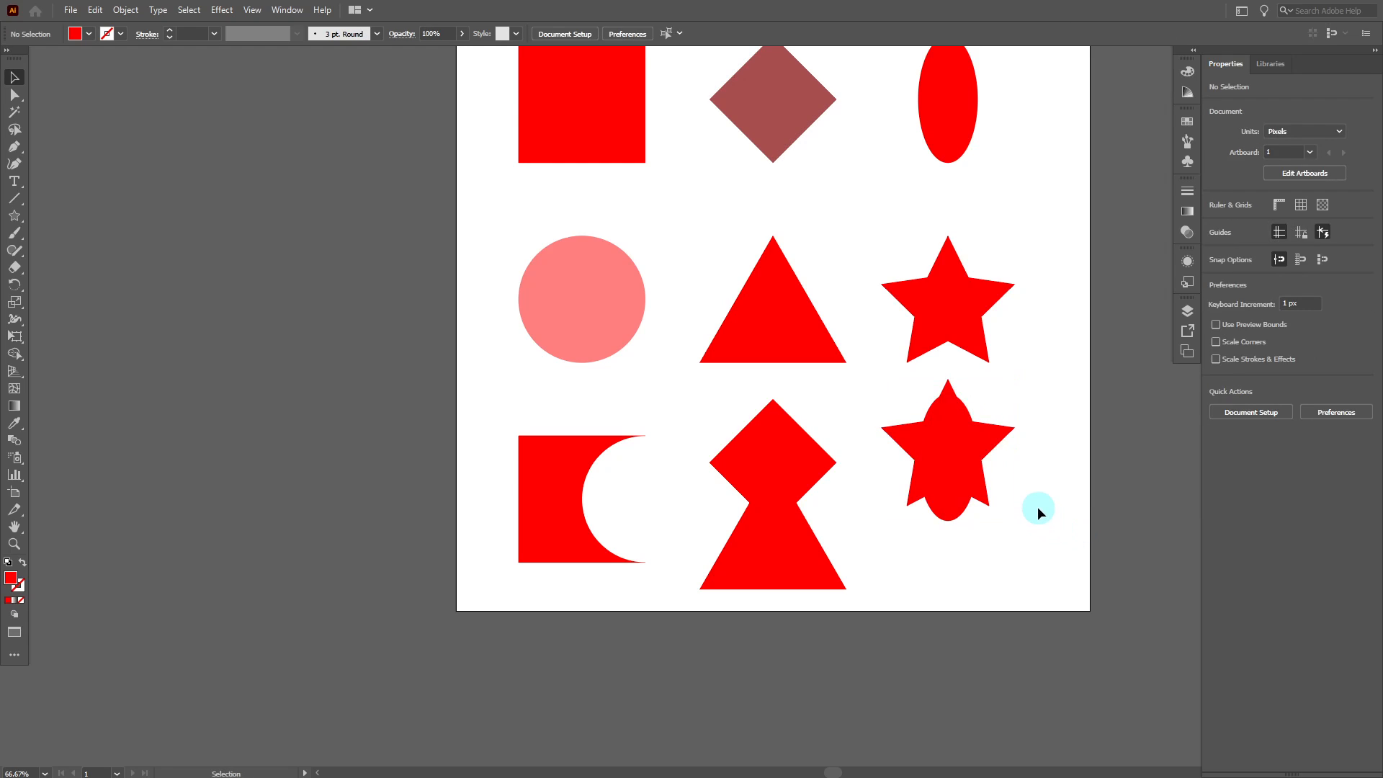
click(961, 454)
drag(962, 457, 966, 490)
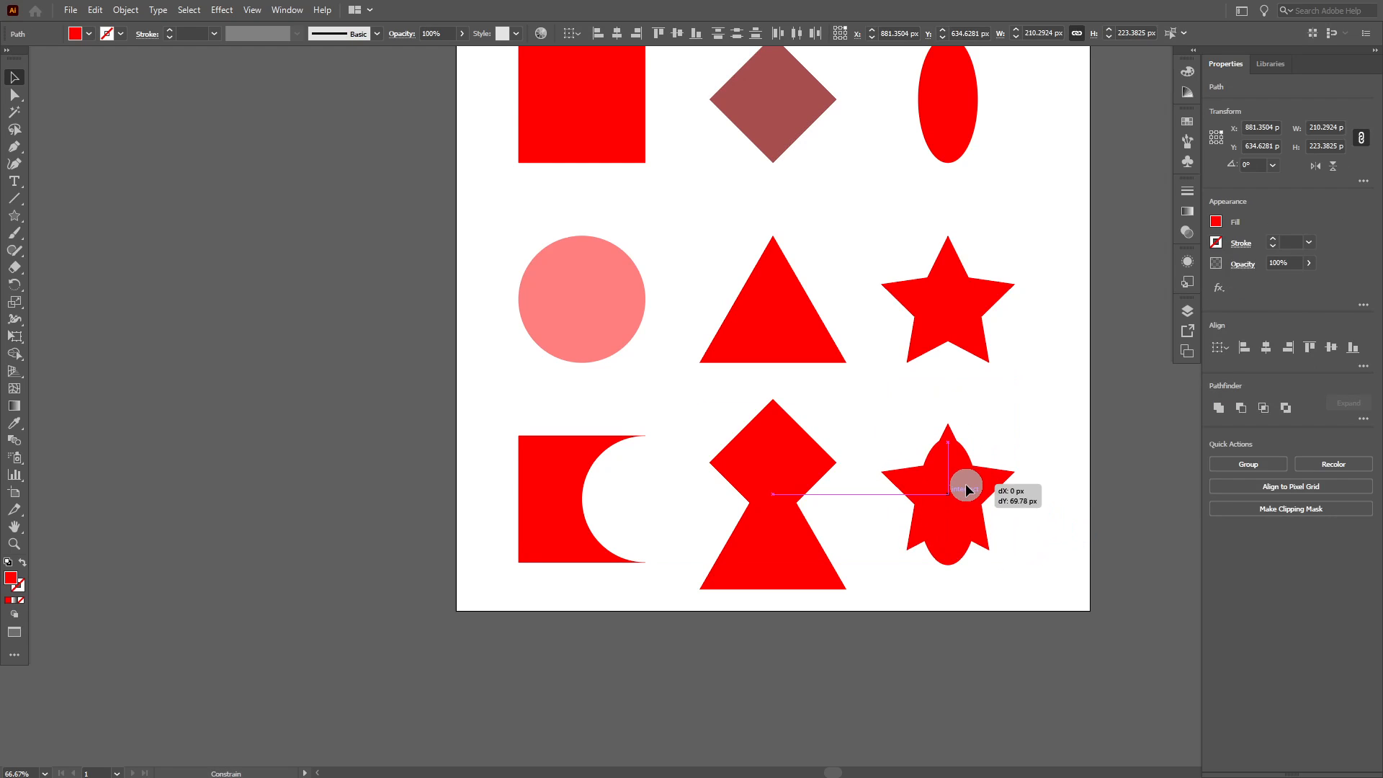
Step: Try Minus Front on the repositioned ellipse and star copies, undo it, and clear the selection
drag(1040, 534, 938, 449)
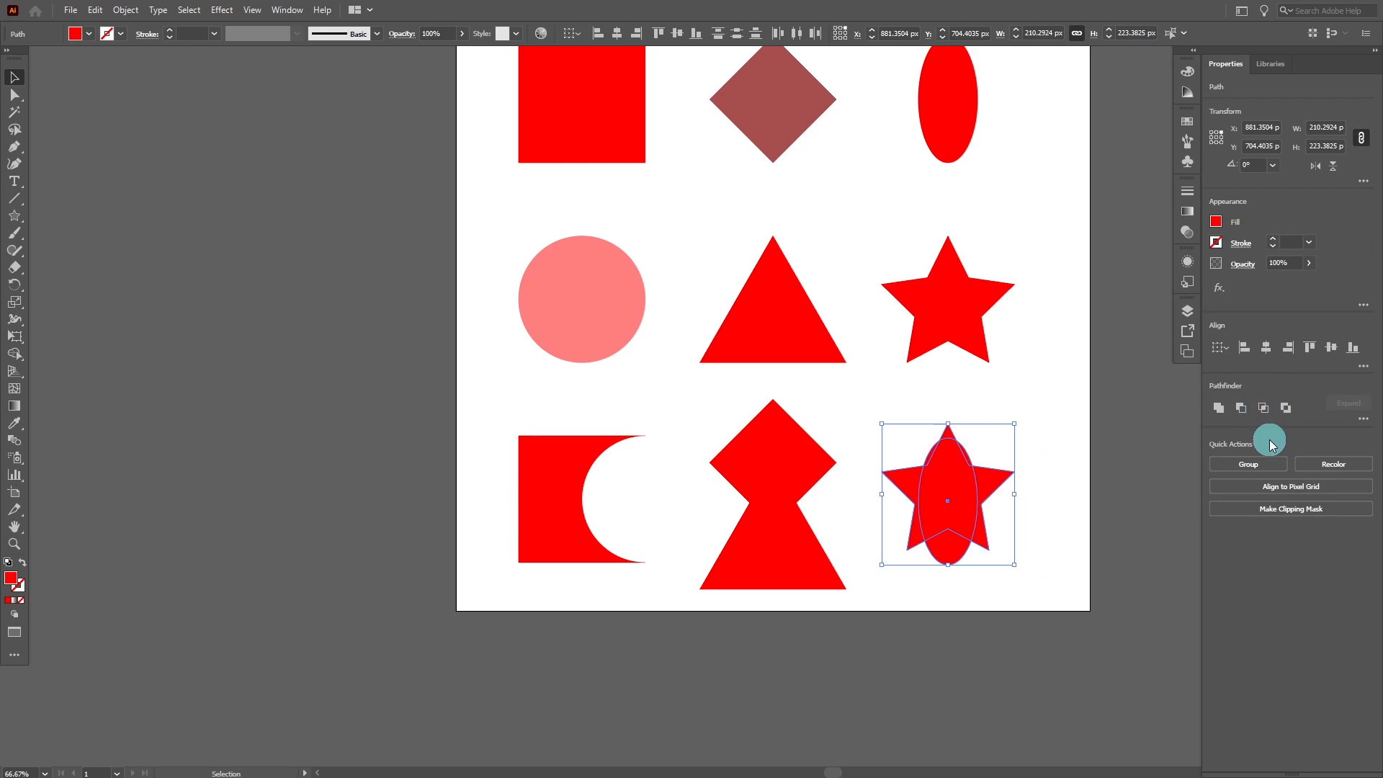
click(1243, 409)
click(991, 517)
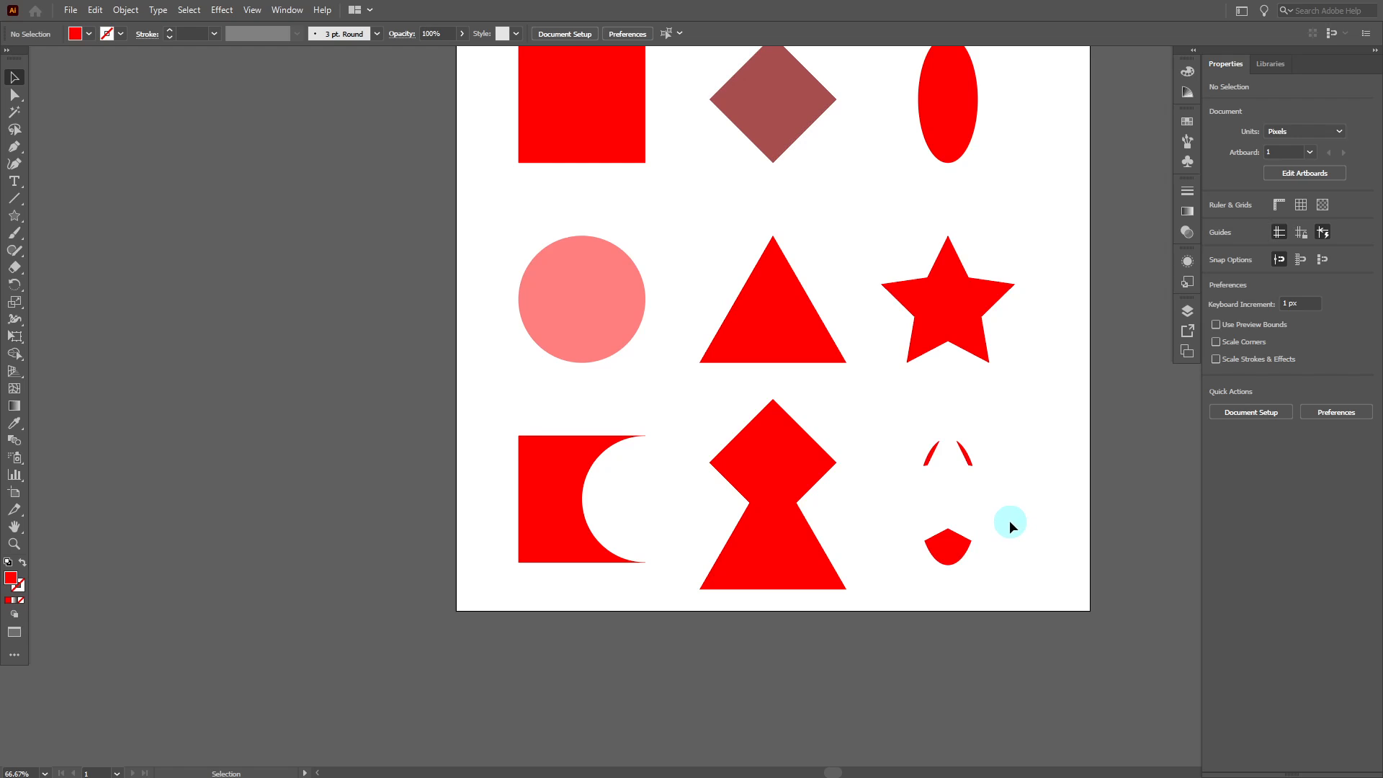
key(ctrl+z)
click(1003, 510)
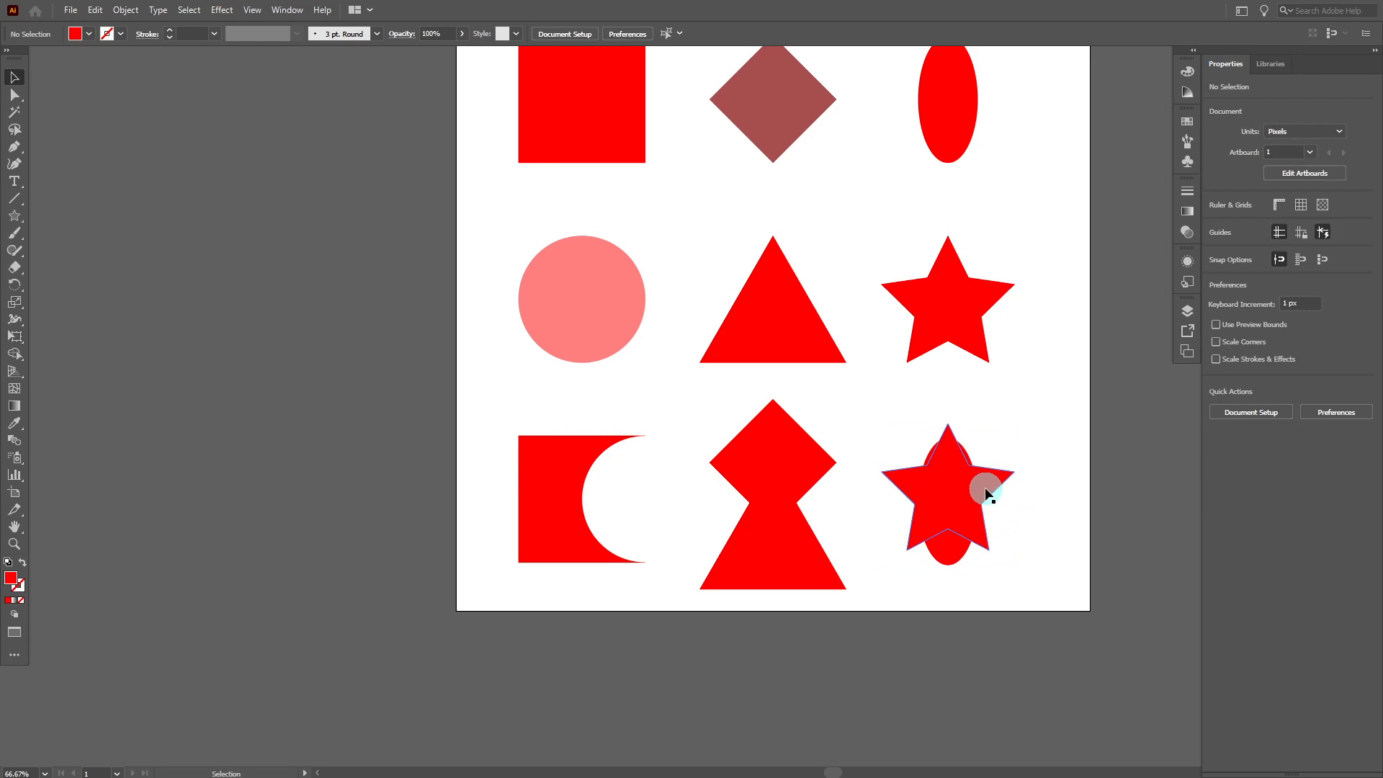
Step: Fill the star copy with RGB Blue, send it backward behind the ellipse copy, and deselect it
click(988, 485)
click(88, 34)
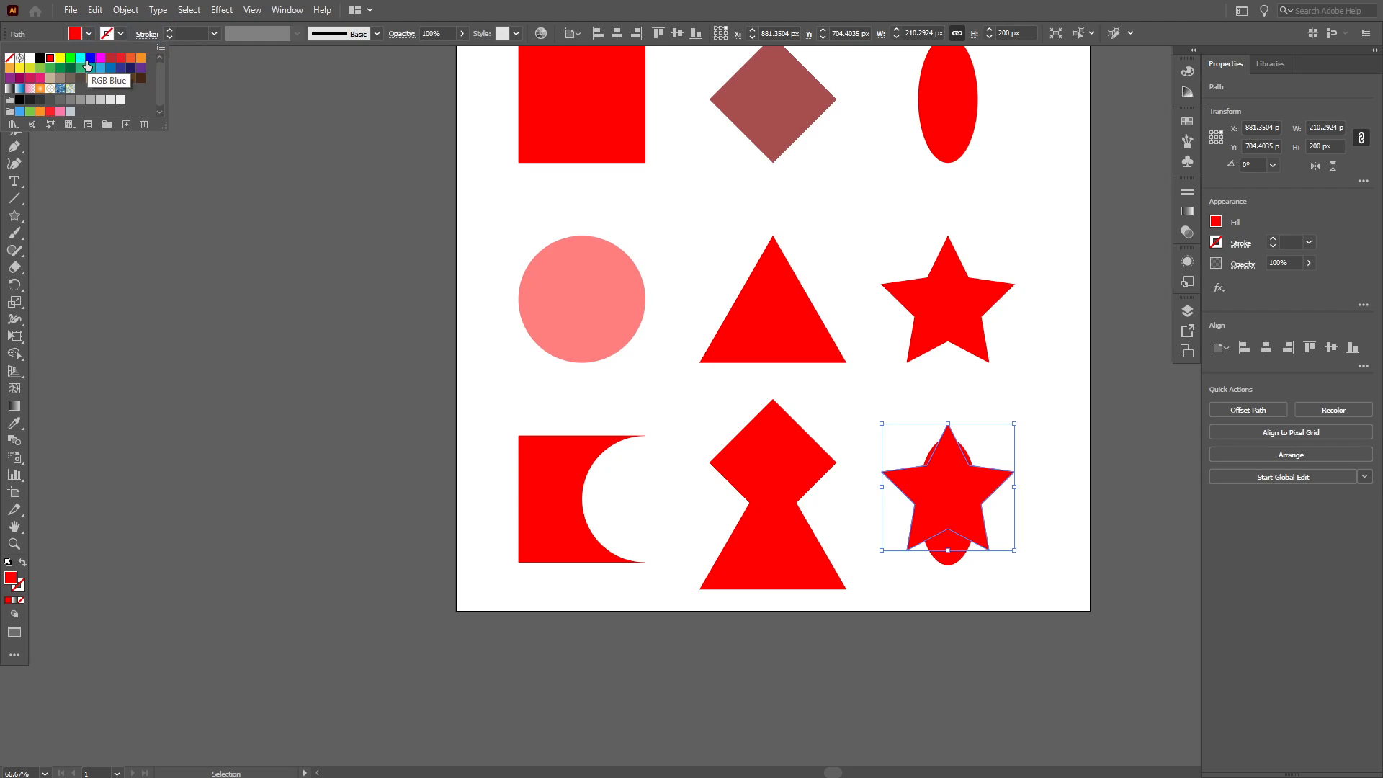
click(87, 63)
scroll(1053, 565, up, 2)
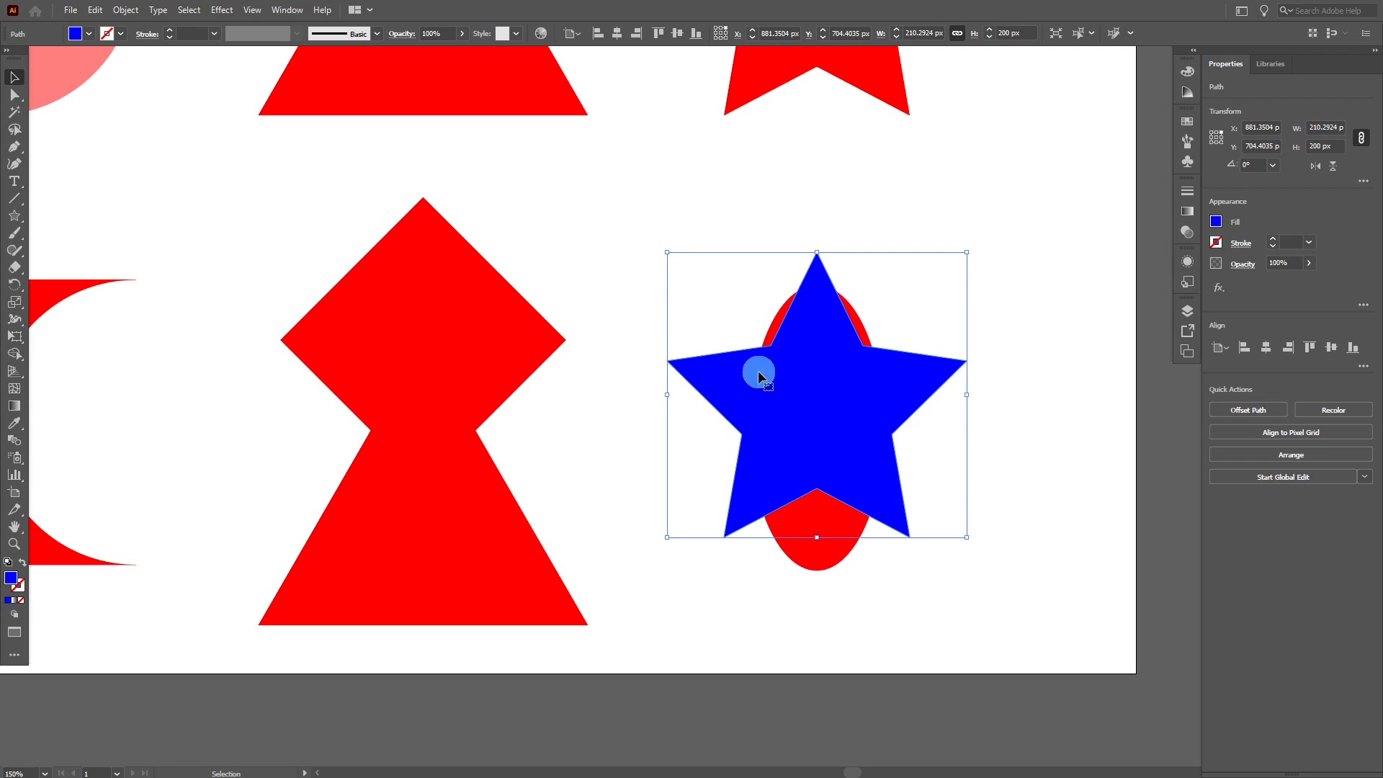
click(125, 10)
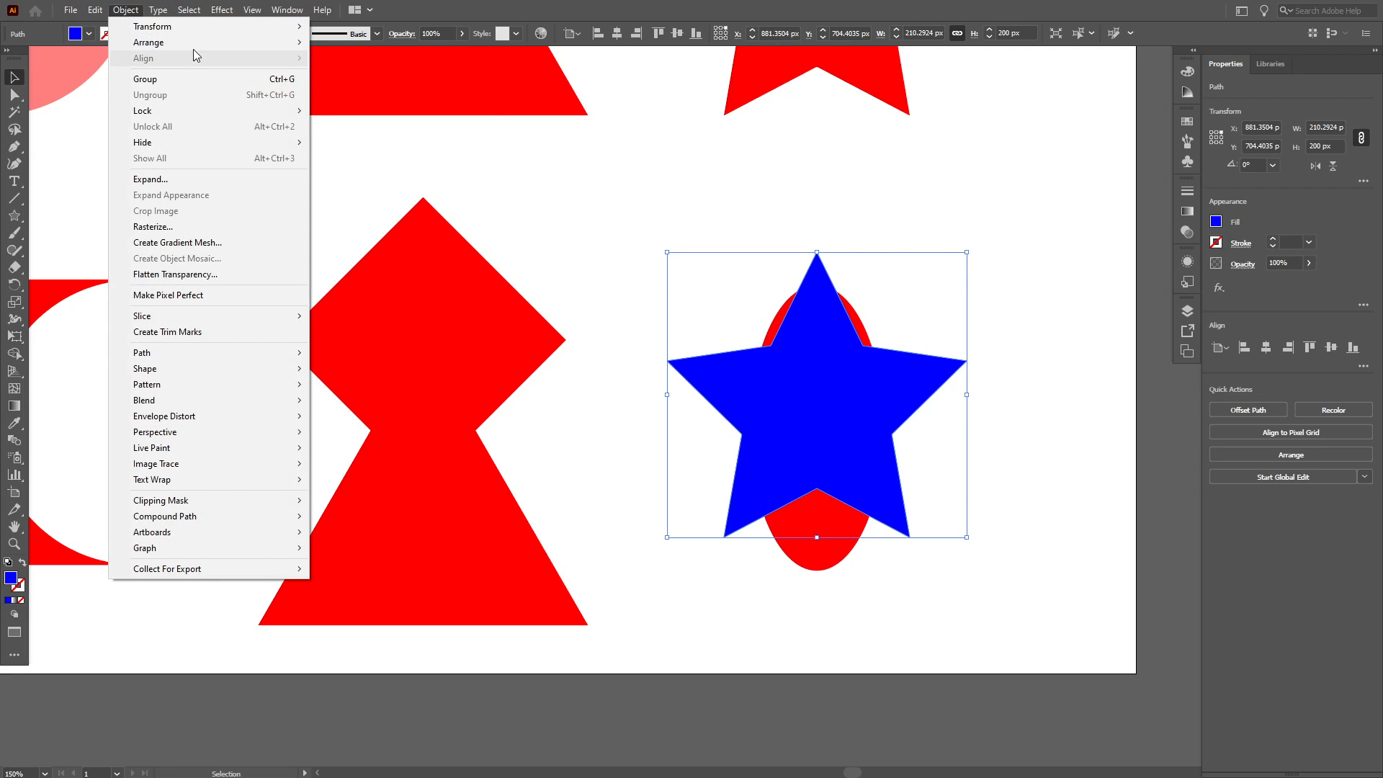
mouse_move(292, 45)
click(358, 73)
click(1016, 541)
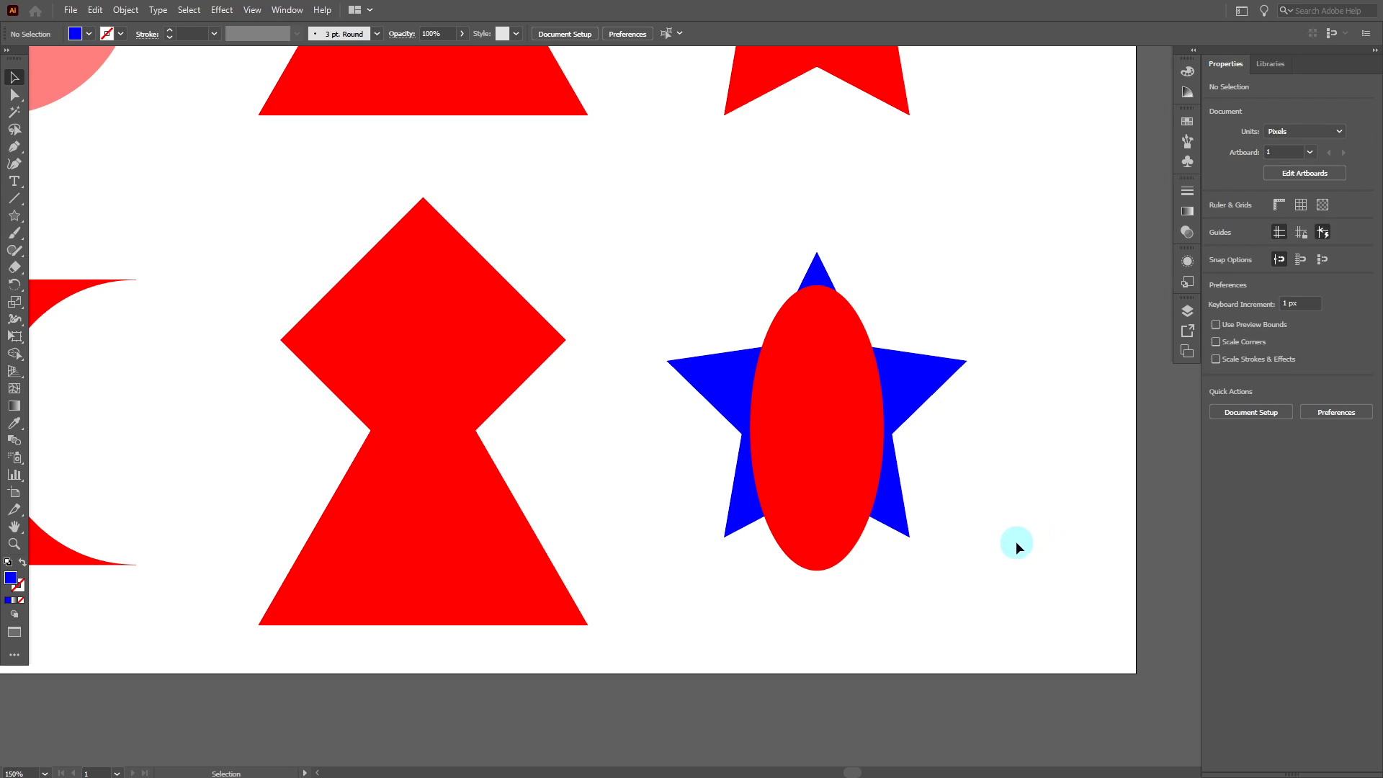
Step: Select the ellipse and star copies and cut the ellipse out of the blue star with Minus Front
click(828, 319)
click(1243, 409)
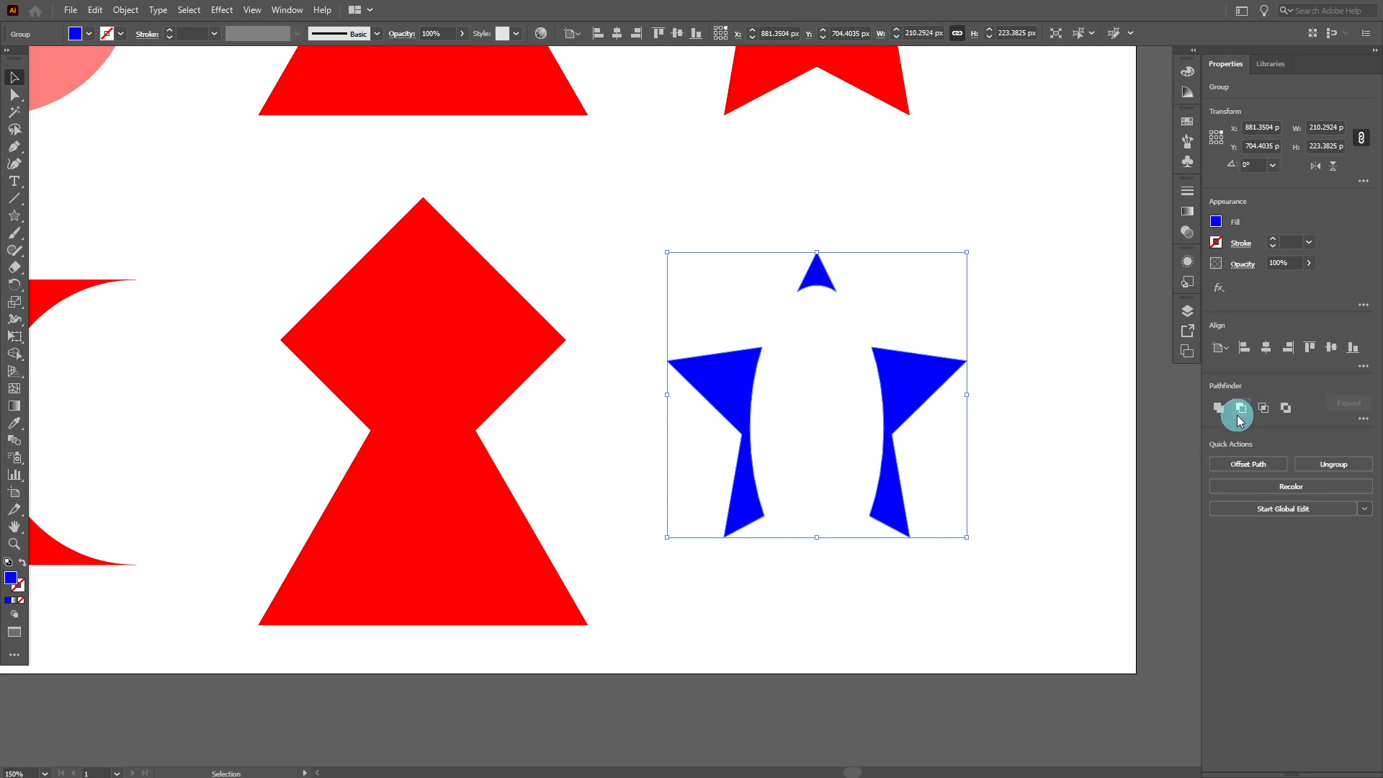
click(1000, 581)
Step: Fill the cut-out star pieces in the third row with red and deselect them
scroll(1002, 579, down, 2)
scroll(1007, 570, up, 1)
drag(1007, 586, 778, 333)
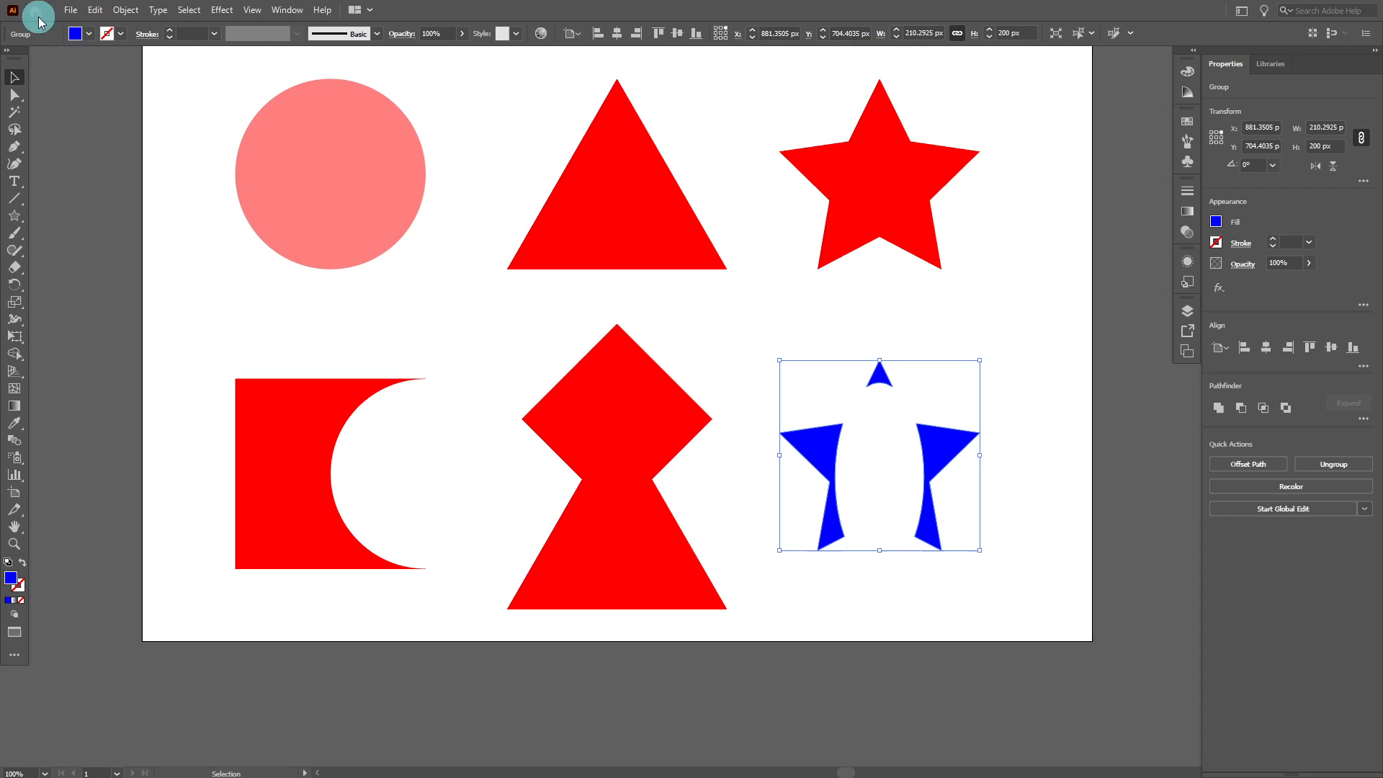
click(89, 34)
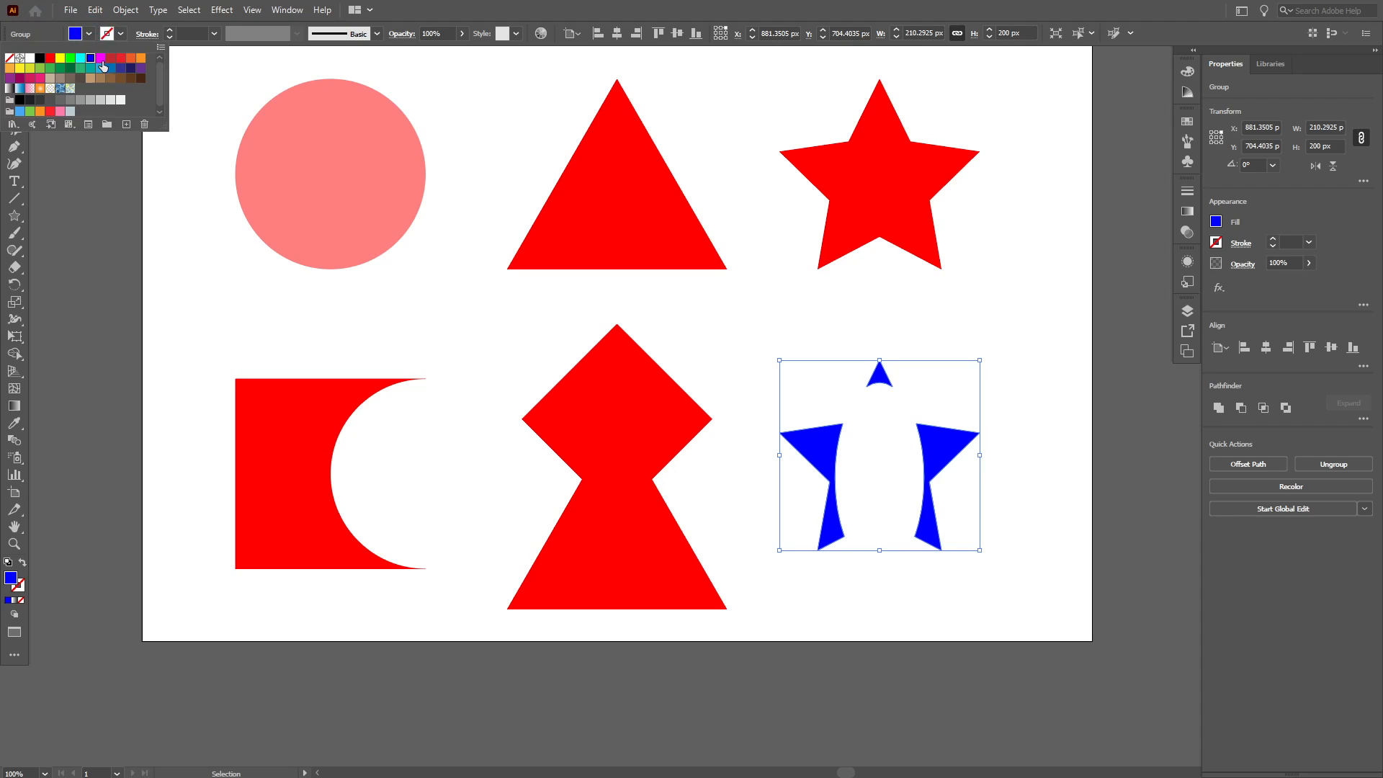
click(50, 58)
click(1037, 435)
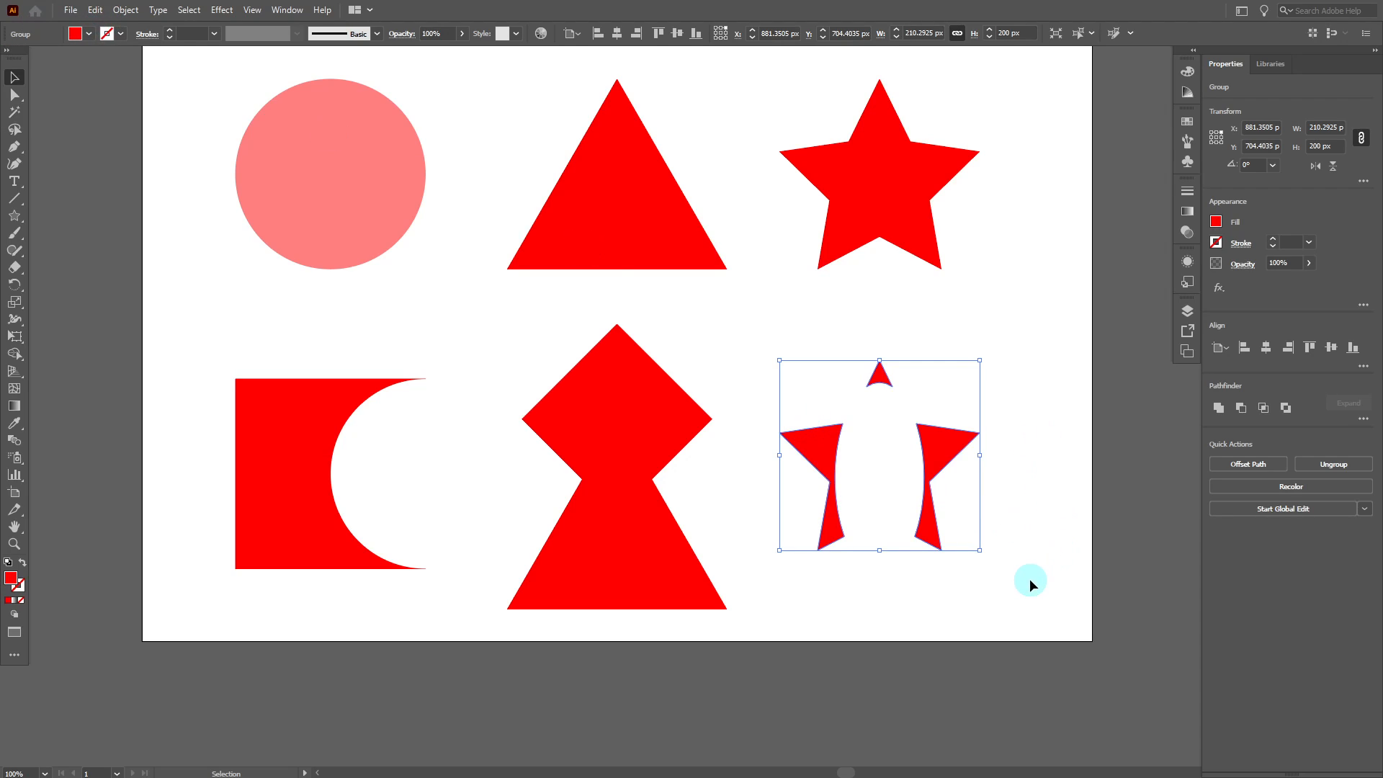
click(1034, 420)
scroll(1043, 412, down, 2)
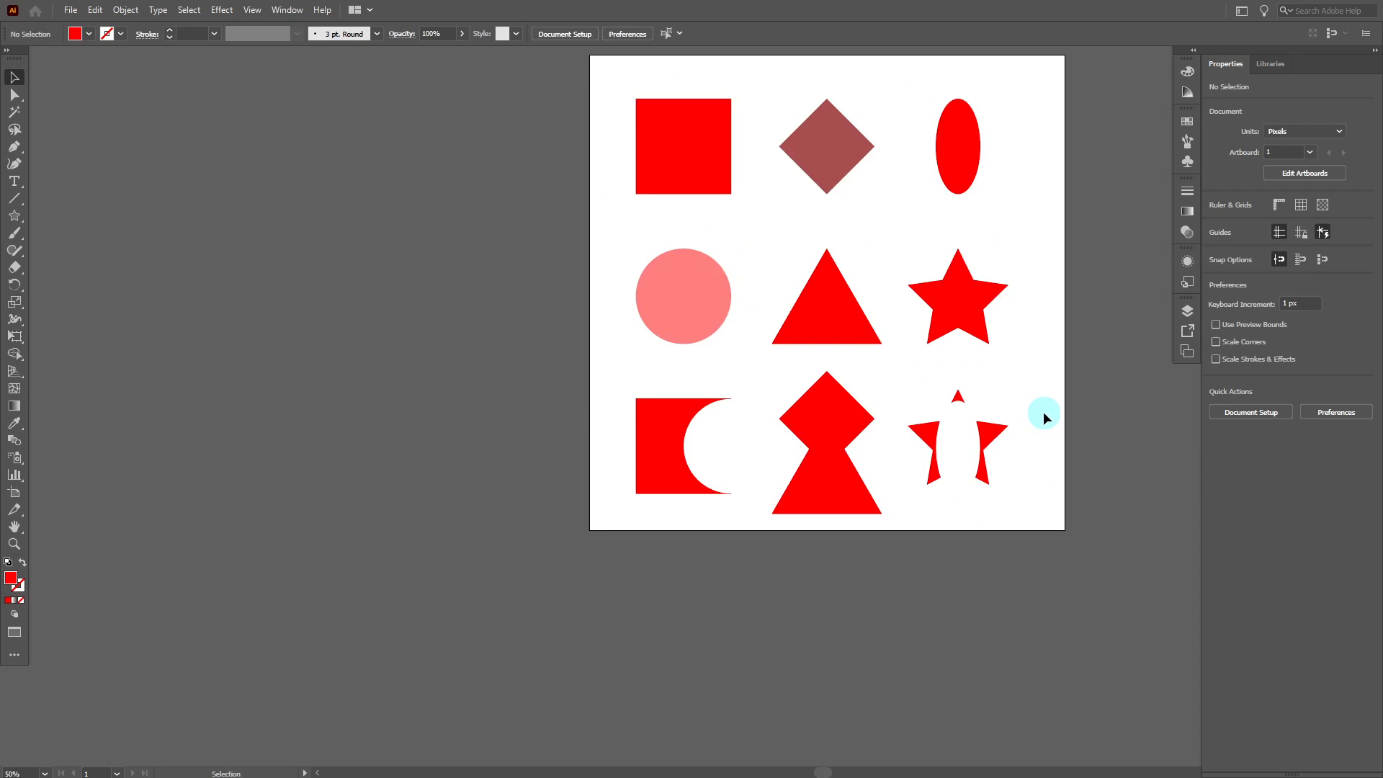